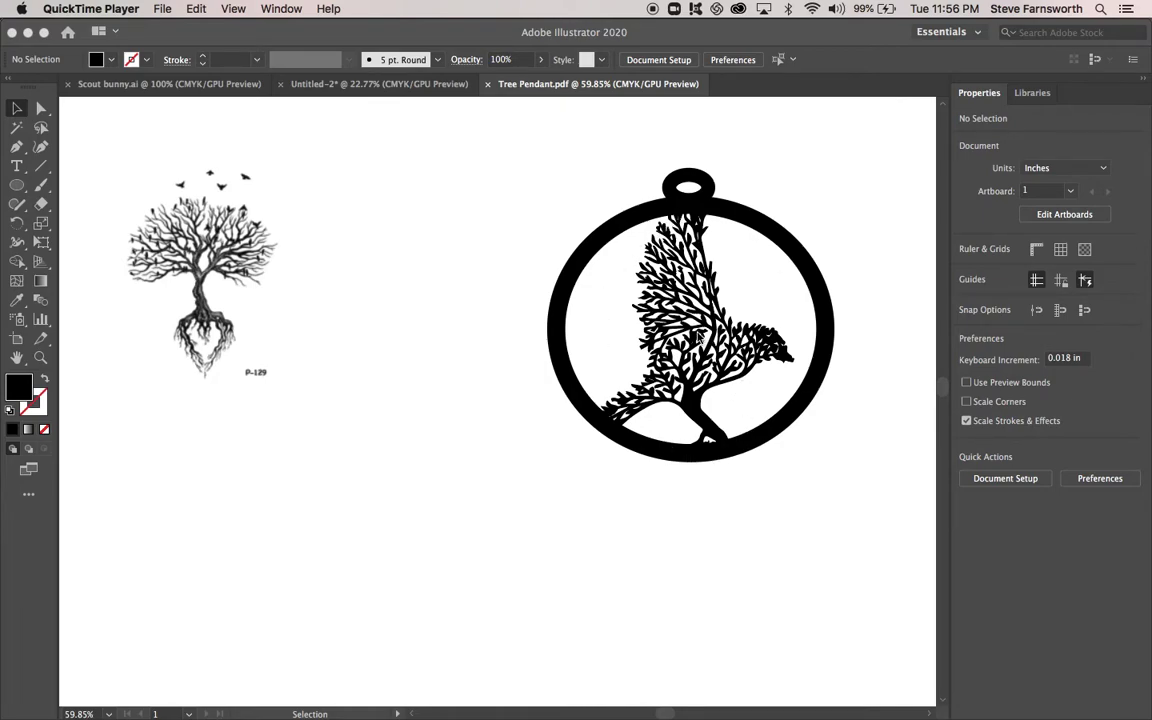
# - Shift the tree sketch image slightly to the right, then deselect it
pyautogui.click(186, 213)
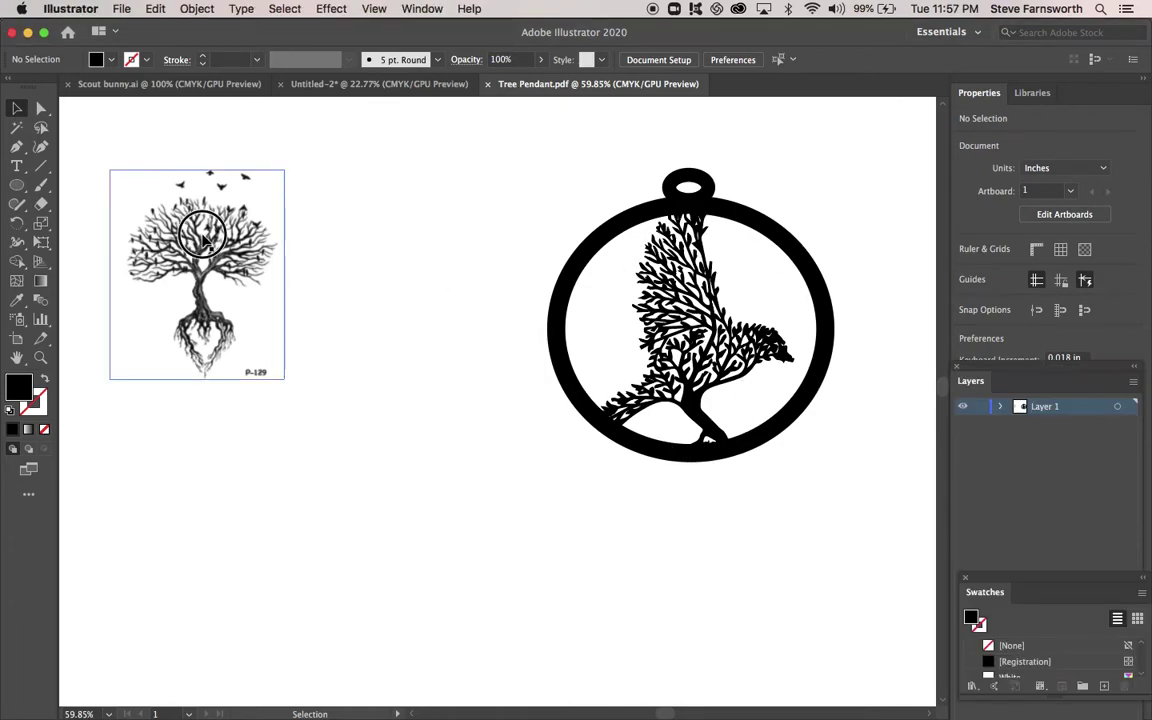
pyautogui.moveTo(214, 247); pyautogui.dragTo(236, 239)
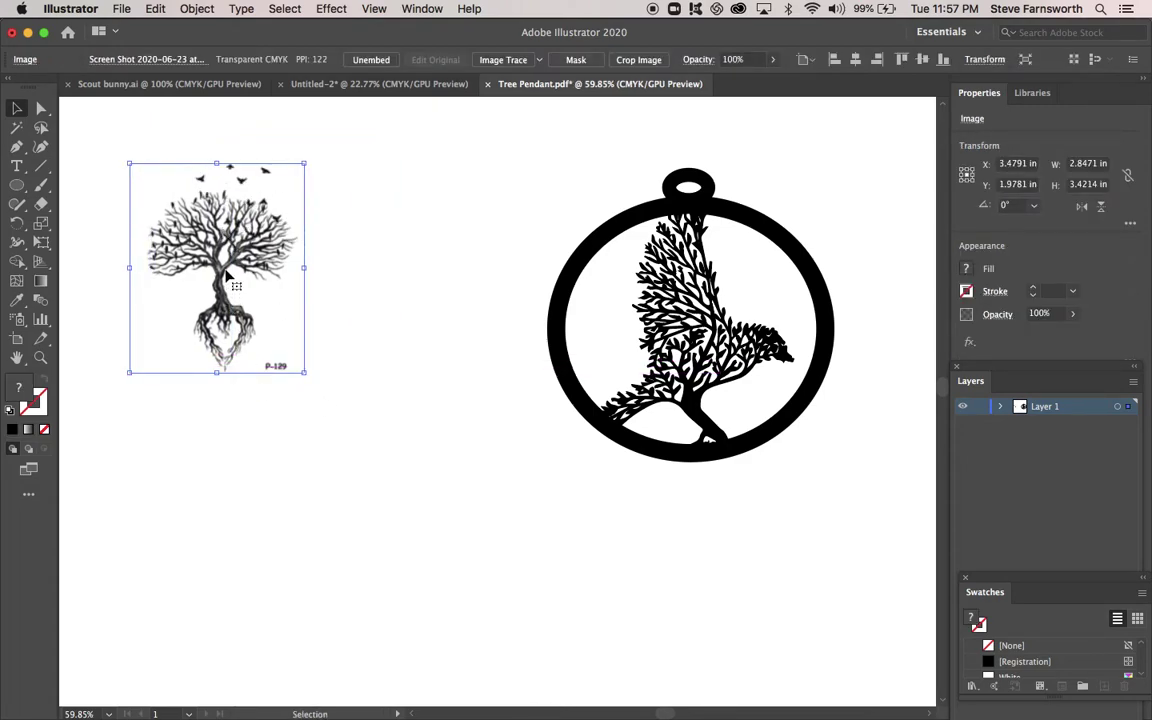
pyautogui.scroll(3, 228, 280)
pyautogui.scroll(4, 227, 279)
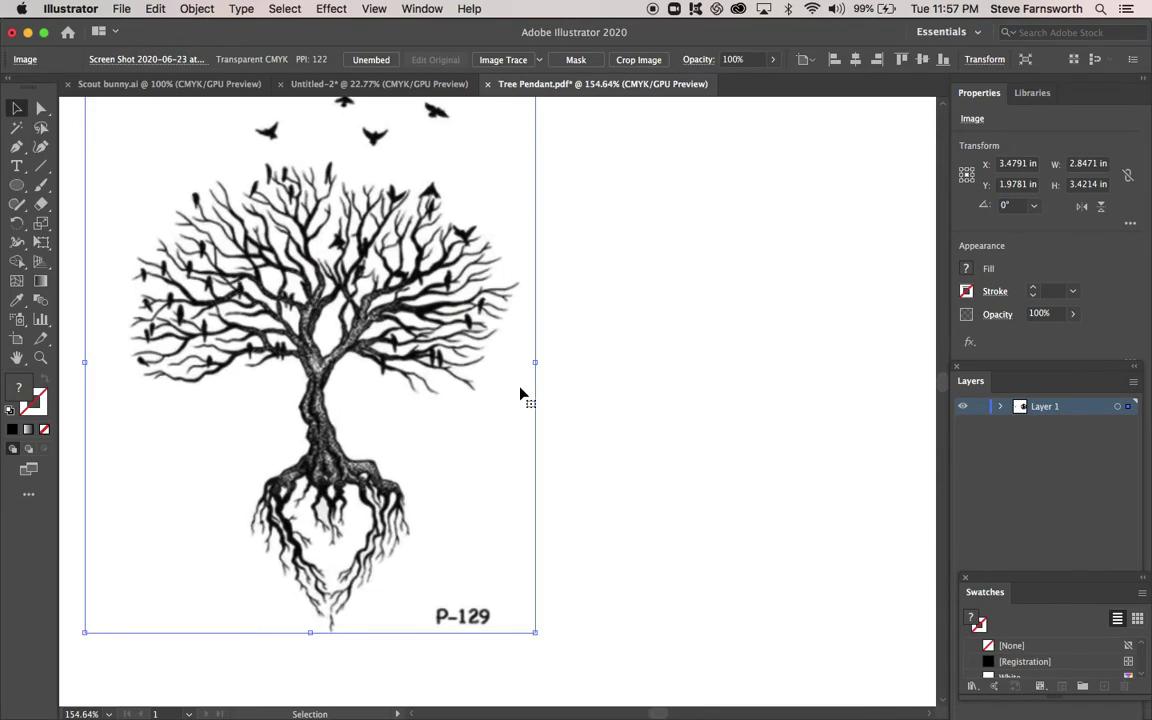
pyautogui.scroll(-3, 525, 400)
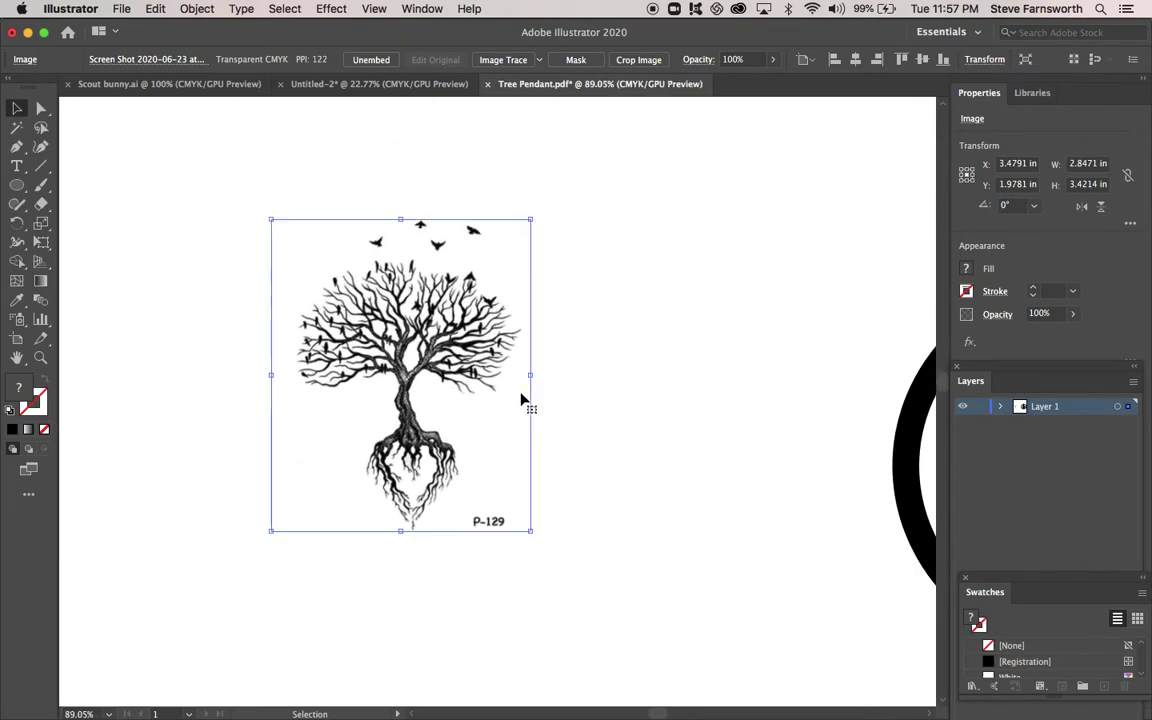
pyautogui.hscroll(3, 525, 400)
pyautogui.scroll(-1, 521, 400)
pyautogui.hscroll(1, 521, 400)
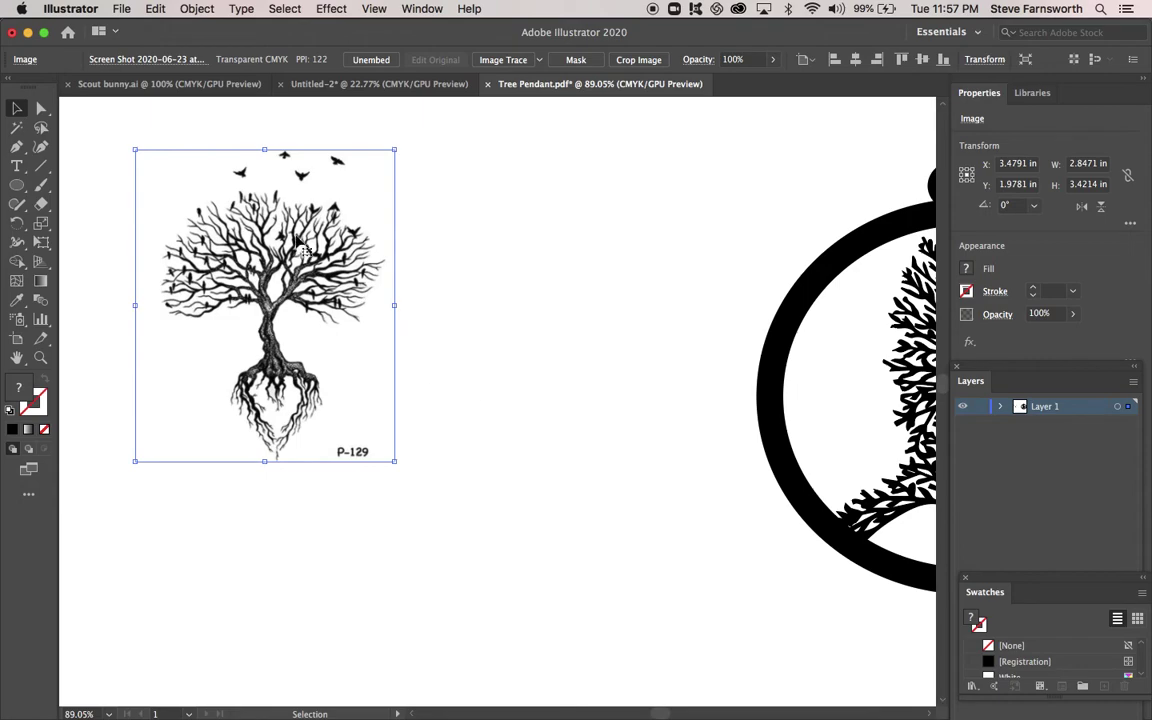
pyautogui.click(527, 353)
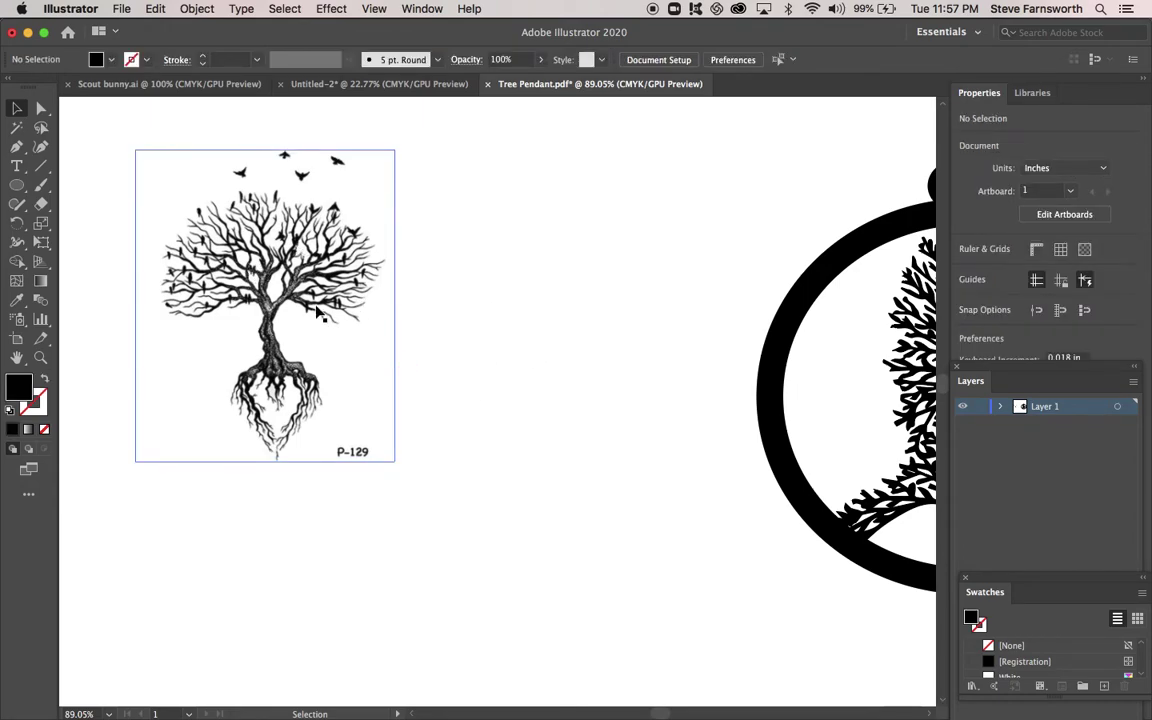
# - Drag the bird pendant to the artboard's top-right corner, partly off the page, and deselect it
pyautogui.hscroll(5, 527, 371)
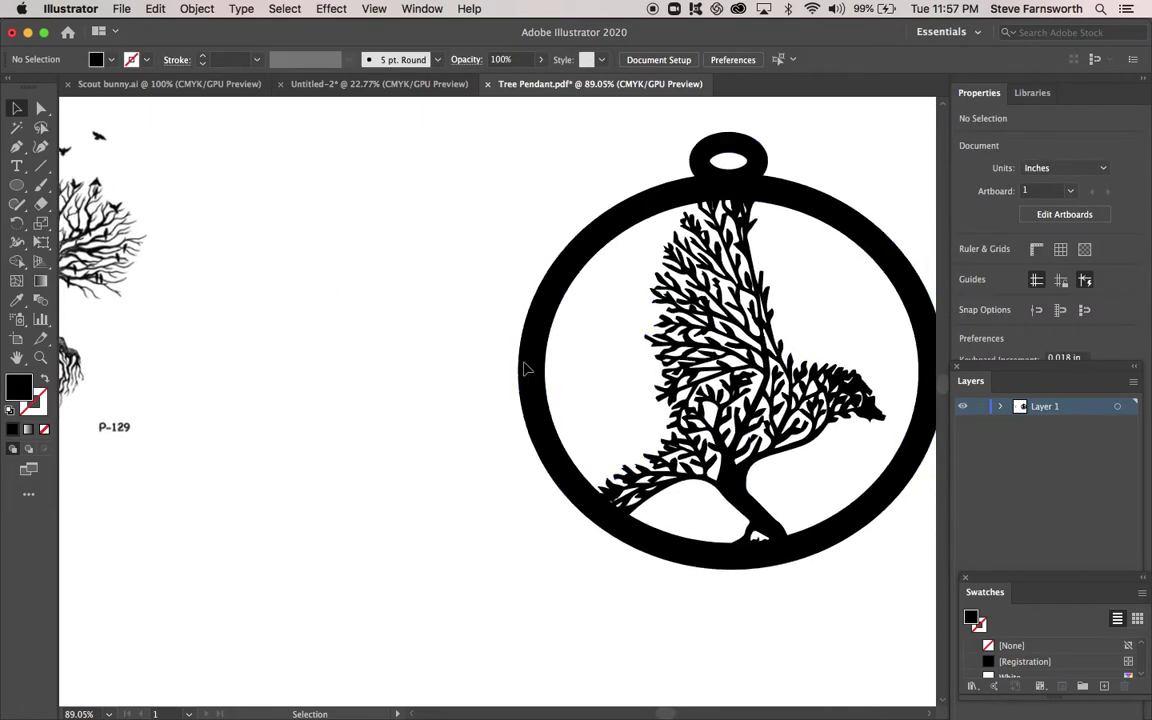
pyautogui.hscroll(-4, 527, 371)
pyautogui.scroll(2, 527, 369)
pyautogui.hscroll(1, 527, 369)
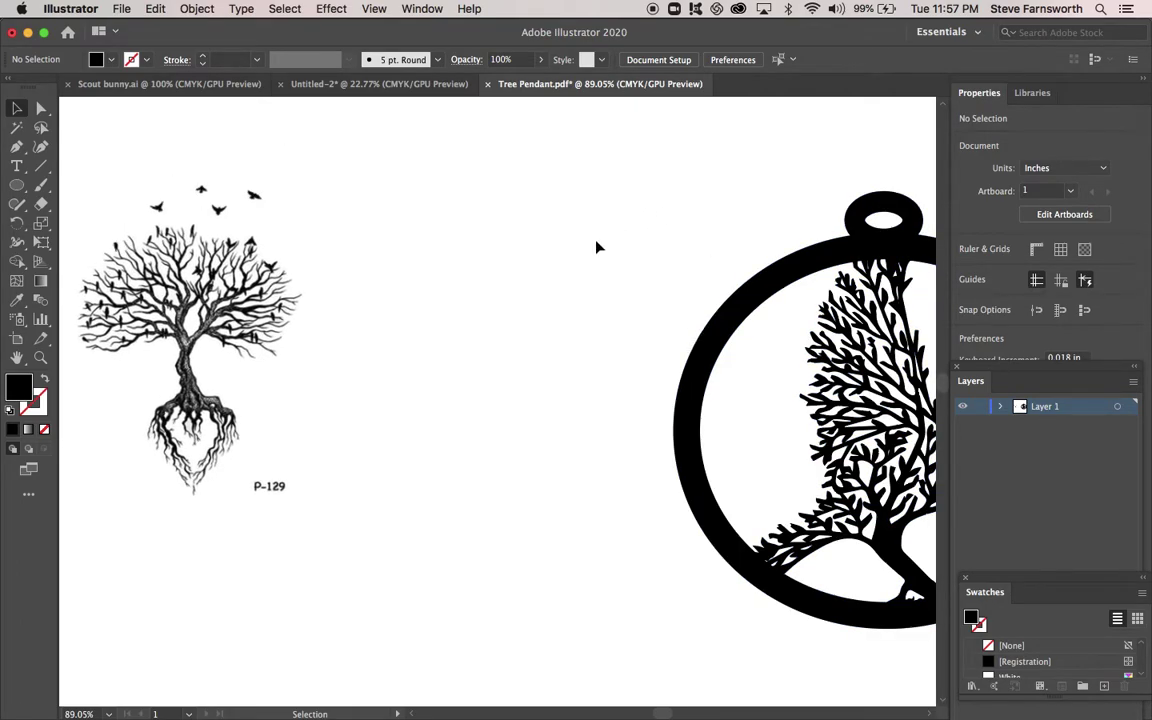
pyautogui.hscroll(5, 508, 326)
pyautogui.scroll(-5, 465, 342)
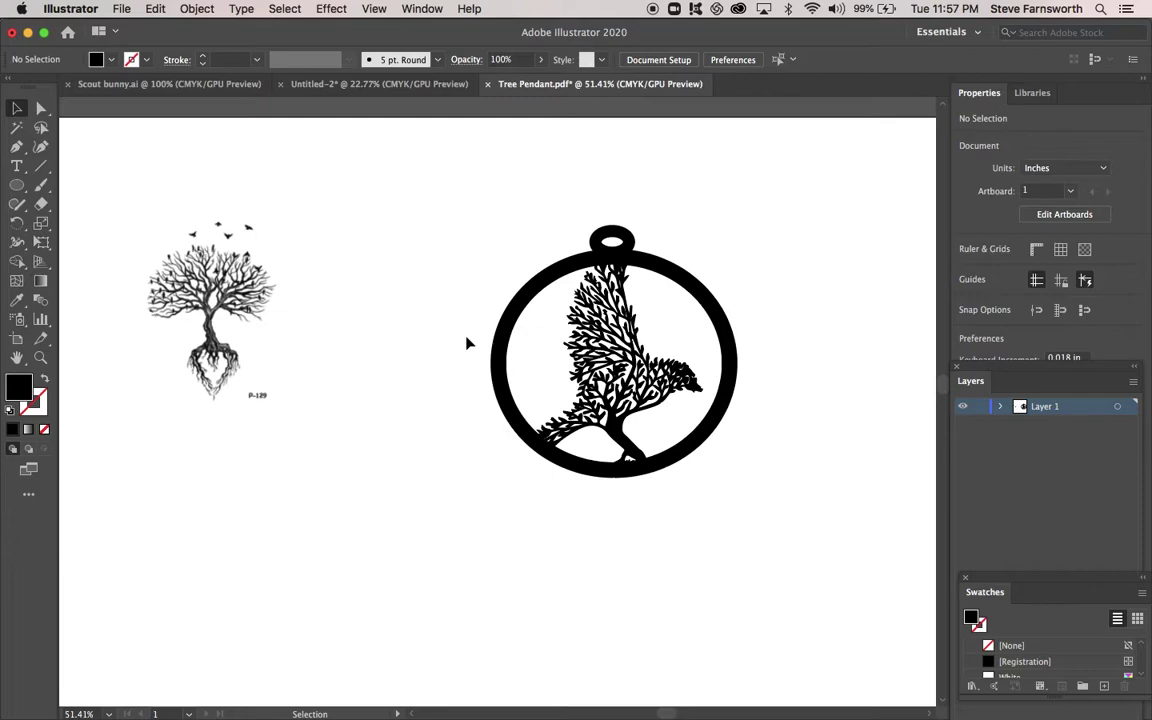
pyautogui.scroll(-3, 466, 343)
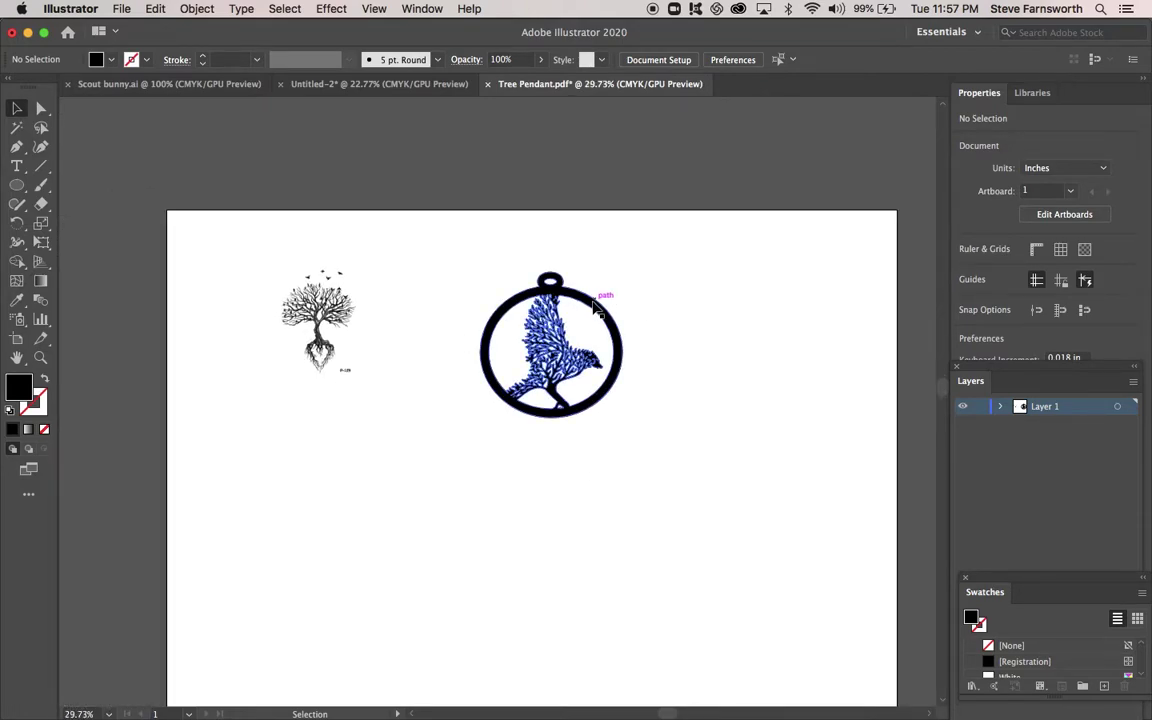
pyautogui.moveTo(596, 307); pyautogui.dragTo(955, 170)
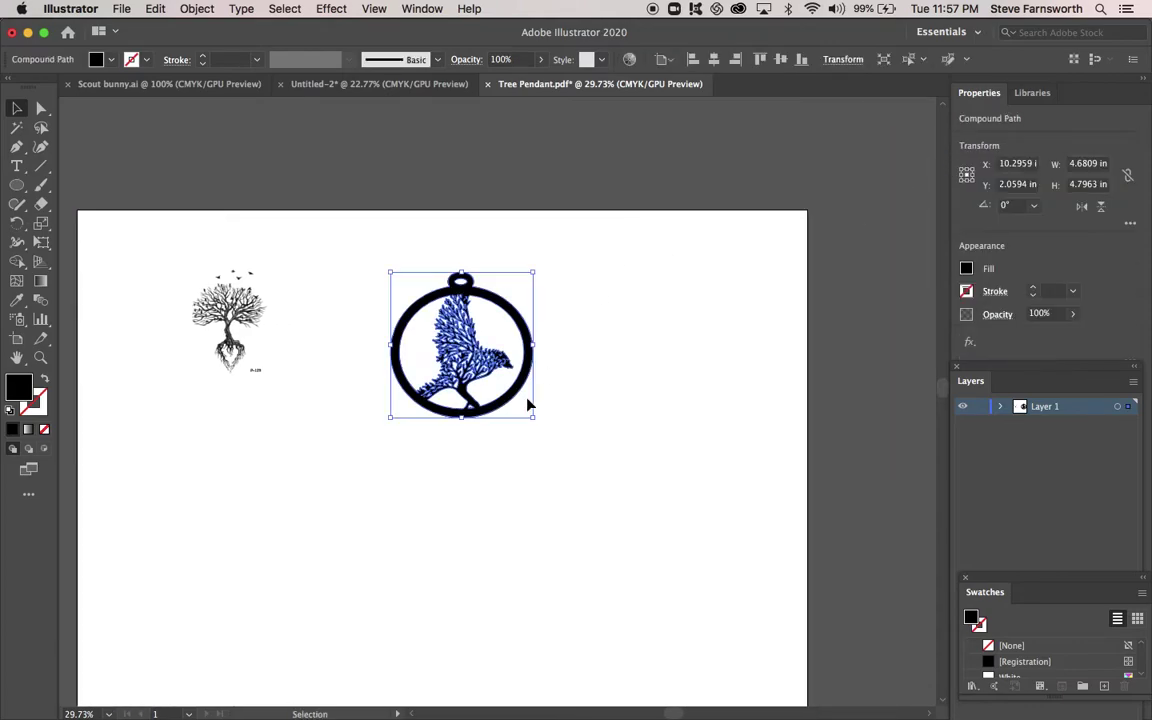
pyautogui.moveTo(528, 282); pyautogui.dragTo(896, 140)
pyautogui.click(429, 303)
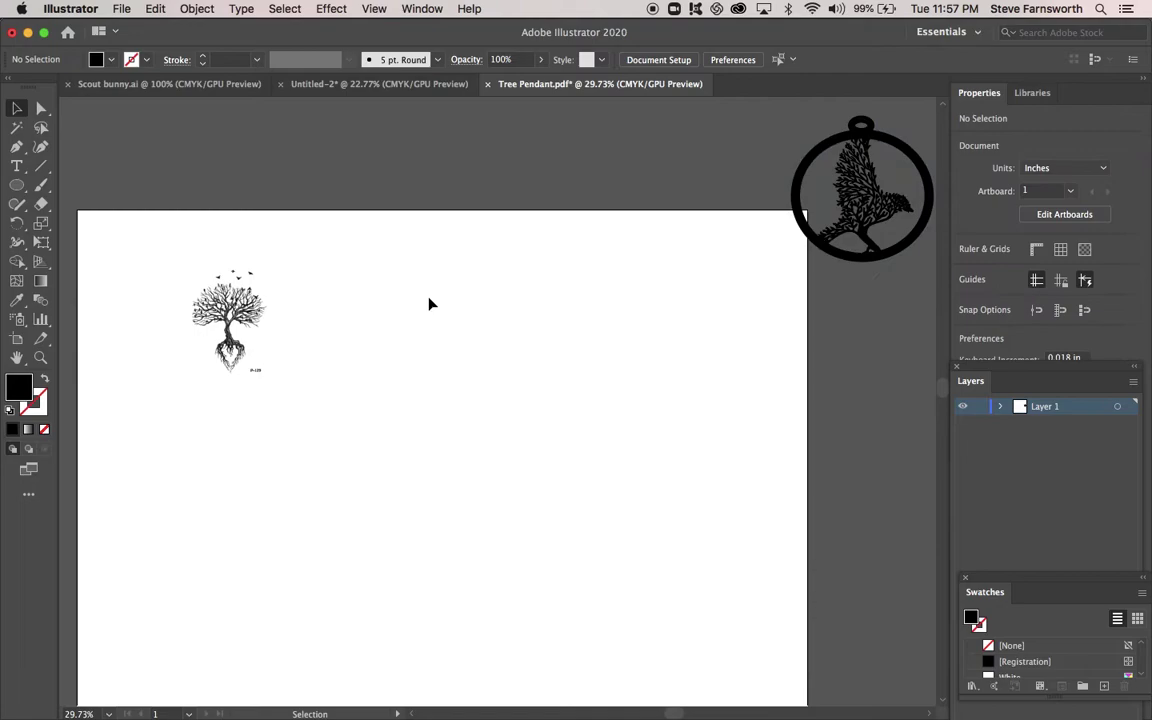
pyautogui.scroll(-5, 429, 303)
pyautogui.hscroll(-2, 429, 303)
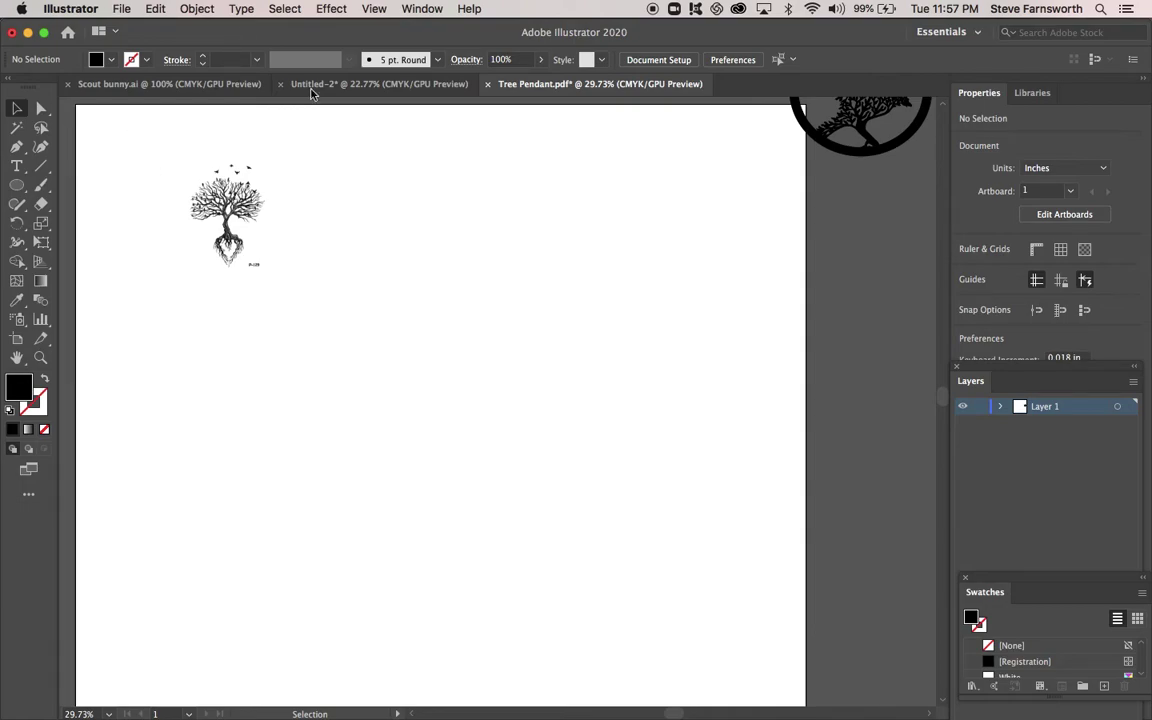
# - Start File > Place and show the recently used files
pyautogui.click(122, 9)
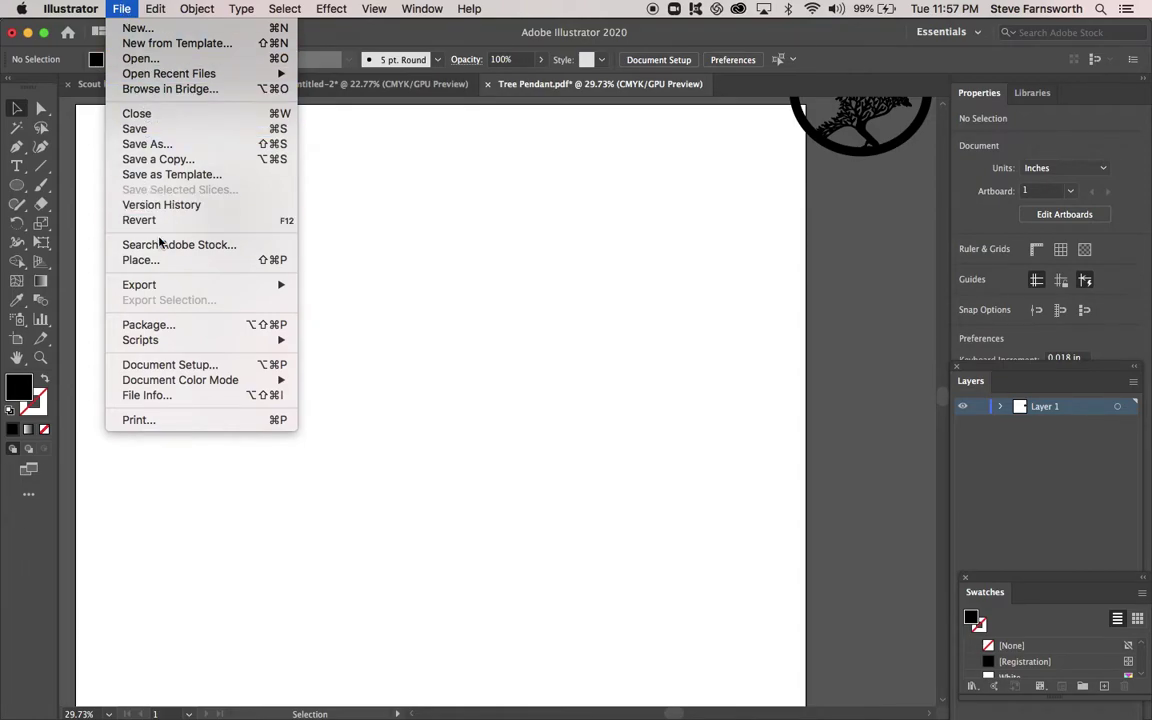
pyautogui.moveTo(158, 286)
pyautogui.click(162, 262)
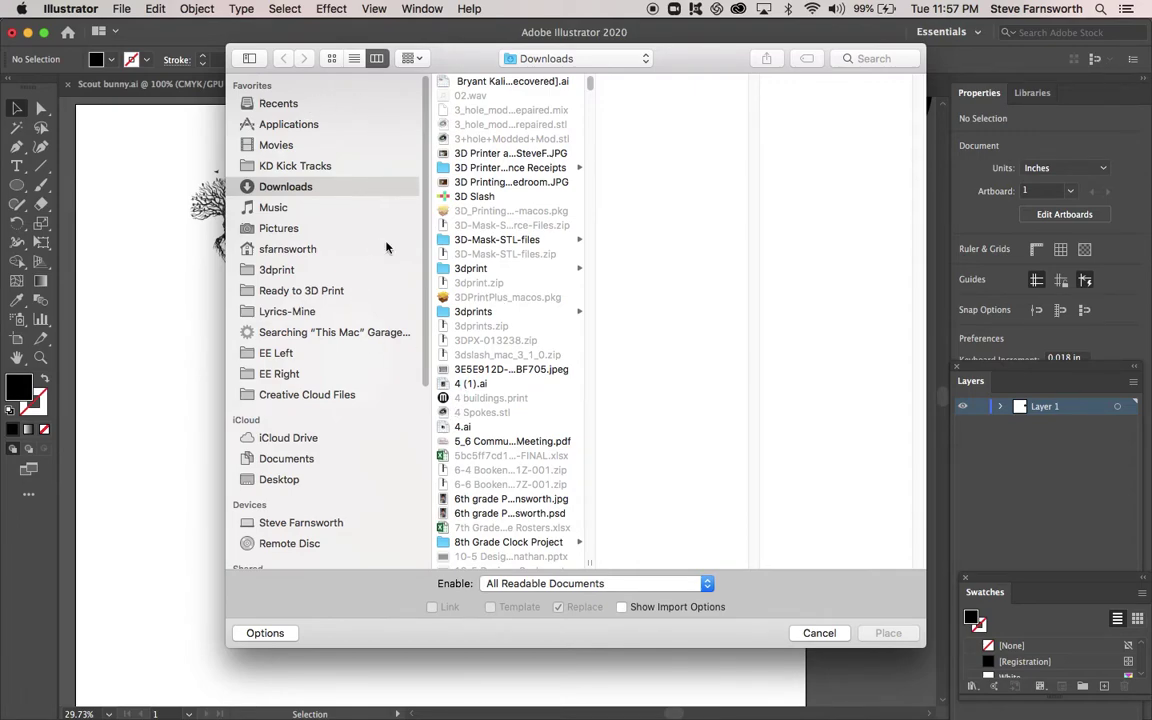
pyautogui.click(290, 103)
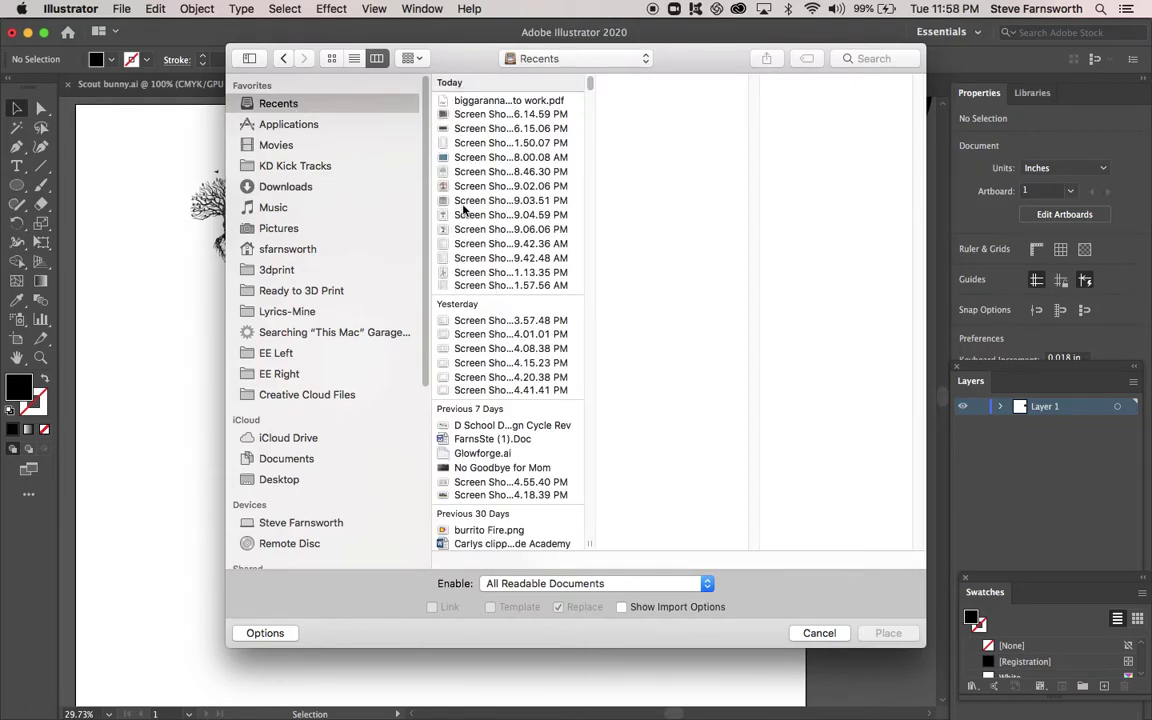
# - Preview the recent screenshots and load Screen Shot 2020-06-23 at 11.13.35 PM for placing
pyautogui.click(461, 216)
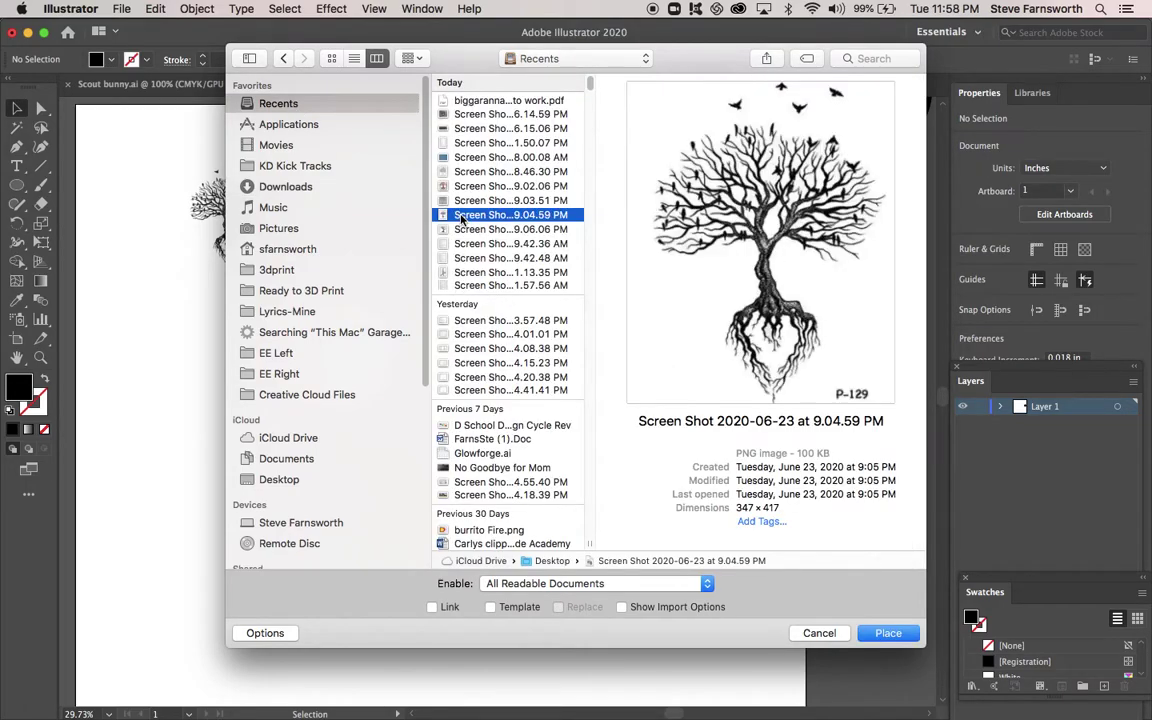
pyautogui.press('Down')
pyautogui.press('Up')
pyautogui.press('Up')
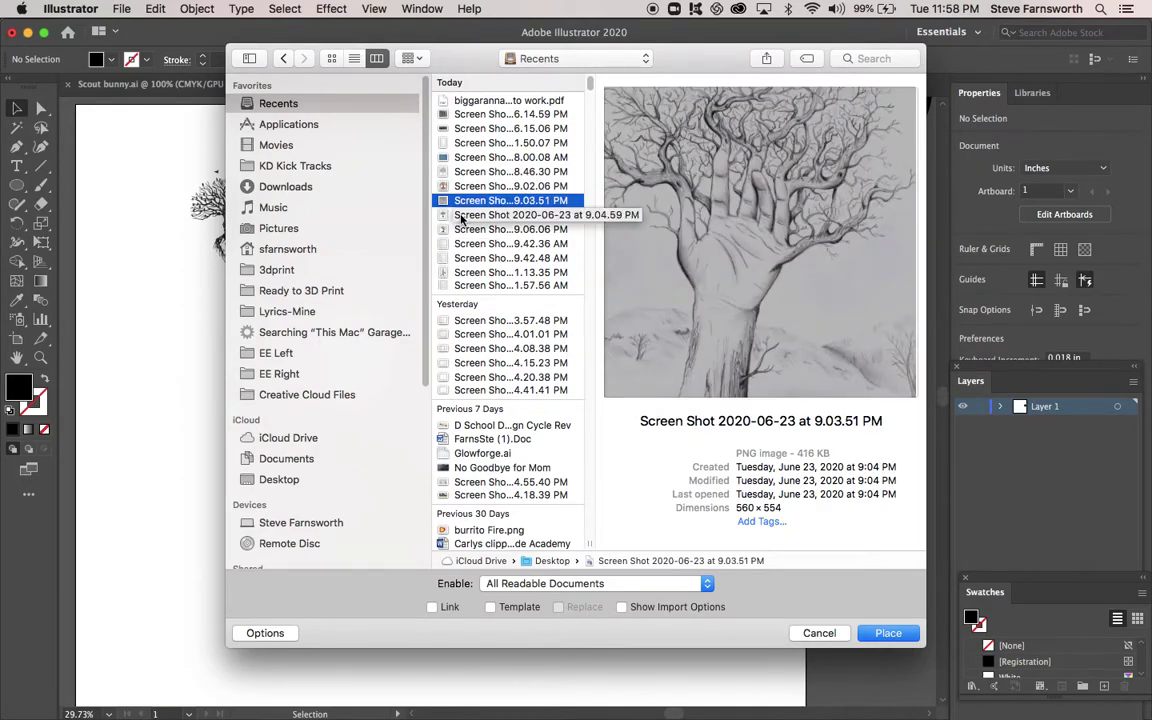
pyautogui.press('Up')
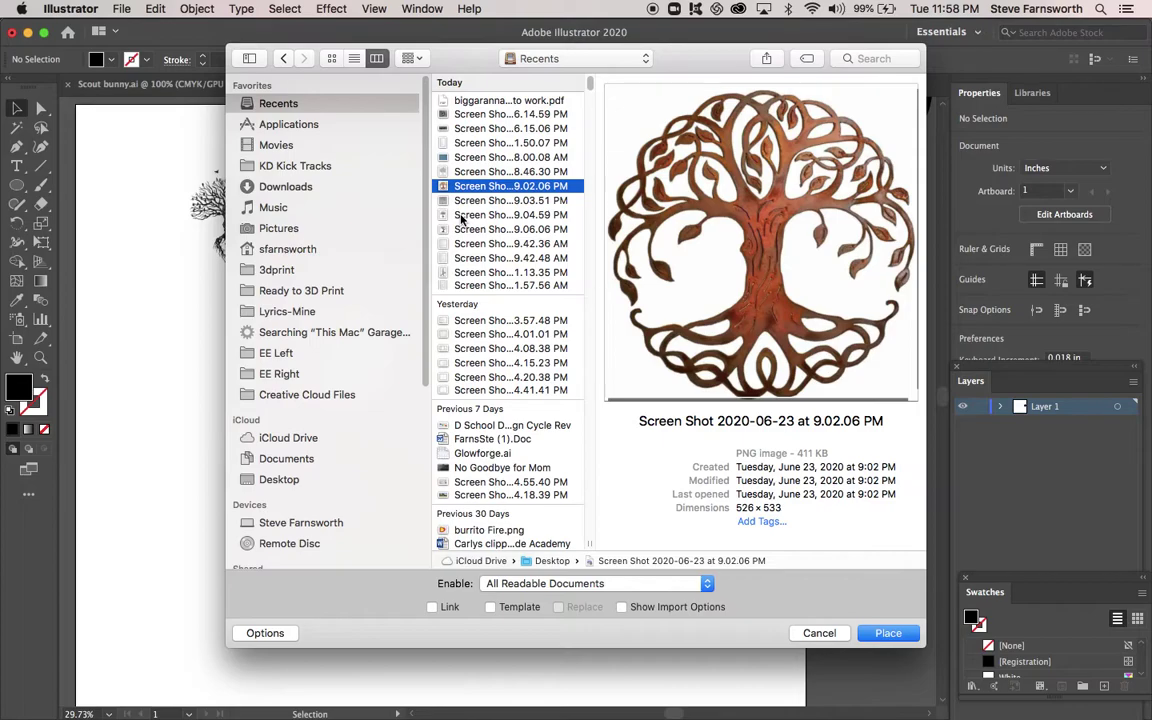
pyautogui.press('Up')
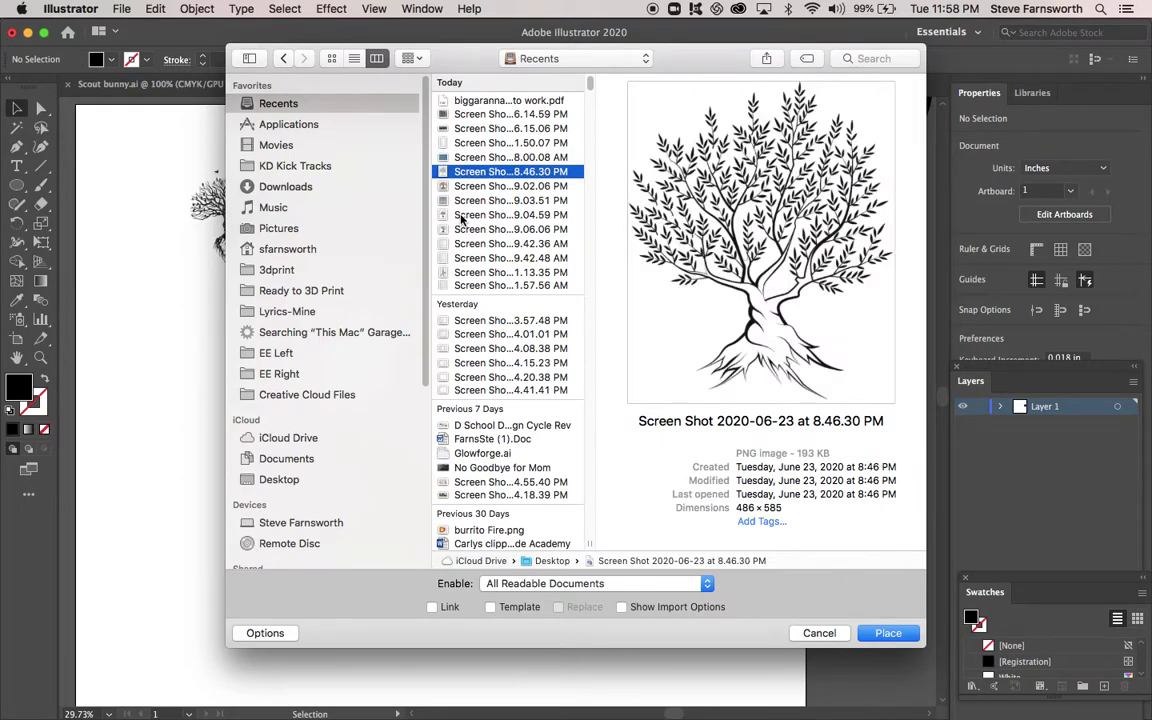
pyautogui.press('Down')
pyautogui.press('Down')
pyautogui.press('Down')
pyautogui.press('Down')
pyautogui.press('Down')
pyautogui.press('Down')
pyautogui.press('Down')
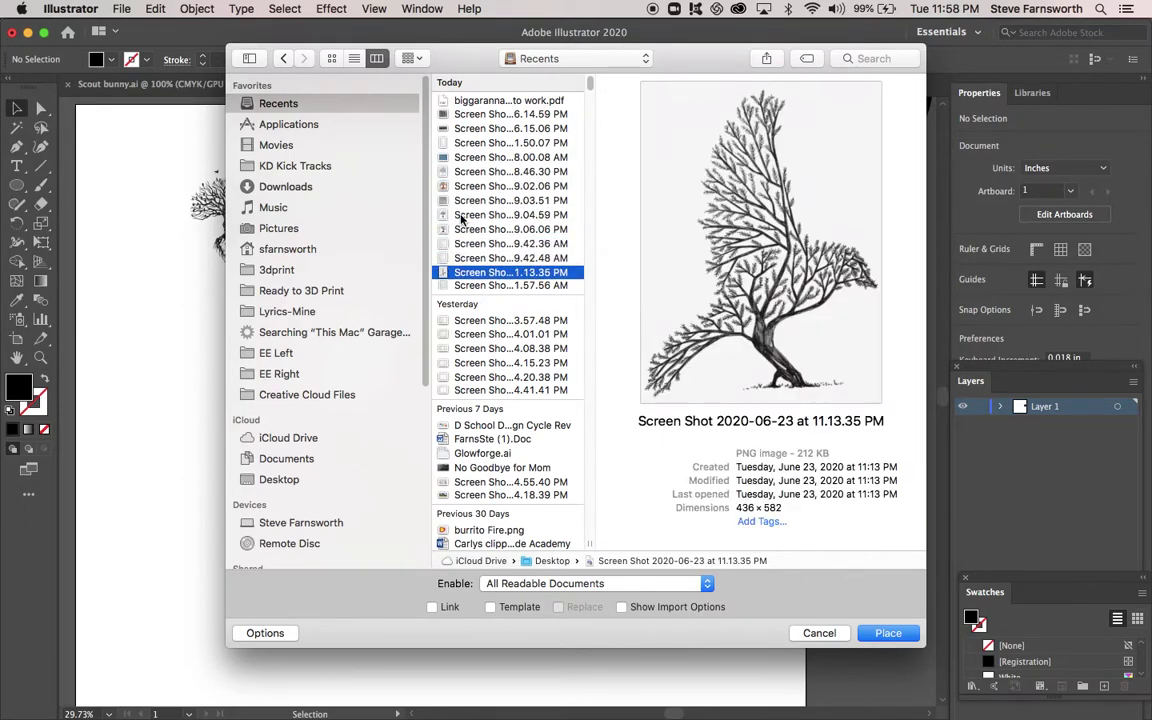
pyautogui.doubleClick(515, 272)
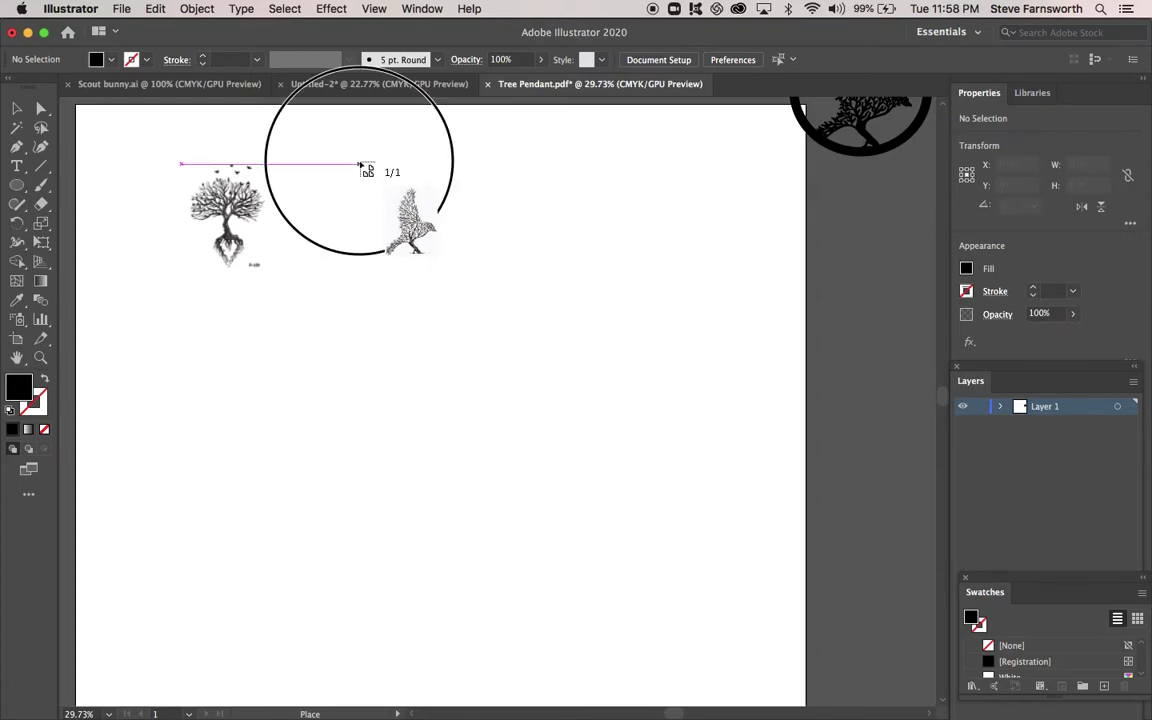
# - Place the bird-tree picture at the artboard top, enlarge it to about 5.41 × 6.57 in, and move it slightly lower
pyautogui.moveTo(395, 196)
pyautogui.mouseDown()
pyautogui.moveTo(436, 249)
pyautogui.moveTo(502, 300)
pyautogui.moveTo(557, 302)
pyautogui.moveTo(560, 321)
pyautogui.moveTo(458, 291)
pyautogui.moveTo(497, 298)
pyautogui.moveTo(465, 275)
pyautogui.moveTo(489, 301)
pyautogui.moveTo(465, 283)
pyautogui.moveTo(481, 267)
pyautogui.moveTo(540, 327)
pyautogui.mouseUp()
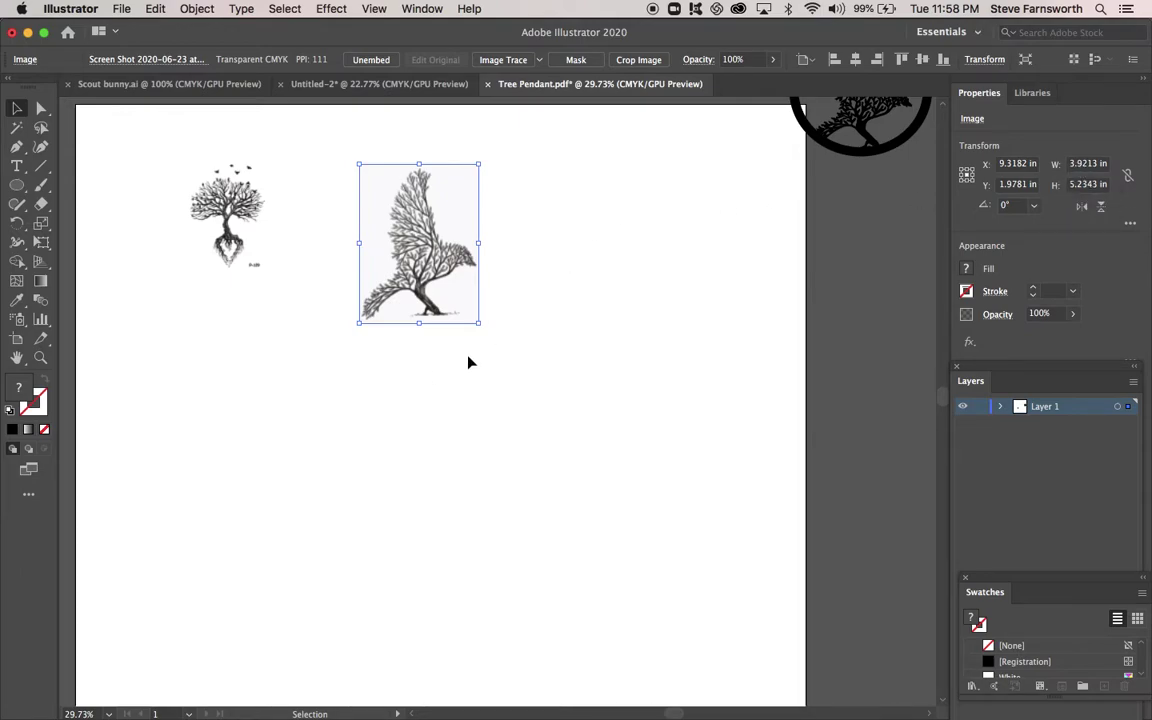
pyautogui.scroll(1, 447, 381)
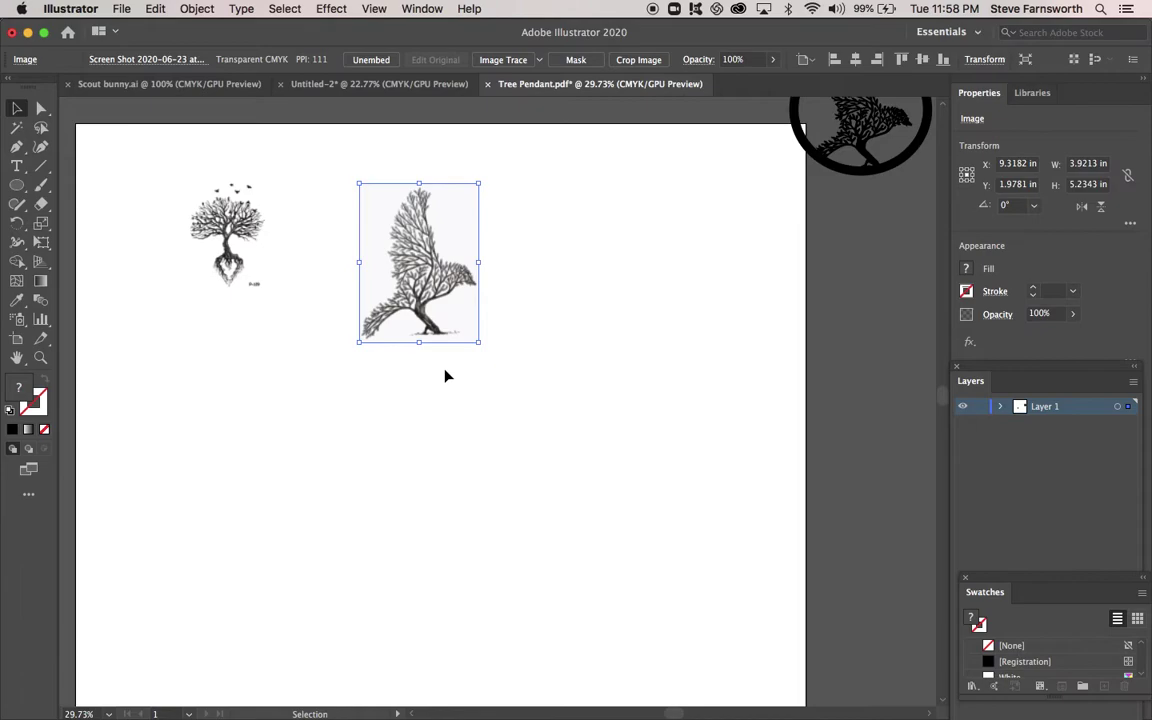
pyautogui.moveTo(479, 344); pyautogui.dragTo(524, 382)
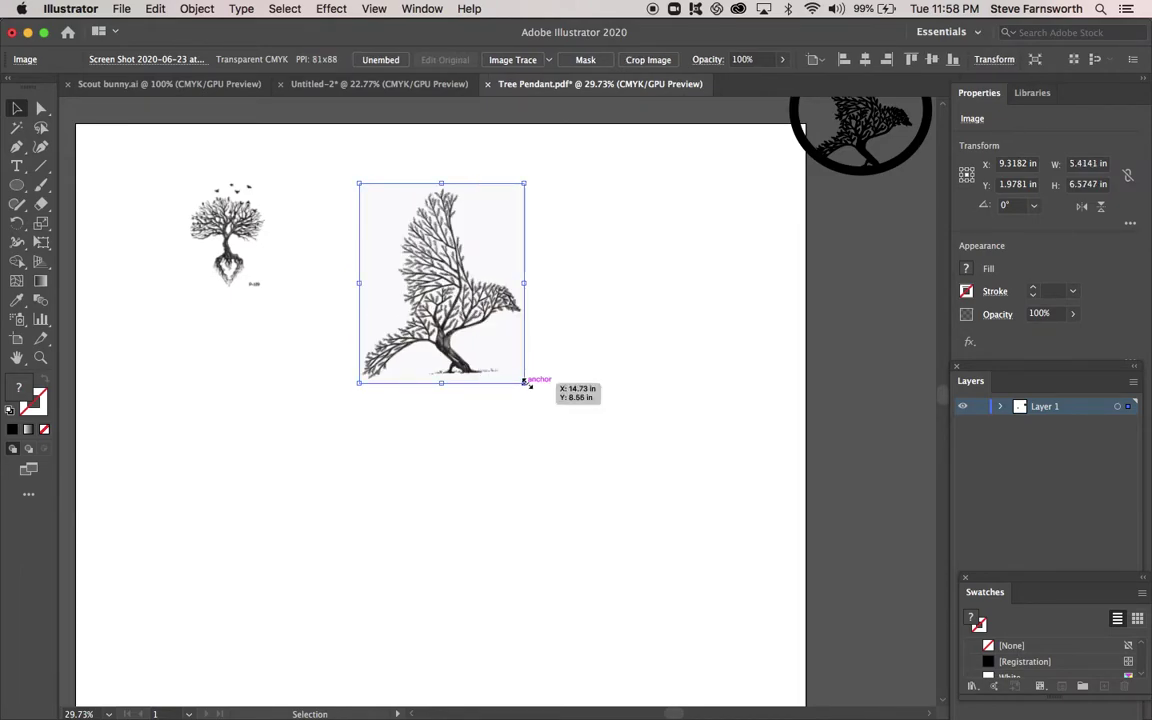
pyautogui.click(438, 262)
pyautogui.moveTo(438, 262)
pyautogui.mouseDown()
pyautogui.moveTo(470, 290)
pyautogui.moveTo(445, 287)
pyautogui.moveTo(452, 280)
pyautogui.mouseUp()
pyautogui.click(548, 196)
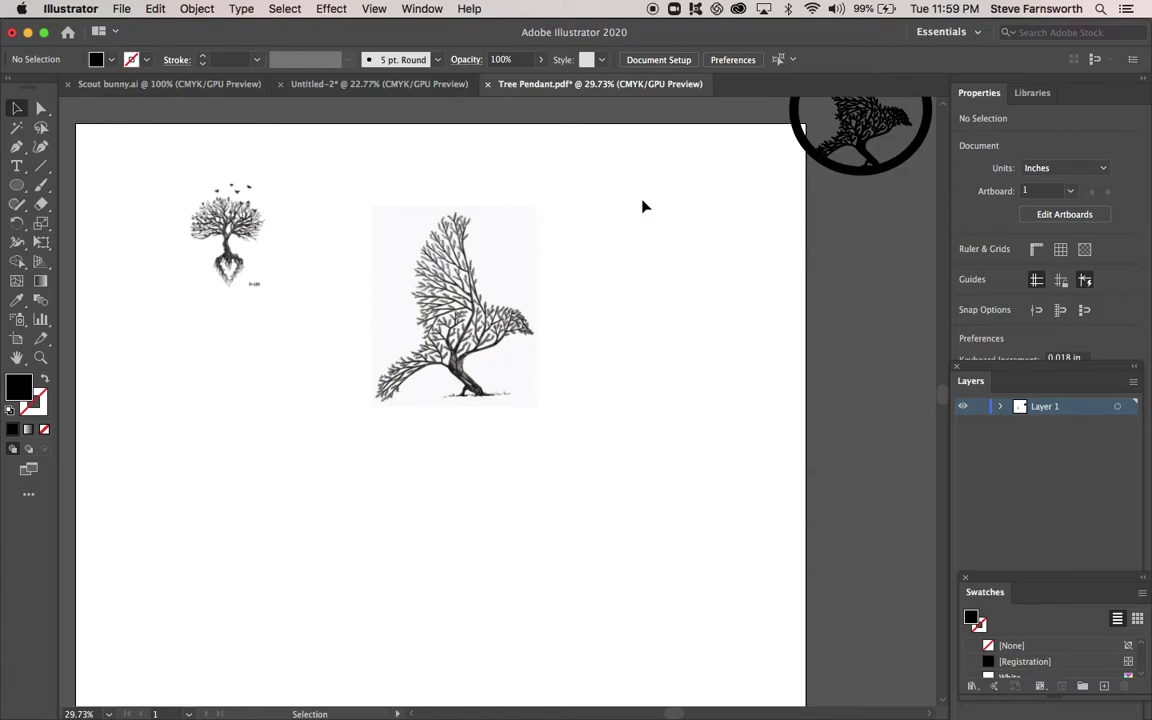
# - Pick Essentials rather than Essentials Classic from the workspace switcher at top right
pyautogui.click(952, 36)
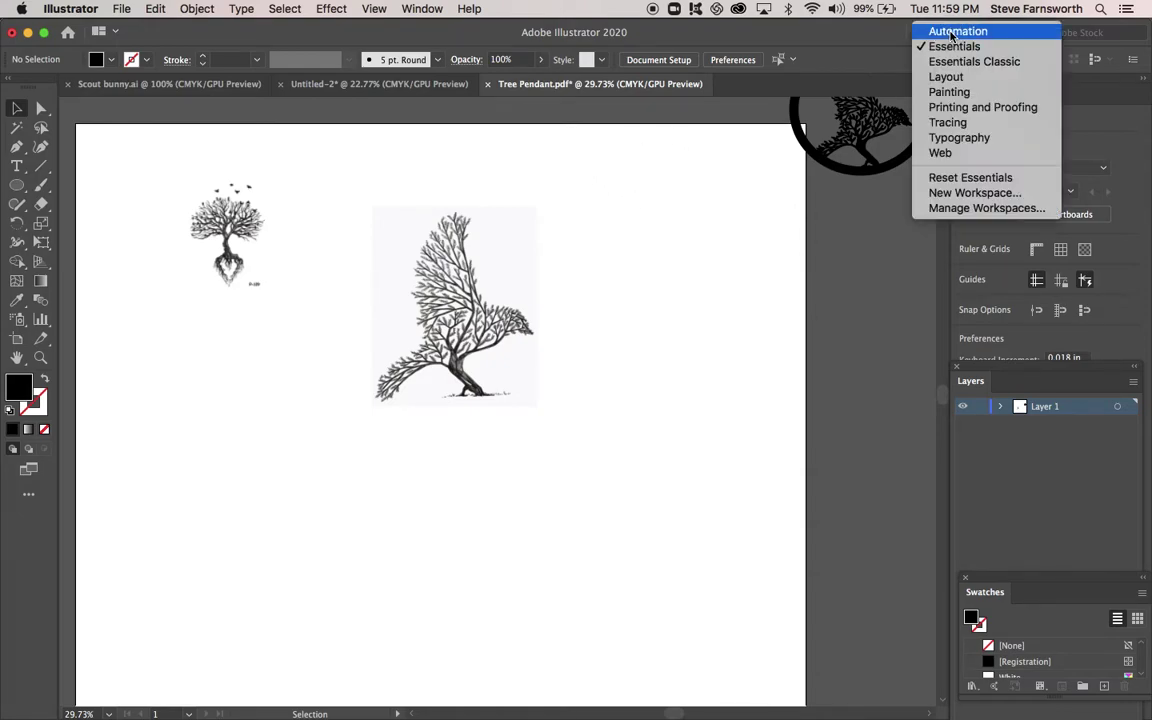
pyautogui.click(949, 49)
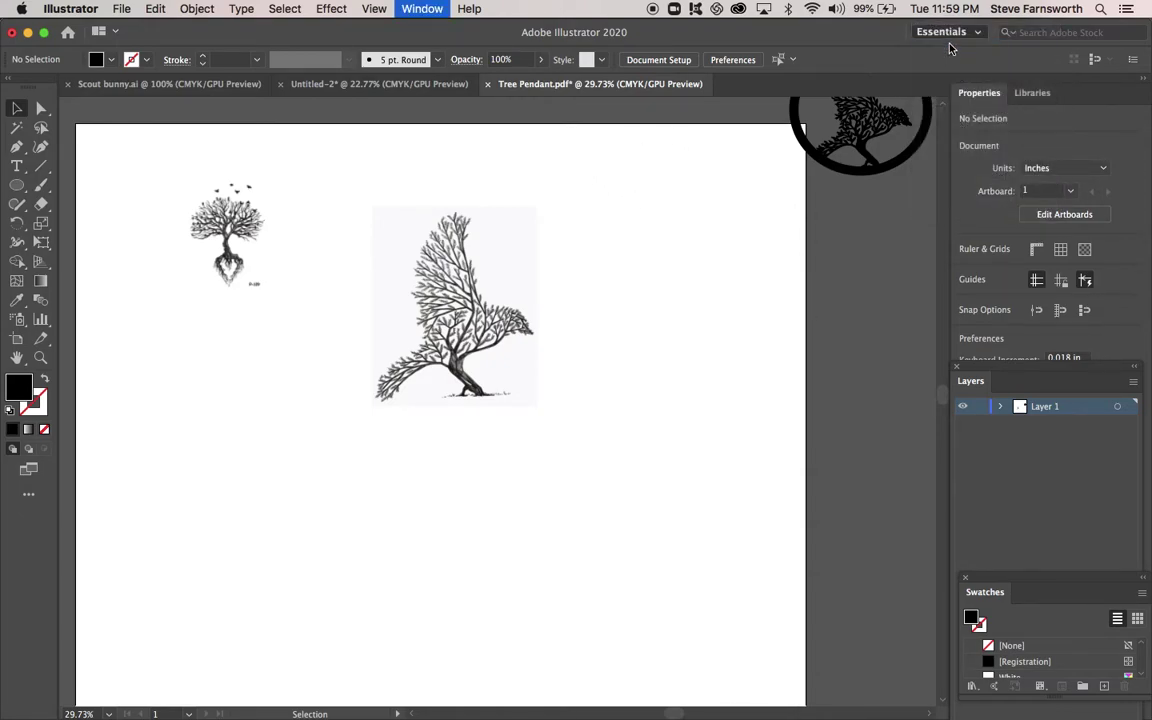
pyautogui.click(949, 33)
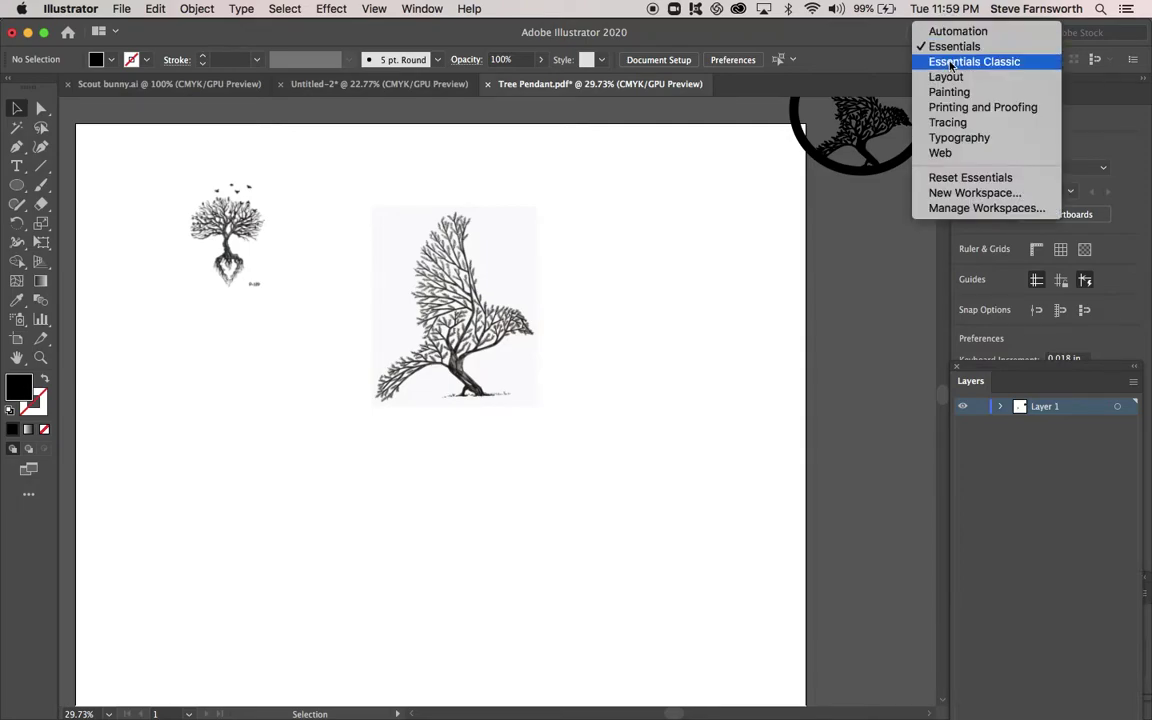
pyautogui.click(955, 62)
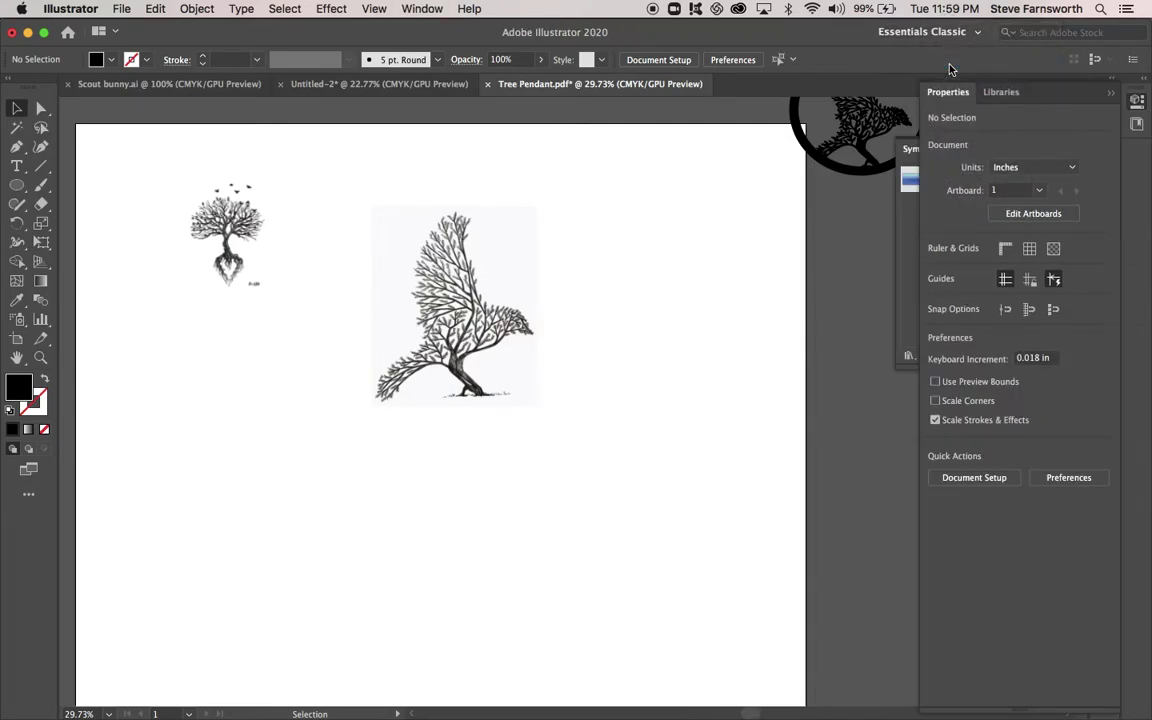
pyautogui.click(940, 32)
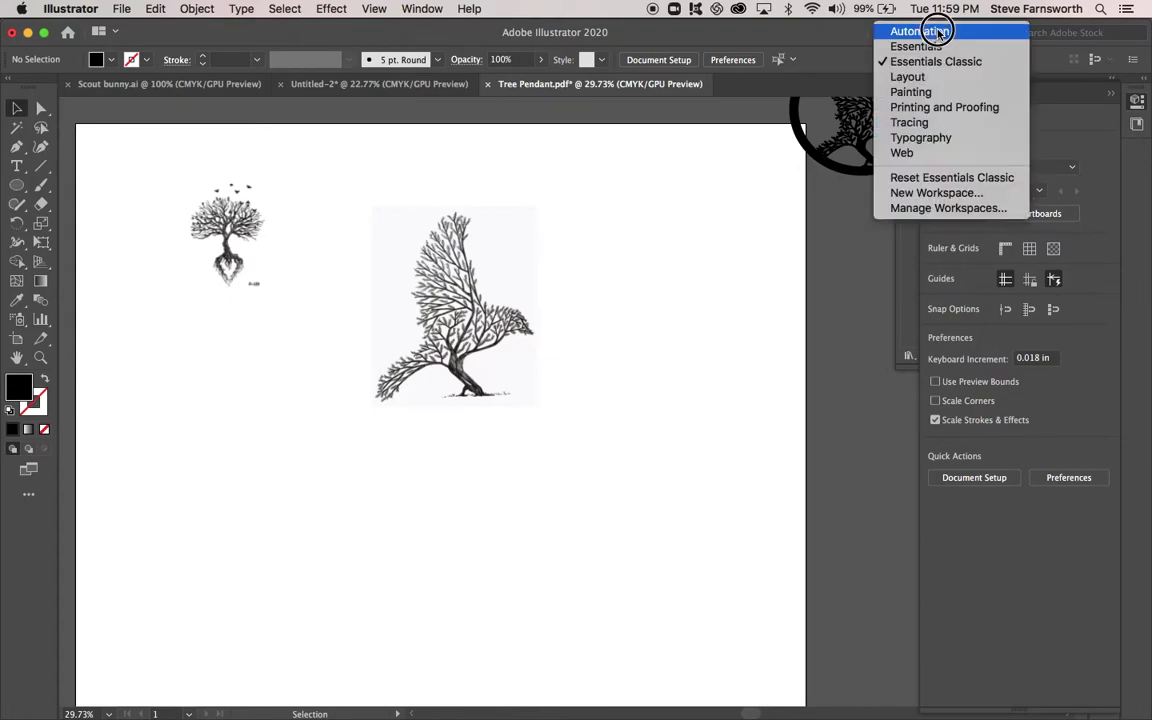
pyautogui.click(938, 47)
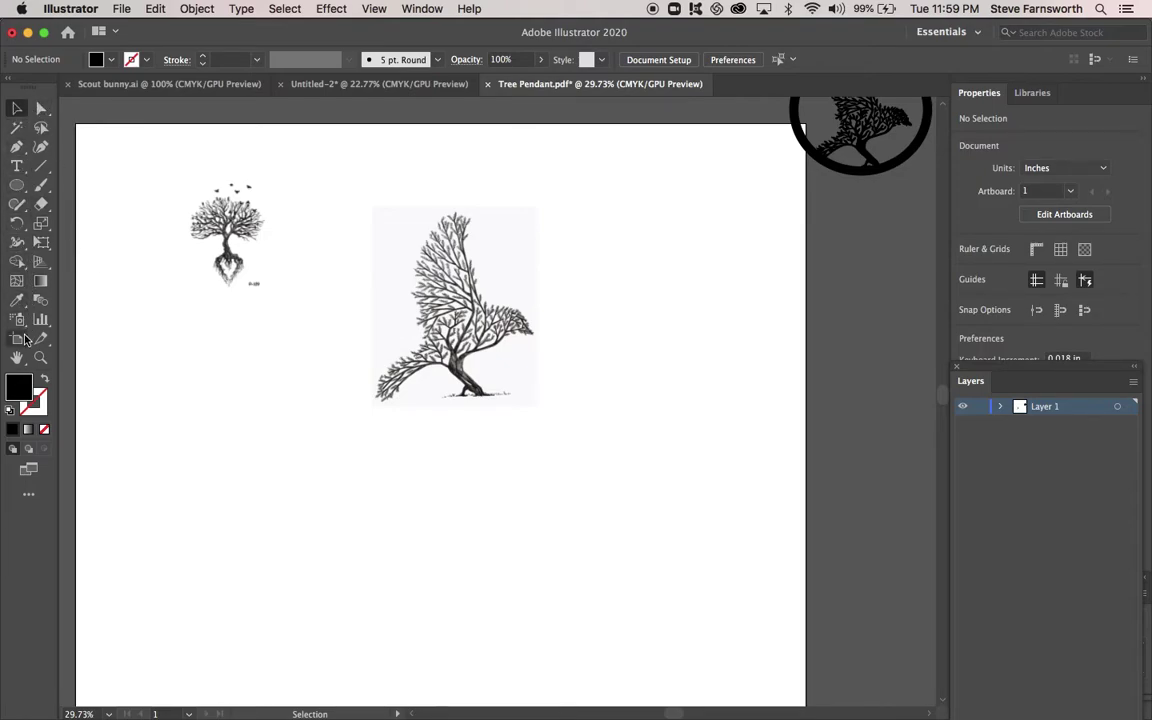
# - Open the Image Trace panel from the Window menu and collapse its Advanced settings
pyautogui.click(421, 9)
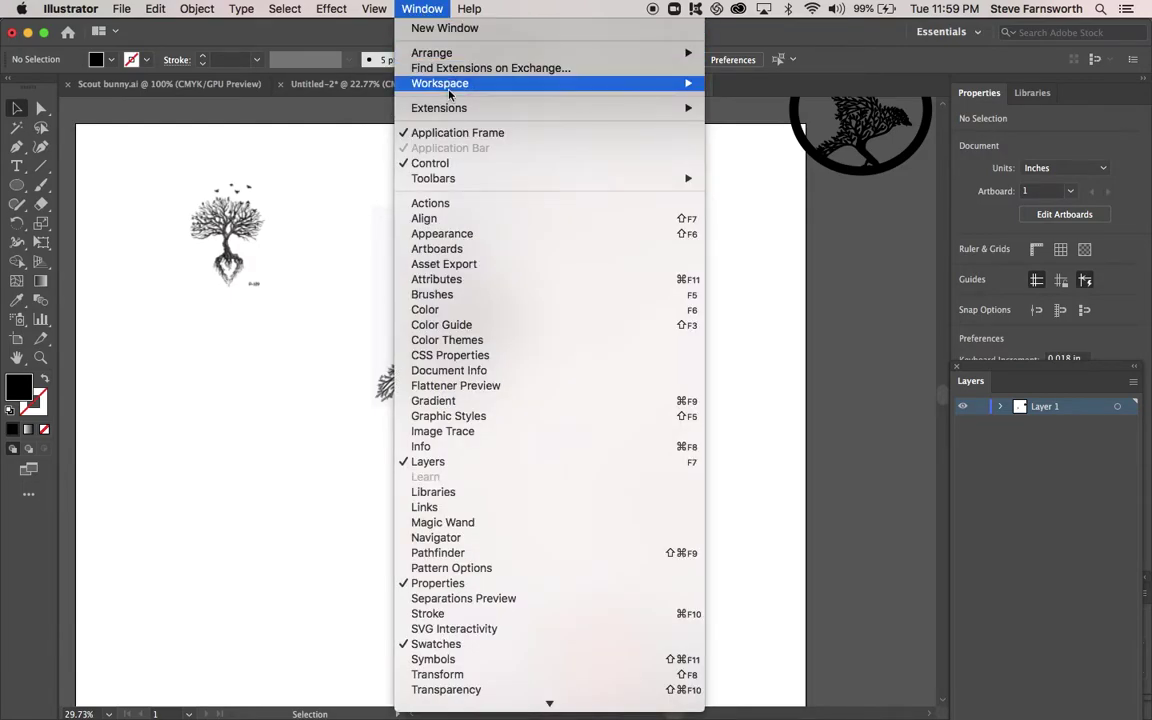
pyautogui.moveTo(455, 186)
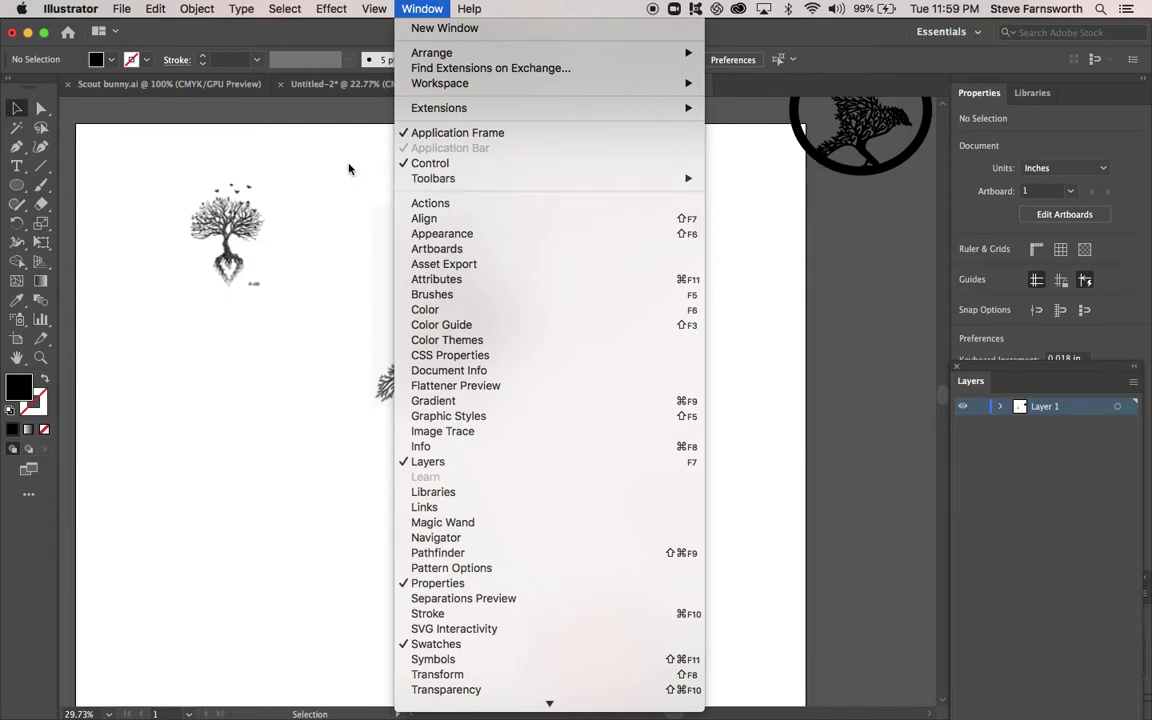
pyautogui.click(438, 432)
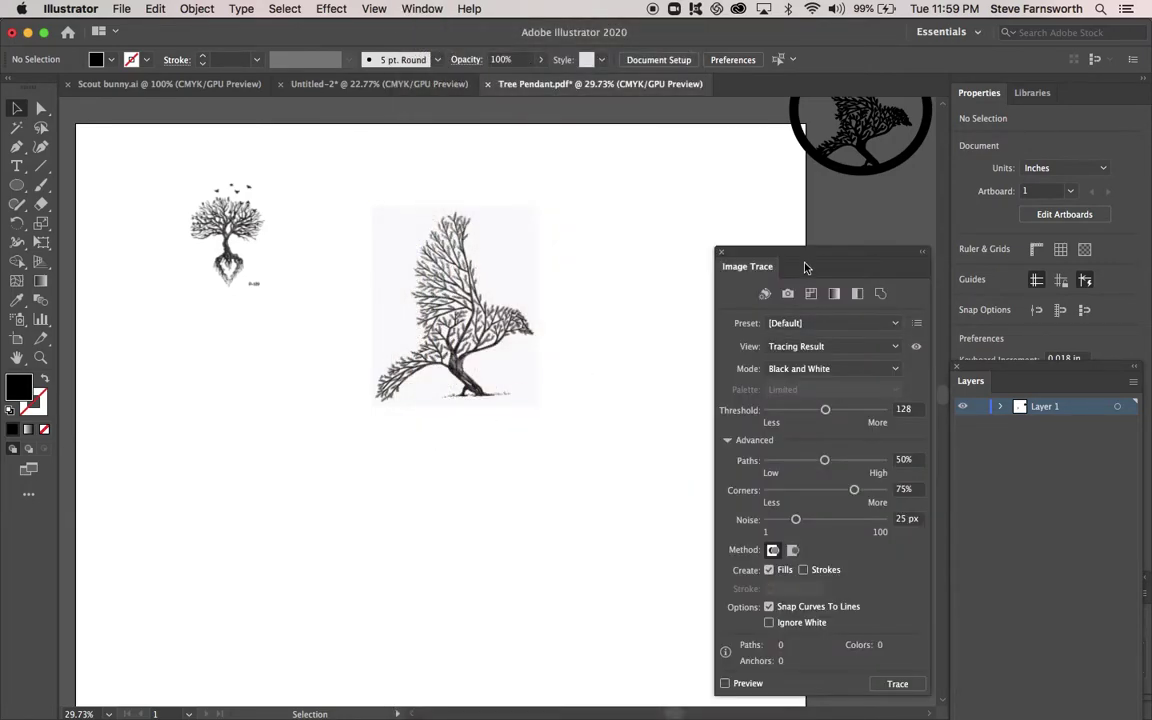
pyautogui.moveTo(805, 256)
pyautogui.mouseDown()
pyautogui.moveTo(828, 257)
pyautogui.moveTo(830, 384)
pyautogui.mouseUp()
pyautogui.click(732, 446)
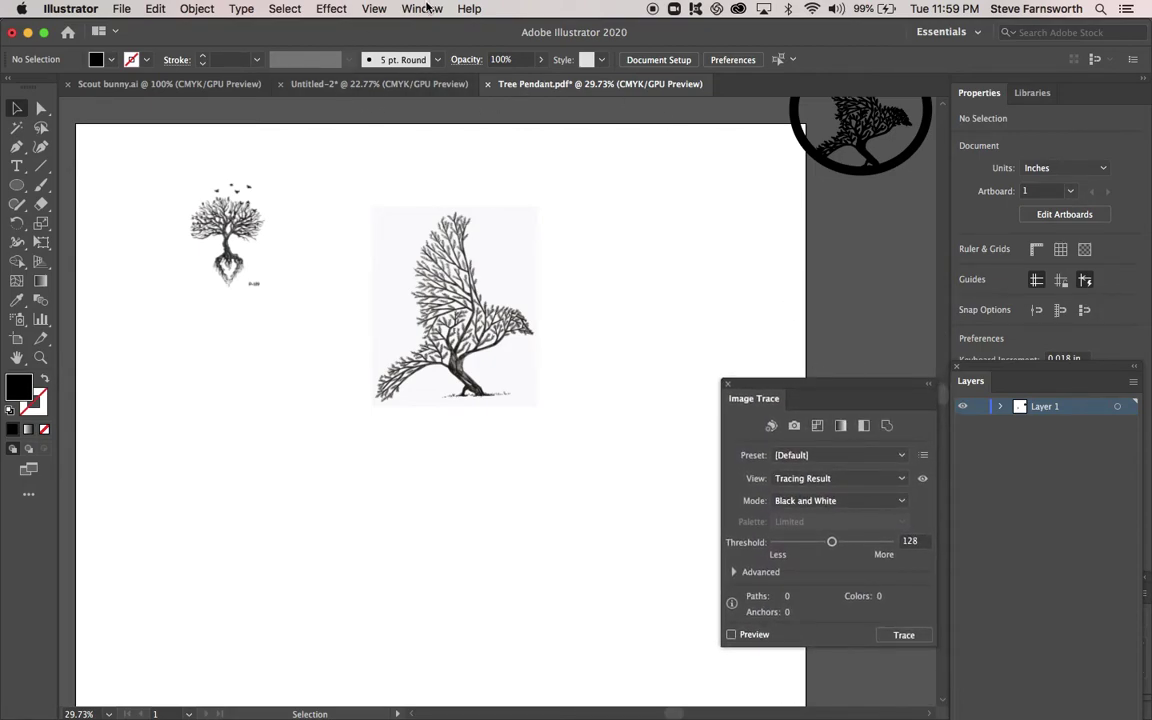
# - Open the Pathfinder panel and move it down to reveal the pendant
pyautogui.click(422, 8)
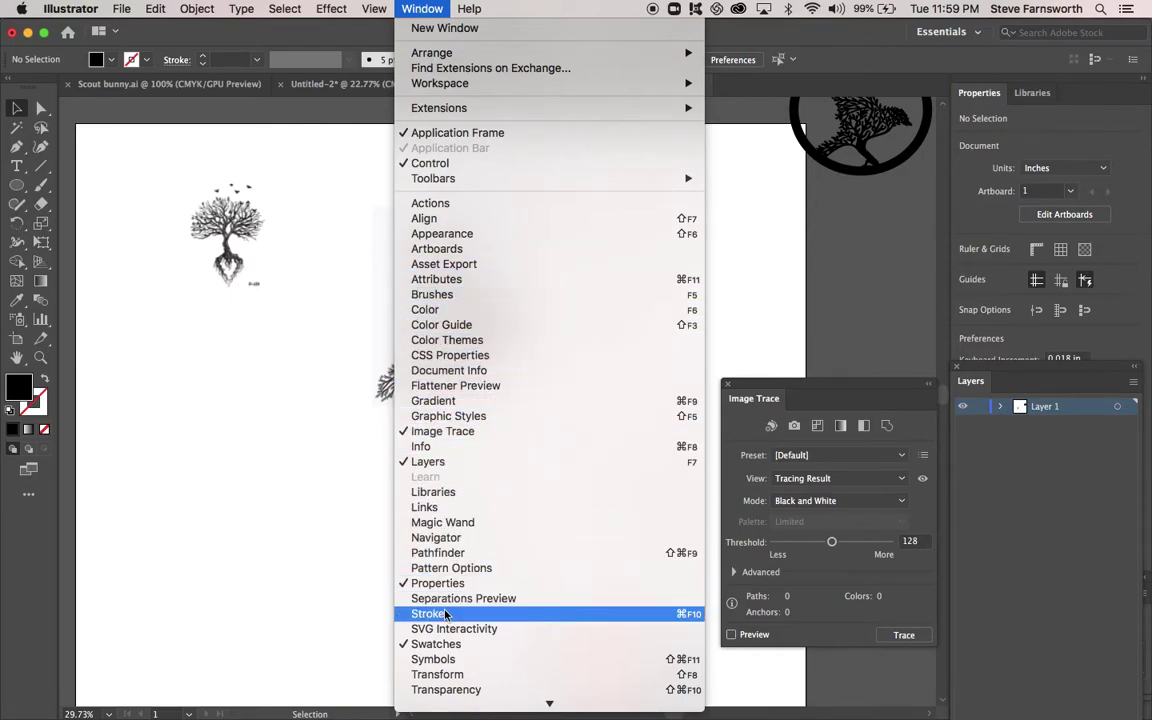
pyautogui.click(443, 556)
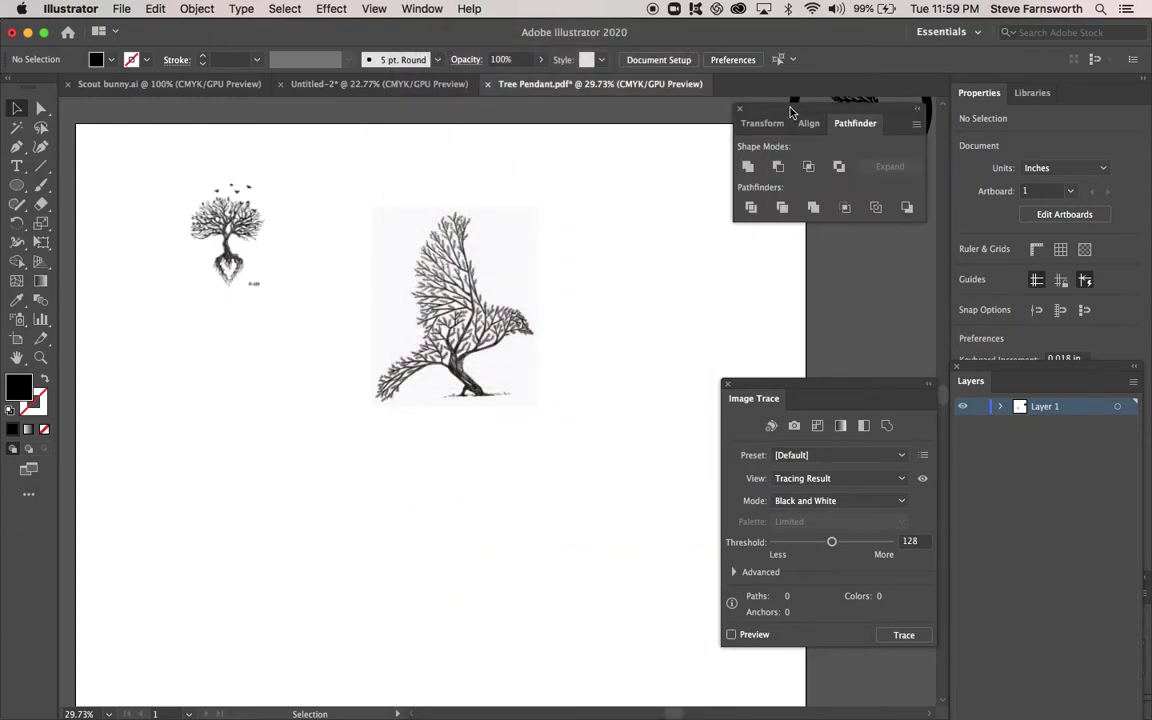
pyautogui.moveTo(790, 111); pyautogui.dragTo(796, 251)
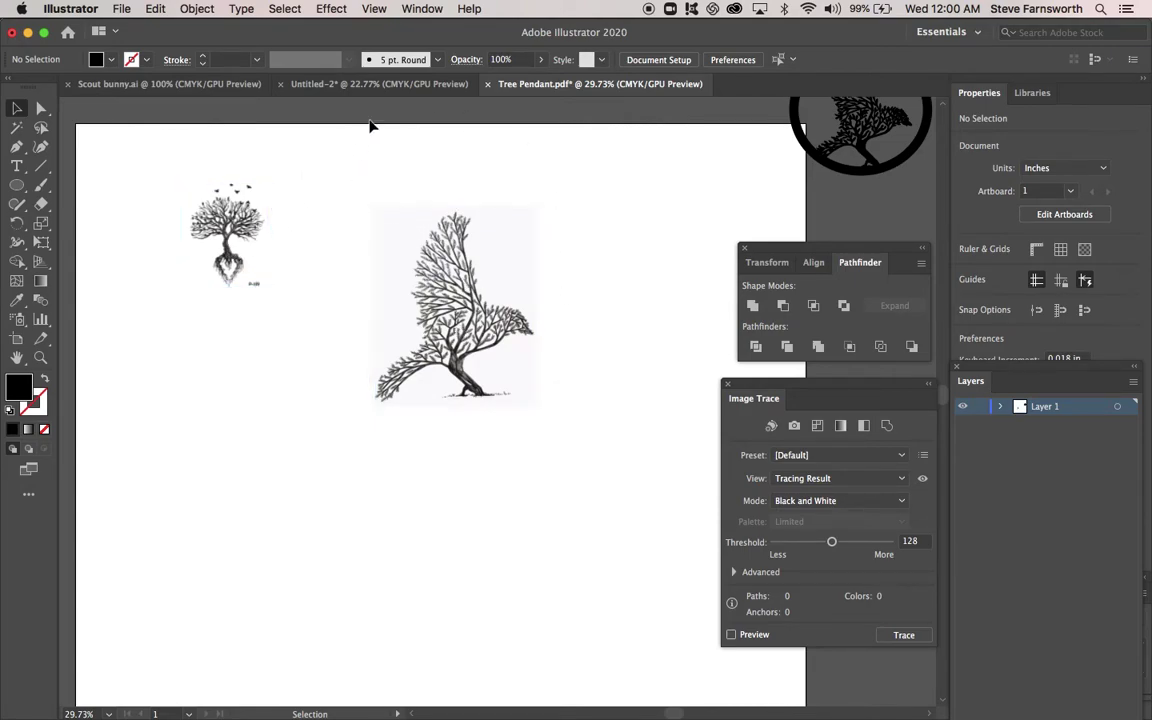
# - Turn on the grid over the canvas via View > Show Grid
pyautogui.click(421, 10)
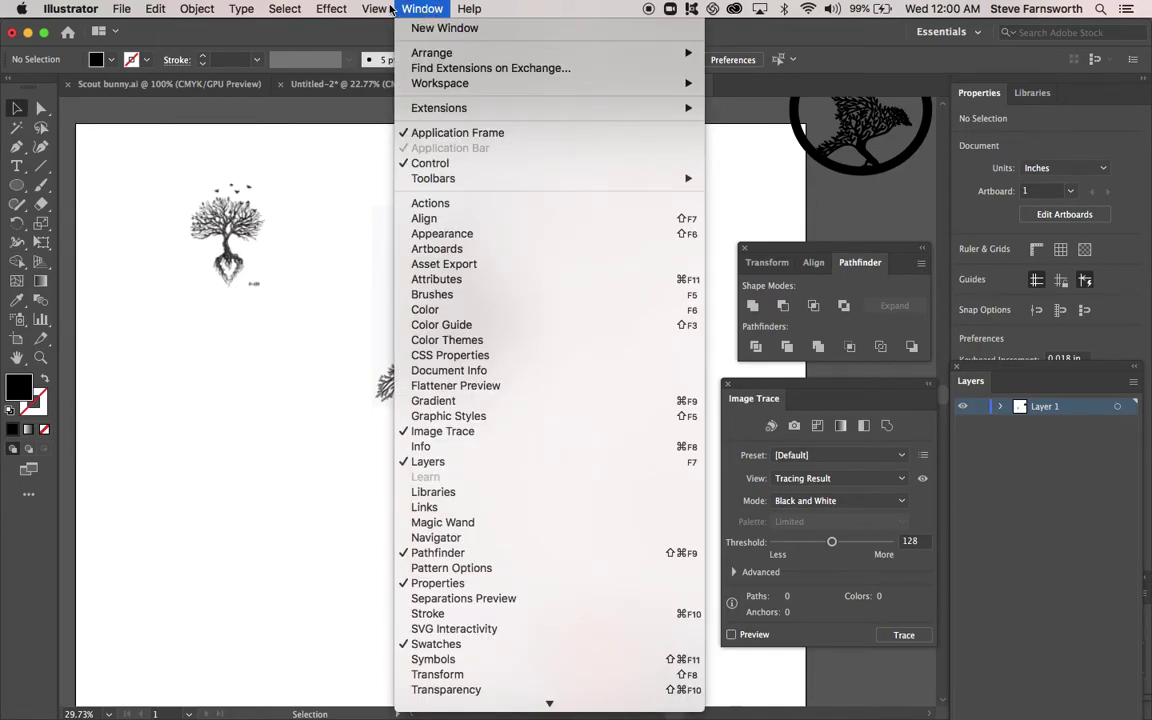
pyautogui.moveTo(375, 9)
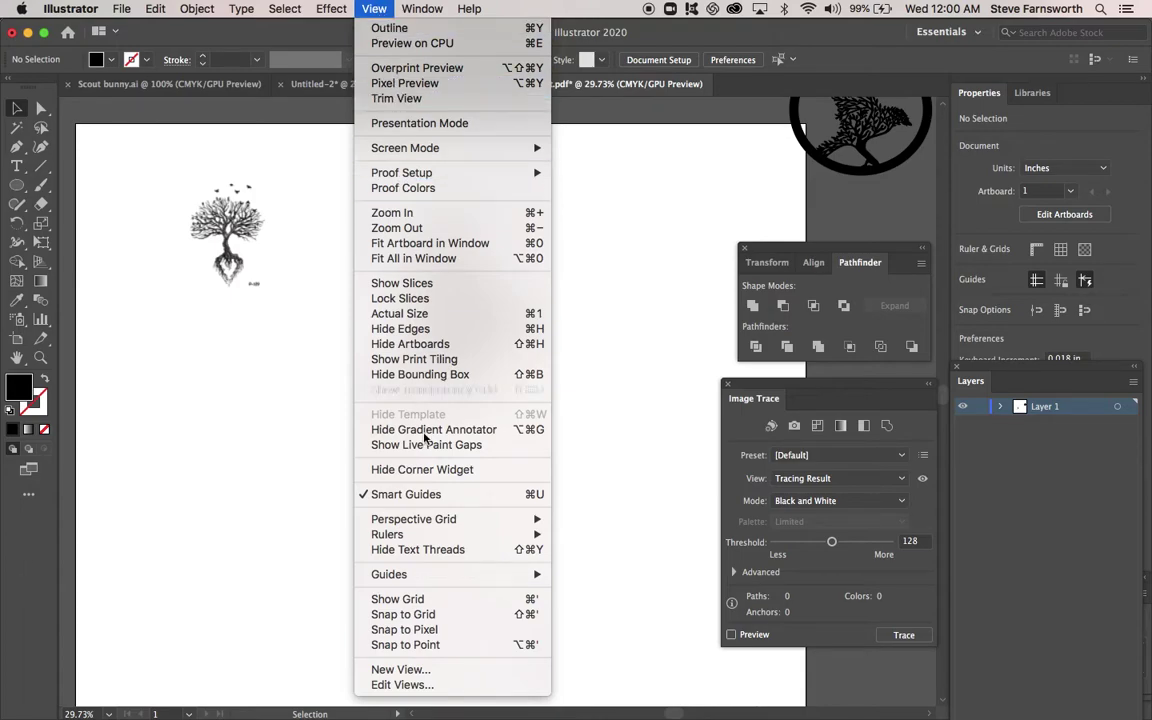
pyautogui.click(411, 600)
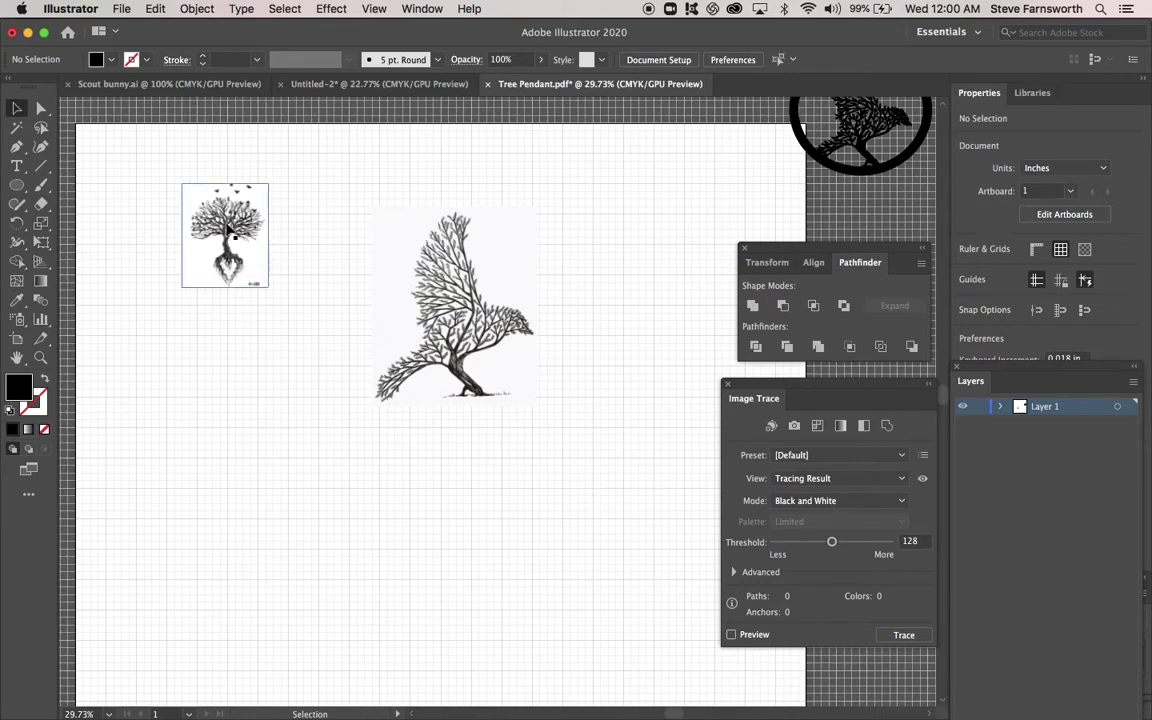
# - Enlarge the rooted-tree image to about 4.84 × 5.68 in and shift it lower left
pyautogui.click(228, 230)
pyautogui.moveTo(268, 287); pyautogui.dragTo(330, 356)
pyautogui.moveTo(274, 270); pyautogui.dragTo(226, 306)
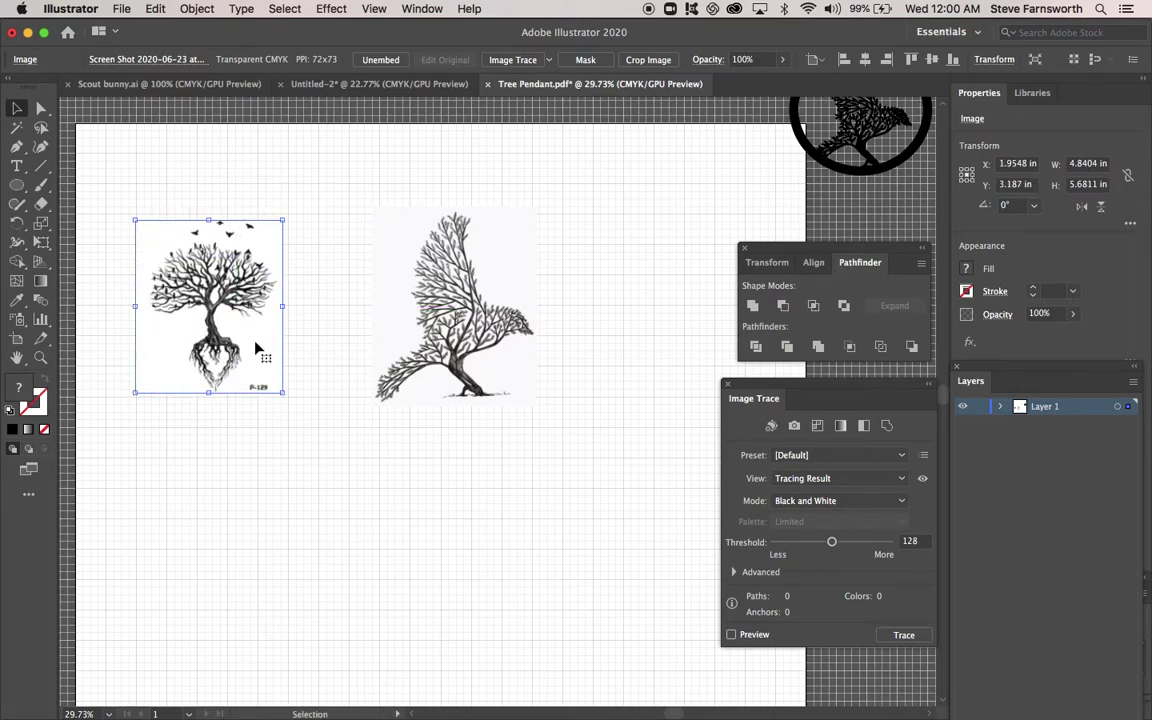
pyautogui.click(300, 258)
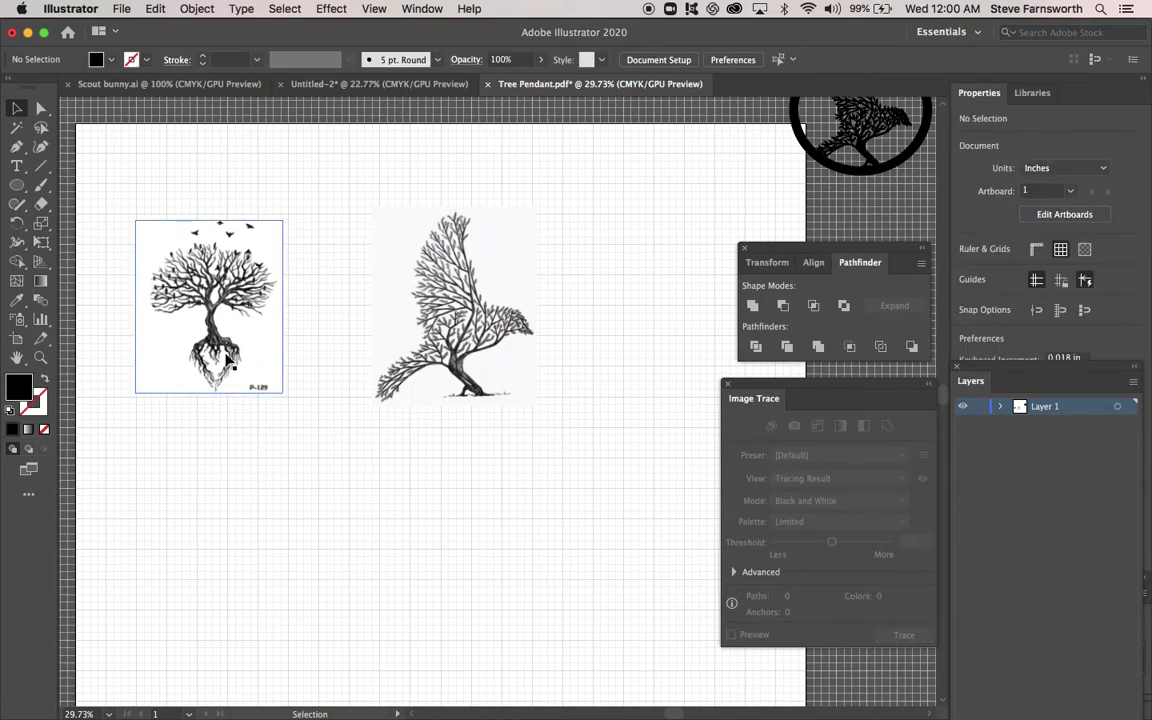
pyautogui.click(448, 303)
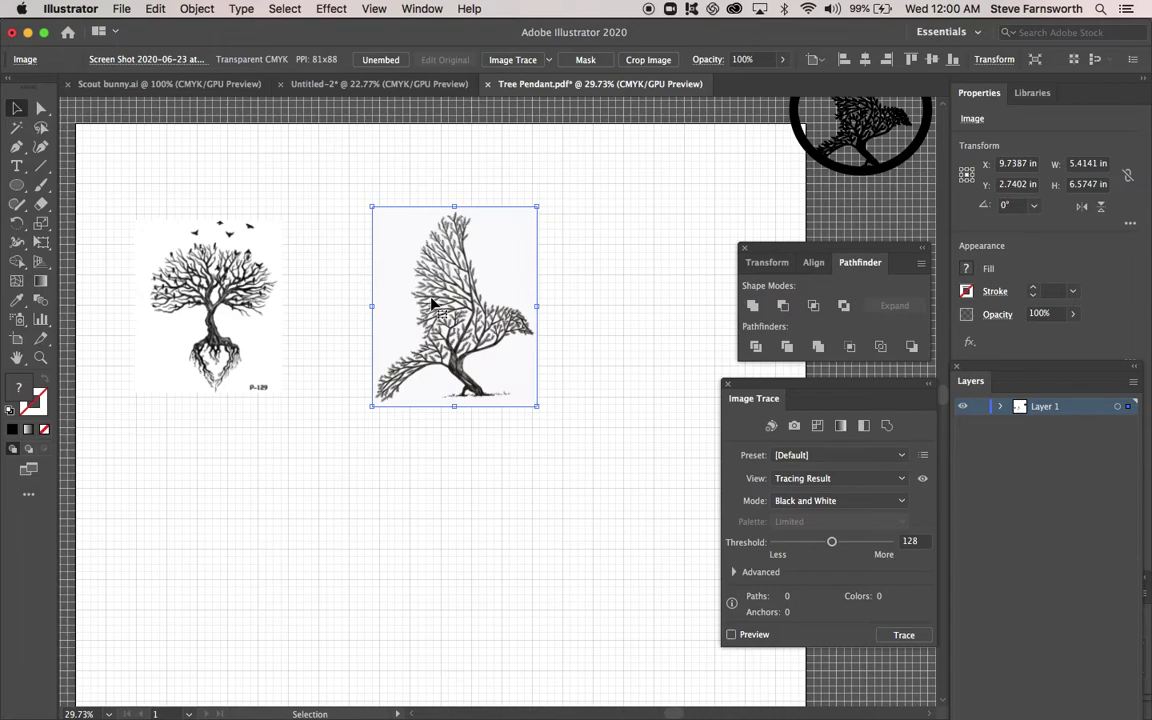
# - Drag the rooted-tree image off to the left of the artboard and select the bird-shaped tree image
pyautogui.scroll(3, 432, 303)
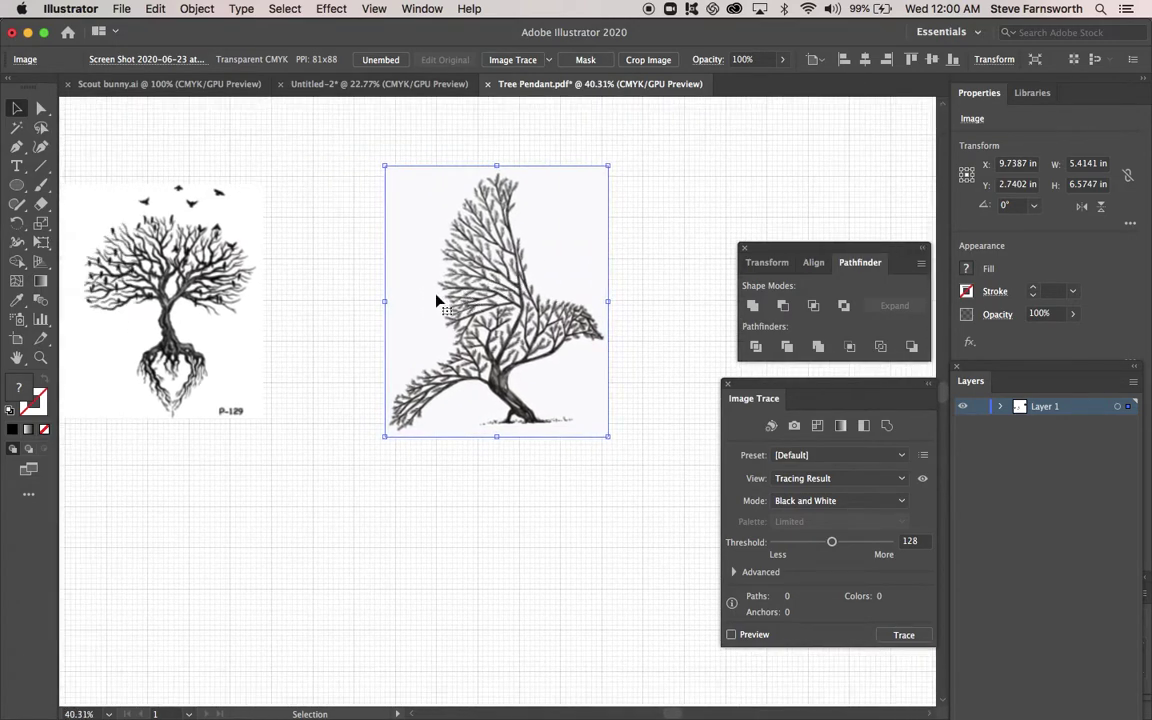
pyautogui.hscroll(-5, 436, 300)
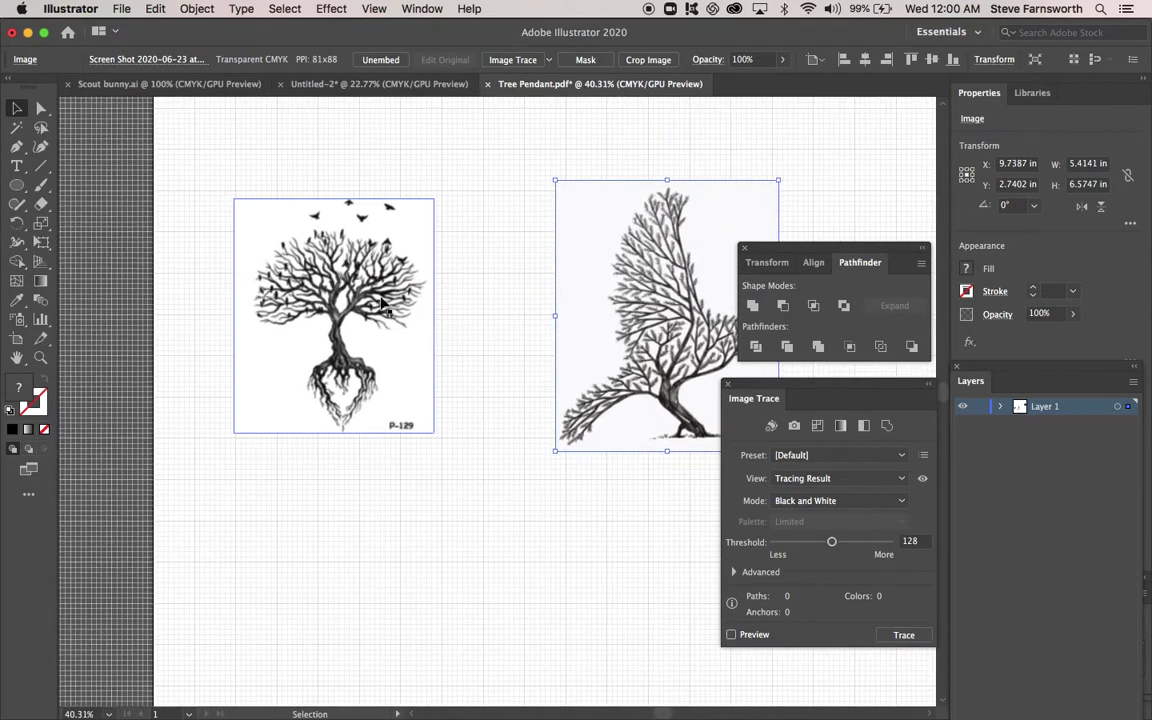
pyautogui.moveTo(385, 305); pyautogui.dragTo(228, 250)
pyautogui.hscroll(5, 480, 365)
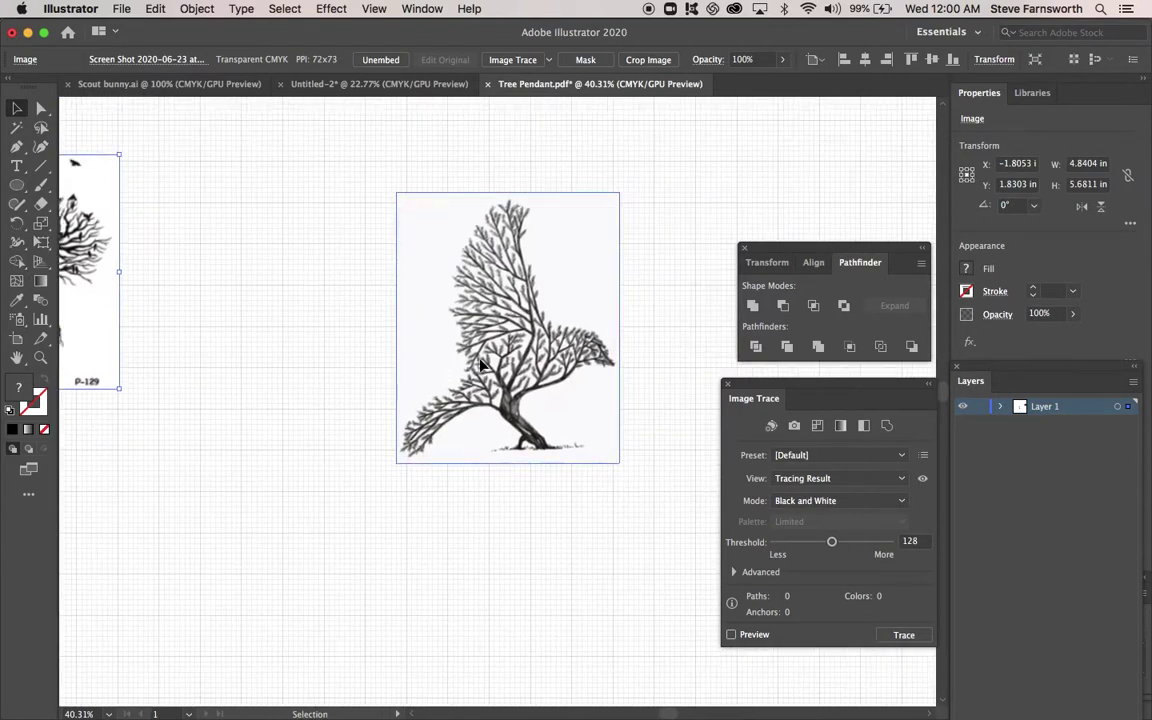
pyautogui.hscroll(3, 480, 365)
pyautogui.hscroll(3, 481, 358)
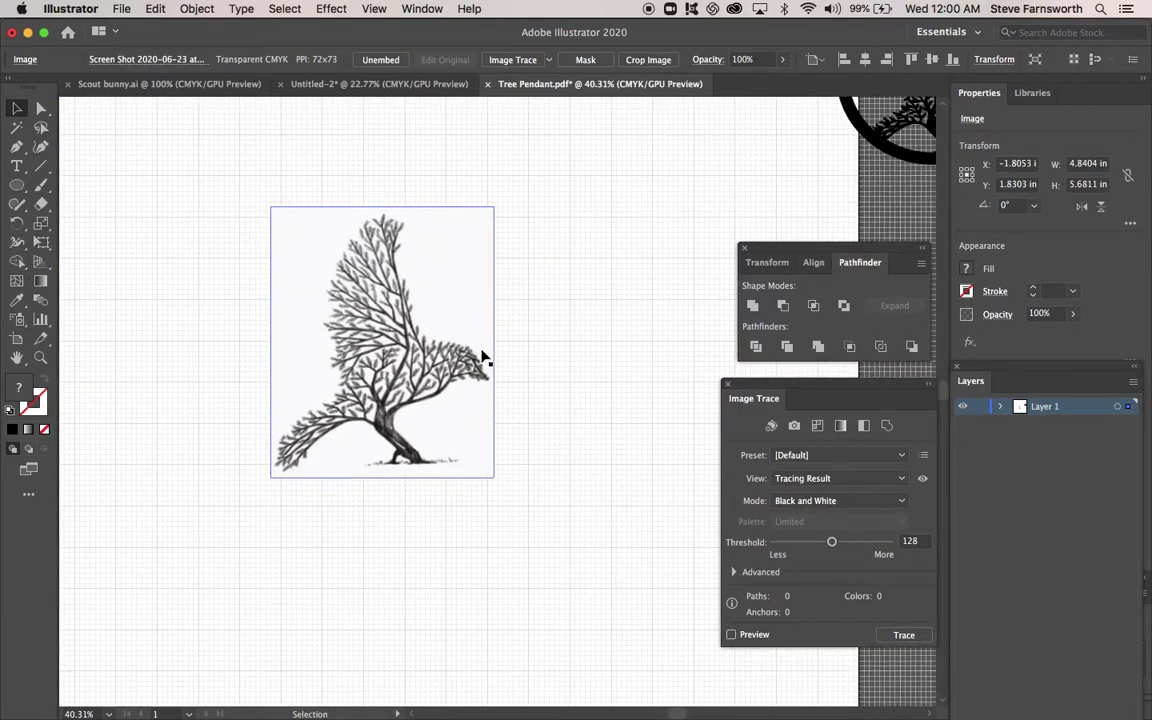
pyautogui.click(372, 318)
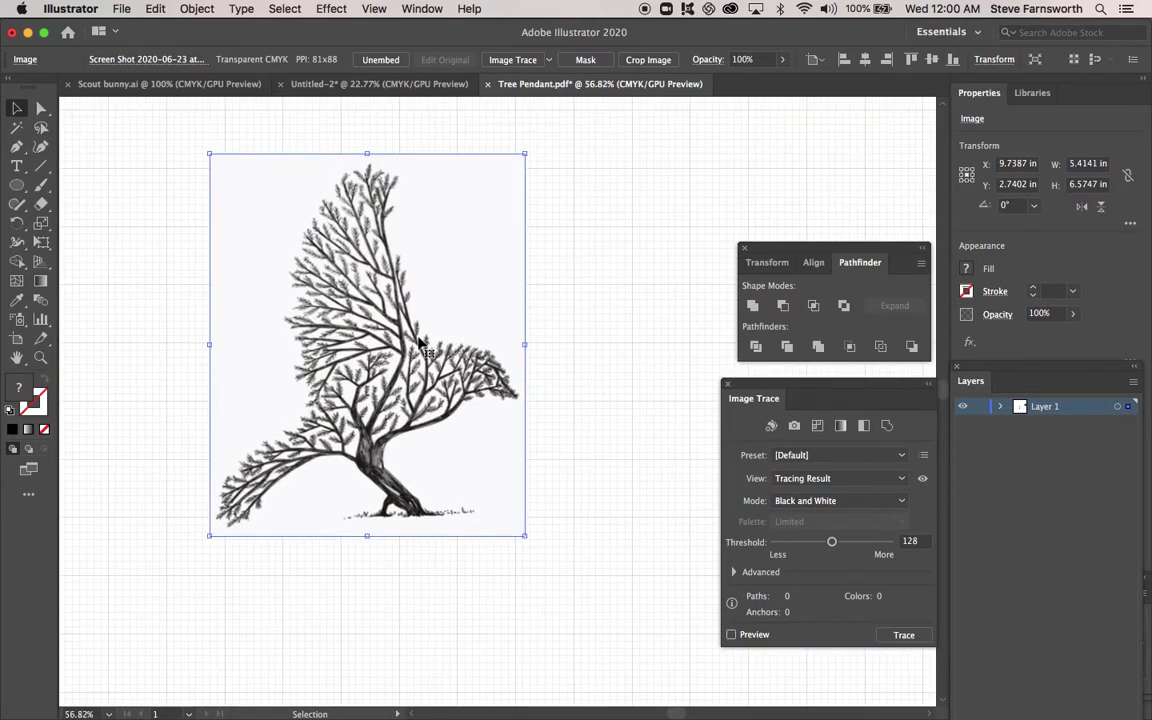
pyautogui.hscroll(-2, 420, 343)
pyautogui.scroll(1, 420, 343)
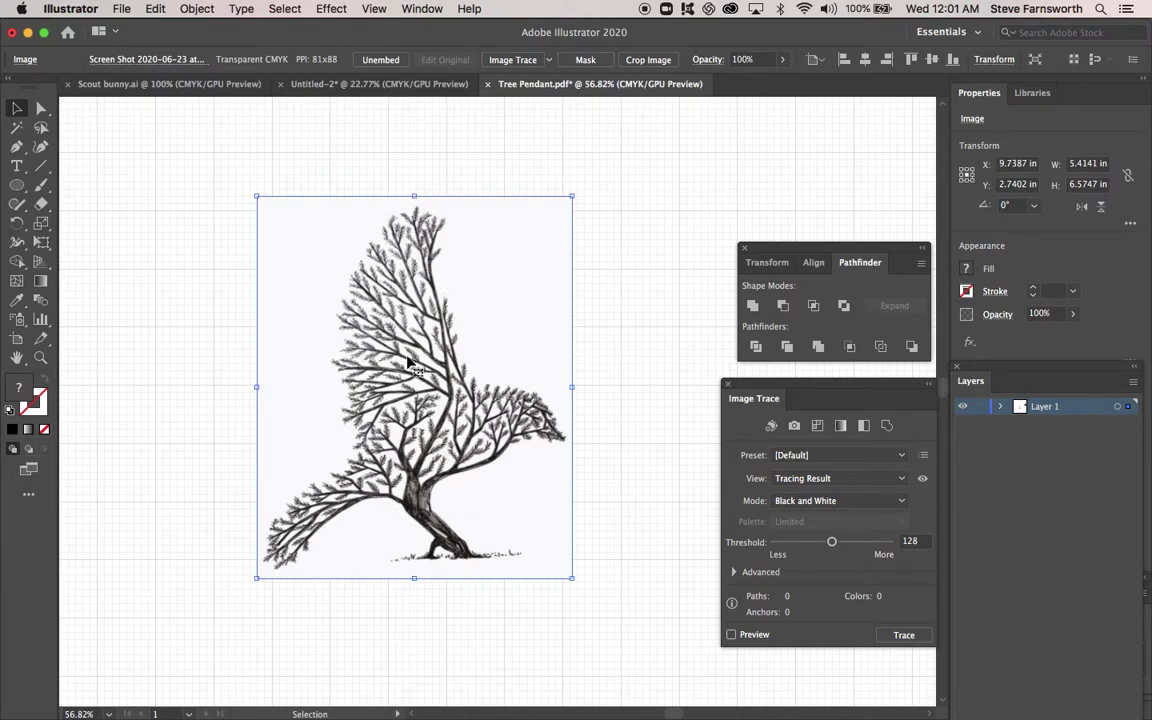
# - Zoom in to inspect the bird-tree image, then nudge it to X 9.3912 in, Y 2.838 in
pyautogui.scroll(5, 408, 365)
pyautogui.scroll(12, 408, 365)
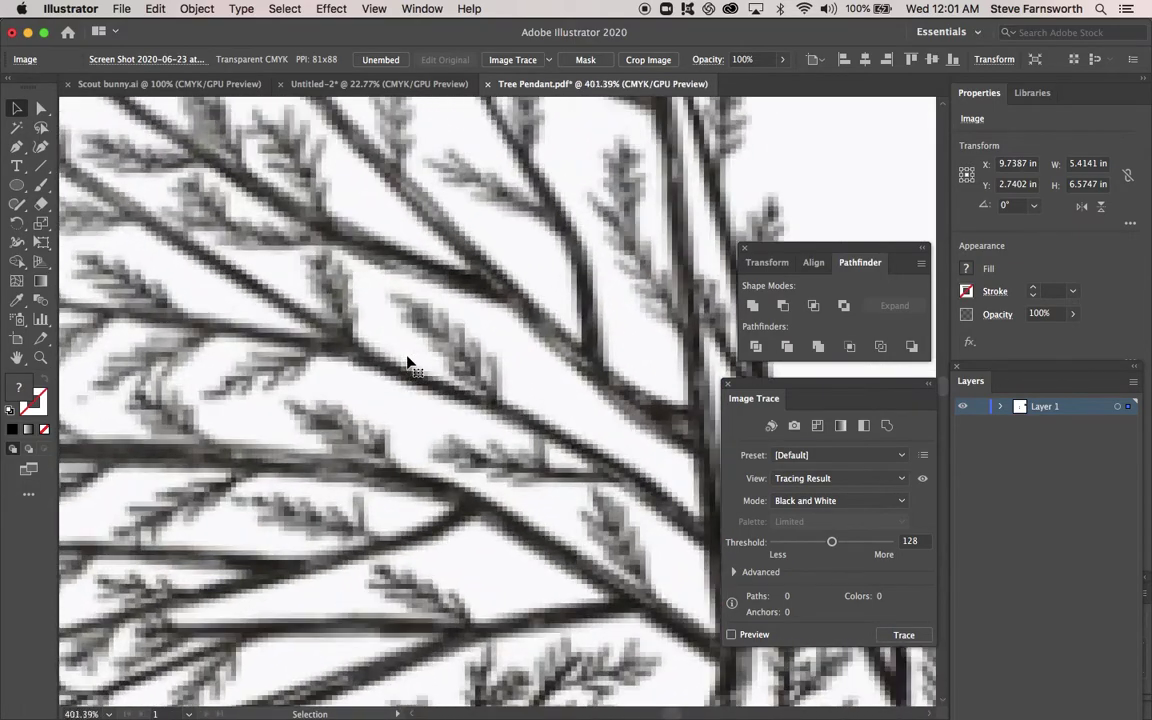
pyautogui.scroll(2, 408, 365)
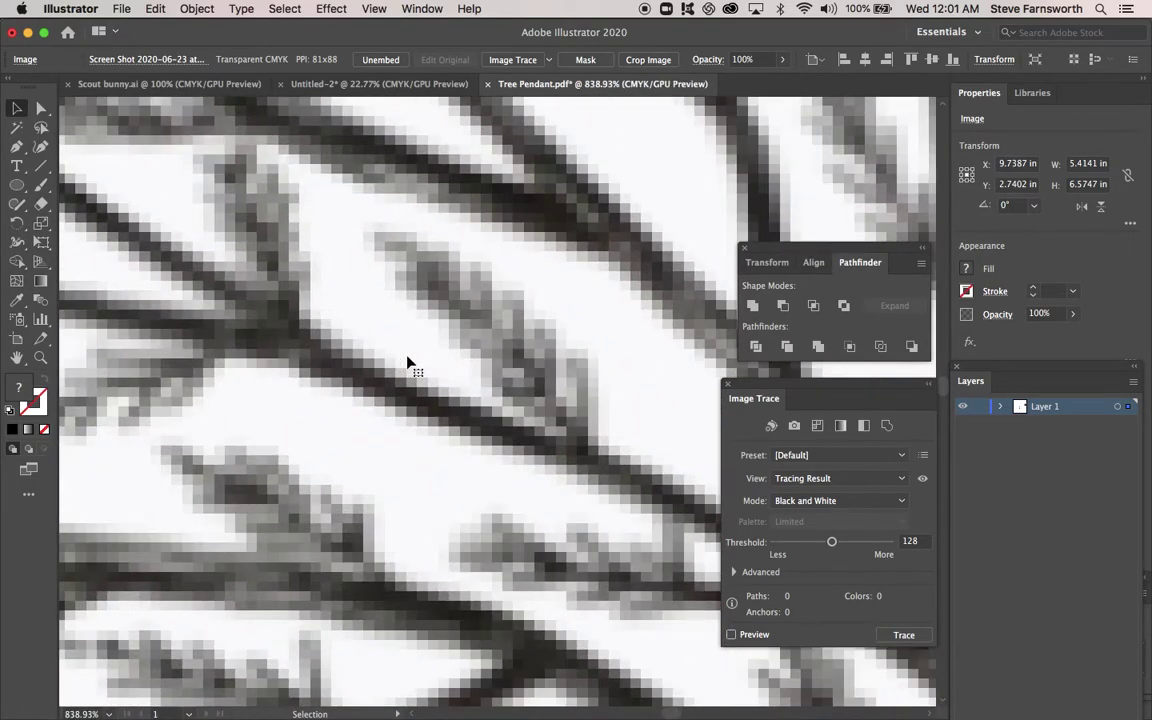
pyautogui.scroll(-14, 408, 365)
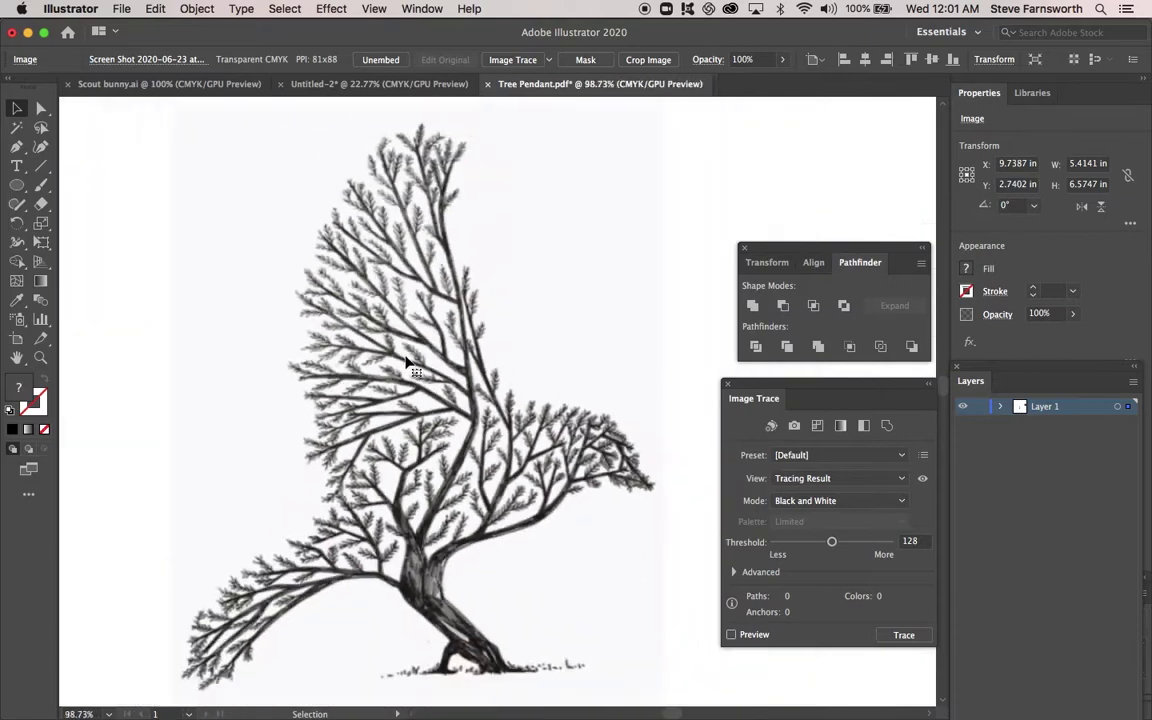
pyautogui.scroll(-2, 408, 365)
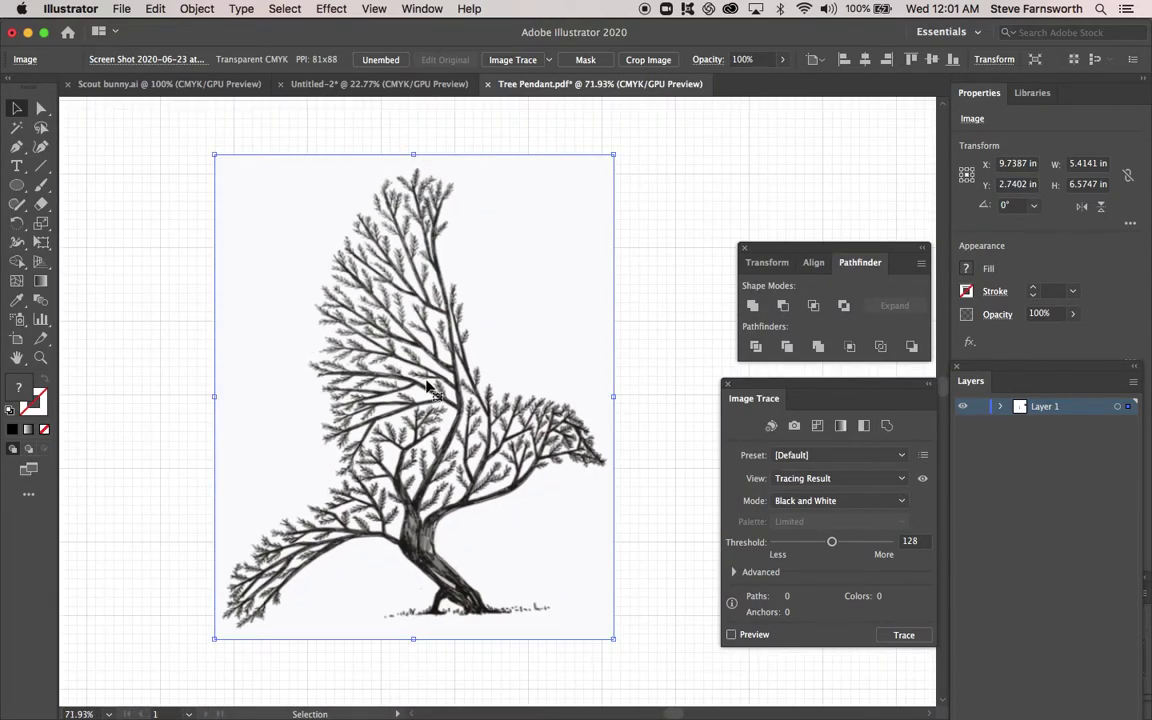
pyautogui.moveTo(427, 383); pyautogui.dragTo(401, 390)
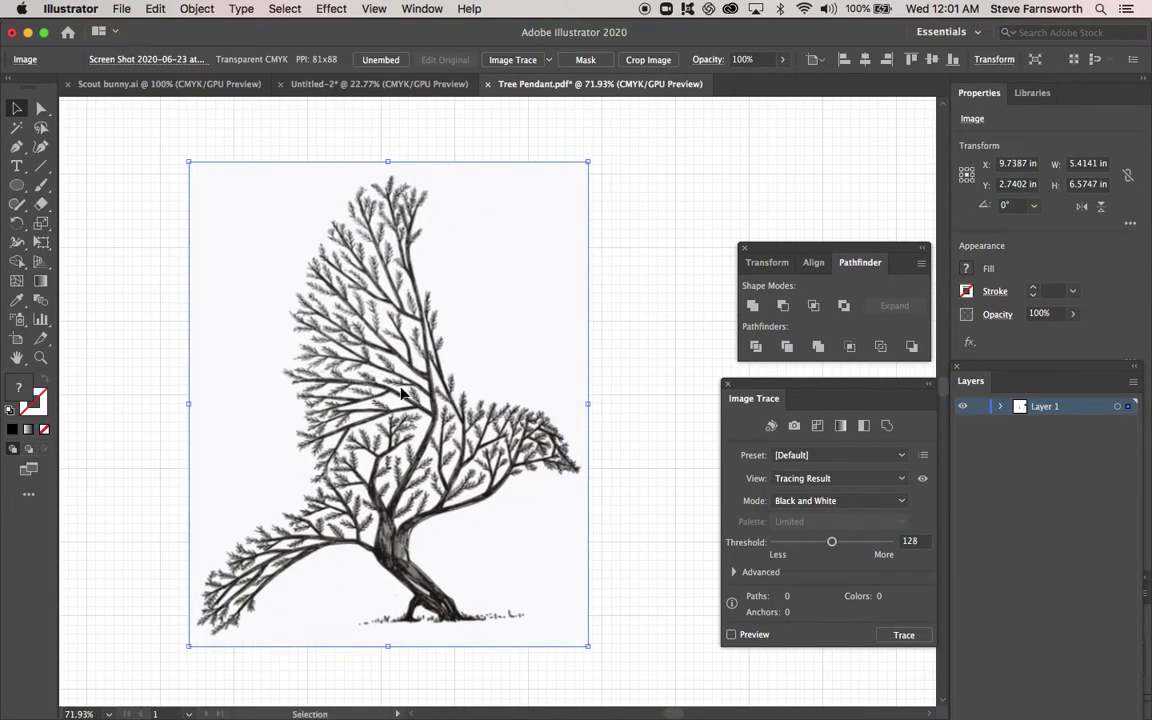
pyautogui.scroll(-1, 332, 400)
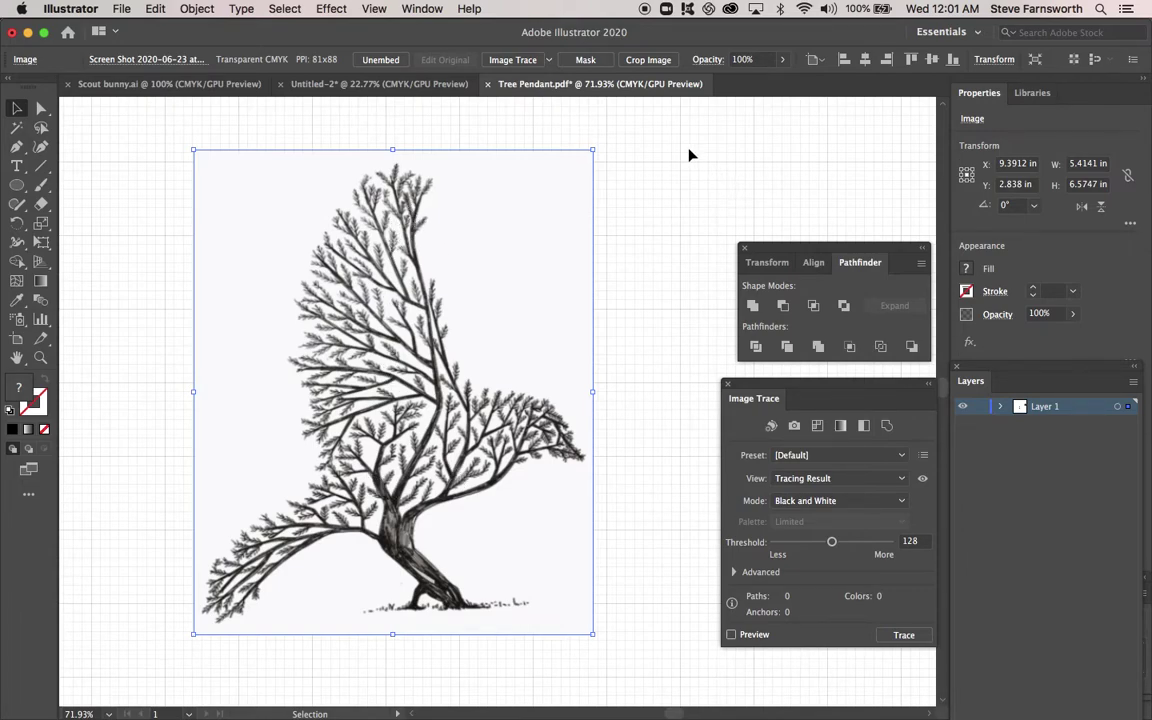
# - Trace the bird-tree image as black-and-white vector art and move the Pathfinder and Image Trace panels up
pyautogui.click(903, 637)
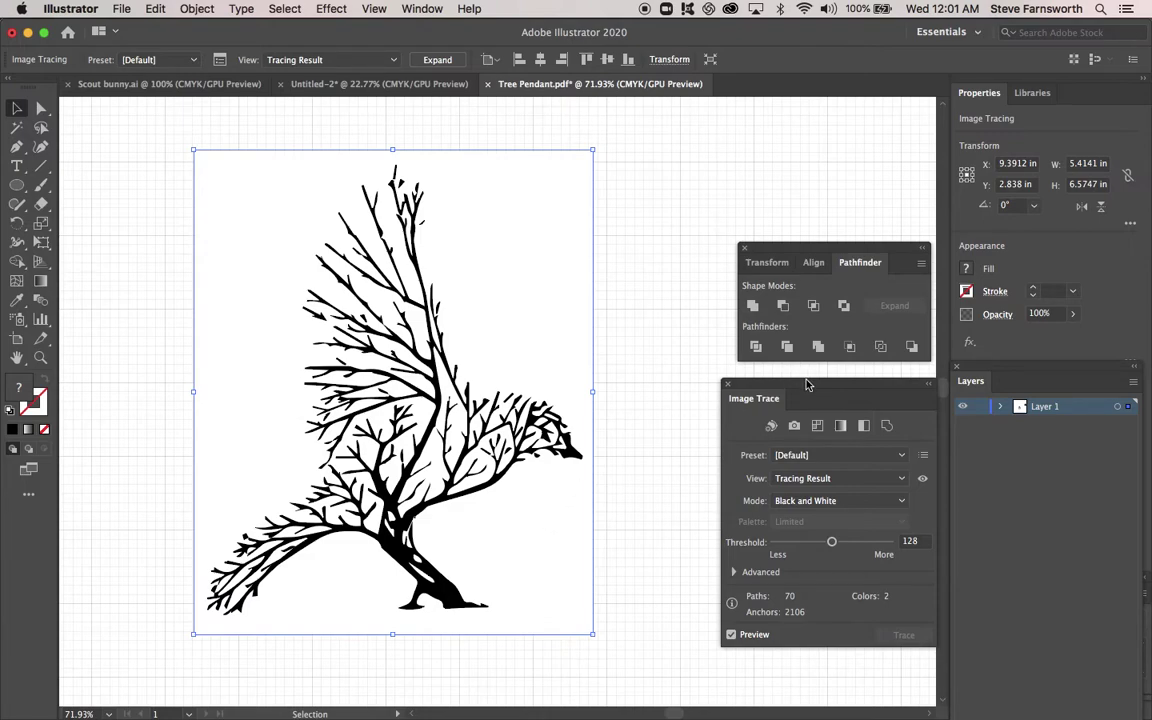
pyautogui.moveTo(806, 250); pyautogui.dragTo(799, 112)
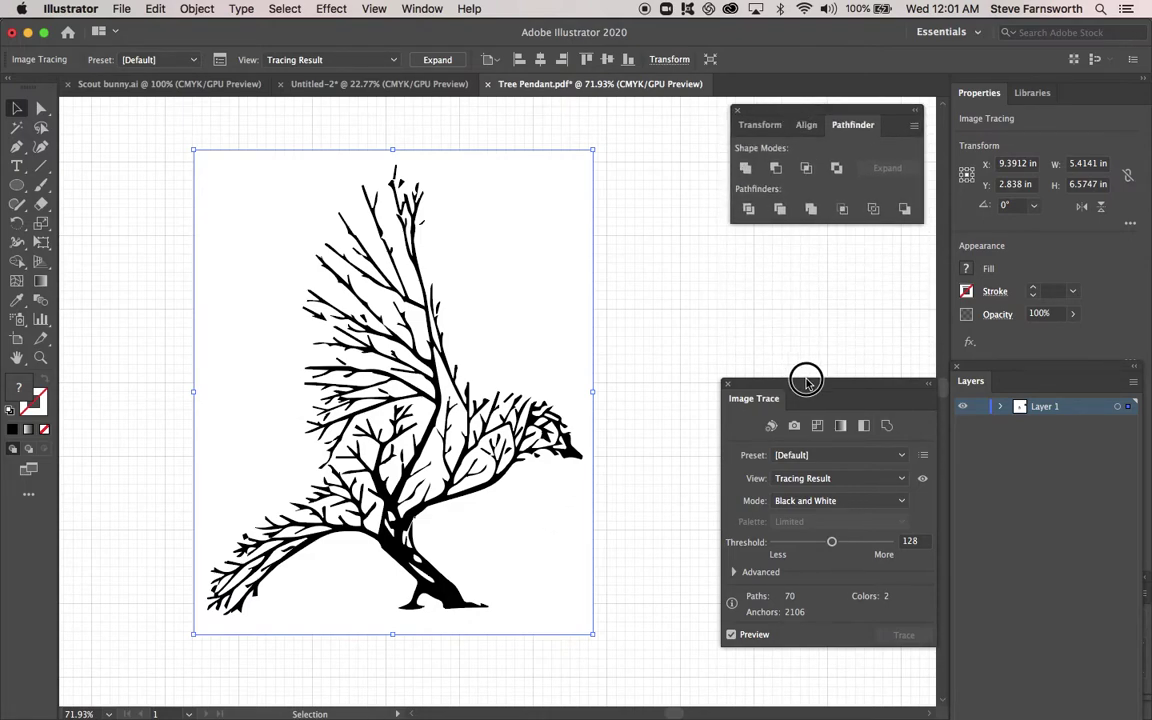
pyautogui.moveTo(807, 381); pyautogui.dragTo(735, 252)
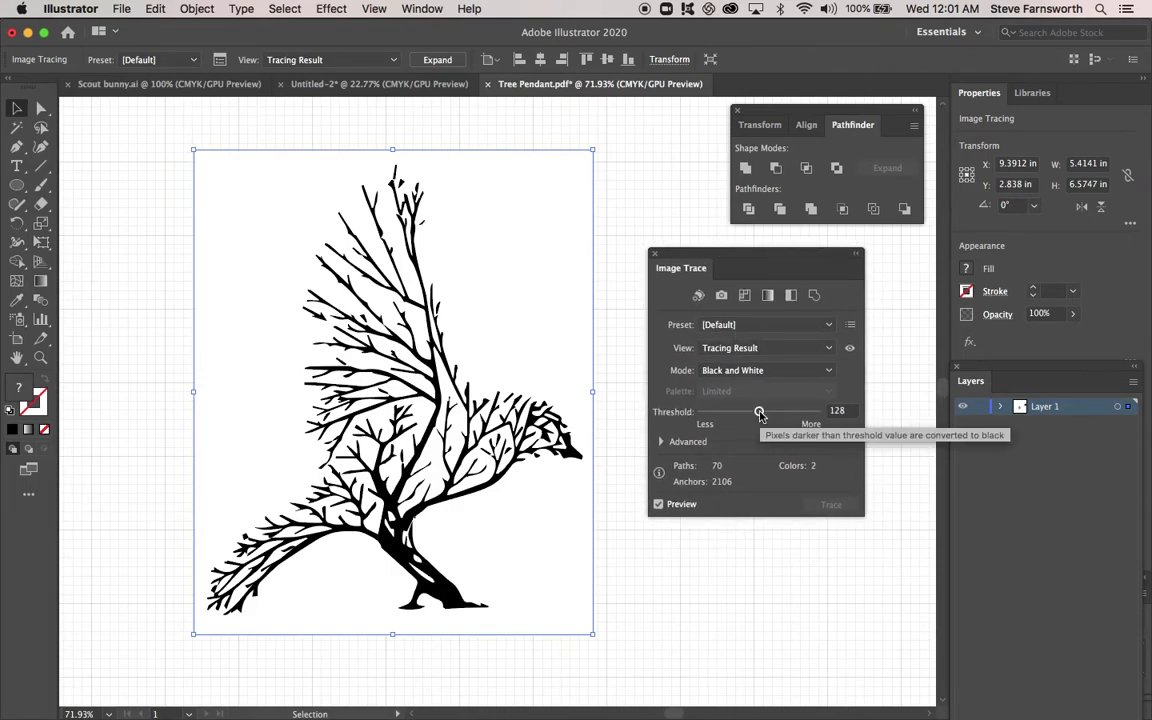
# - Try trace thresholds from 150 up to 251, settling near 229 for detailed, unclumped branches
pyautogui.moveTo(760, 415); pyautogui.dragTo(793, 418)
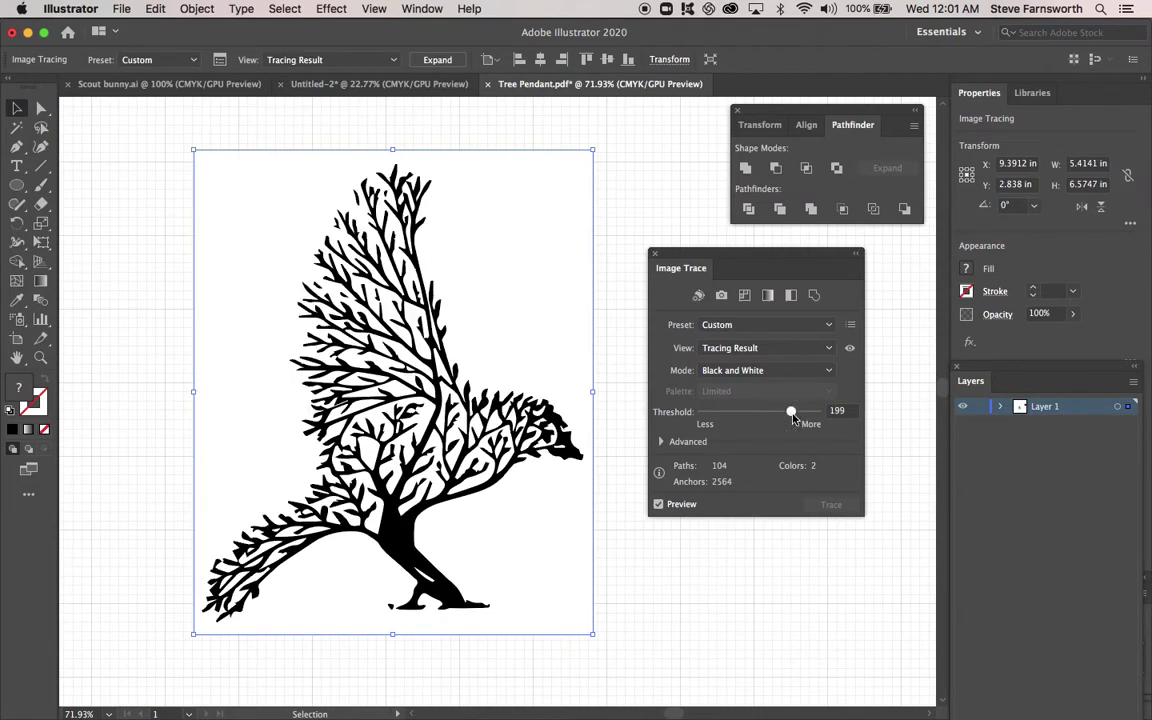
pyautogui.click(792, 416)
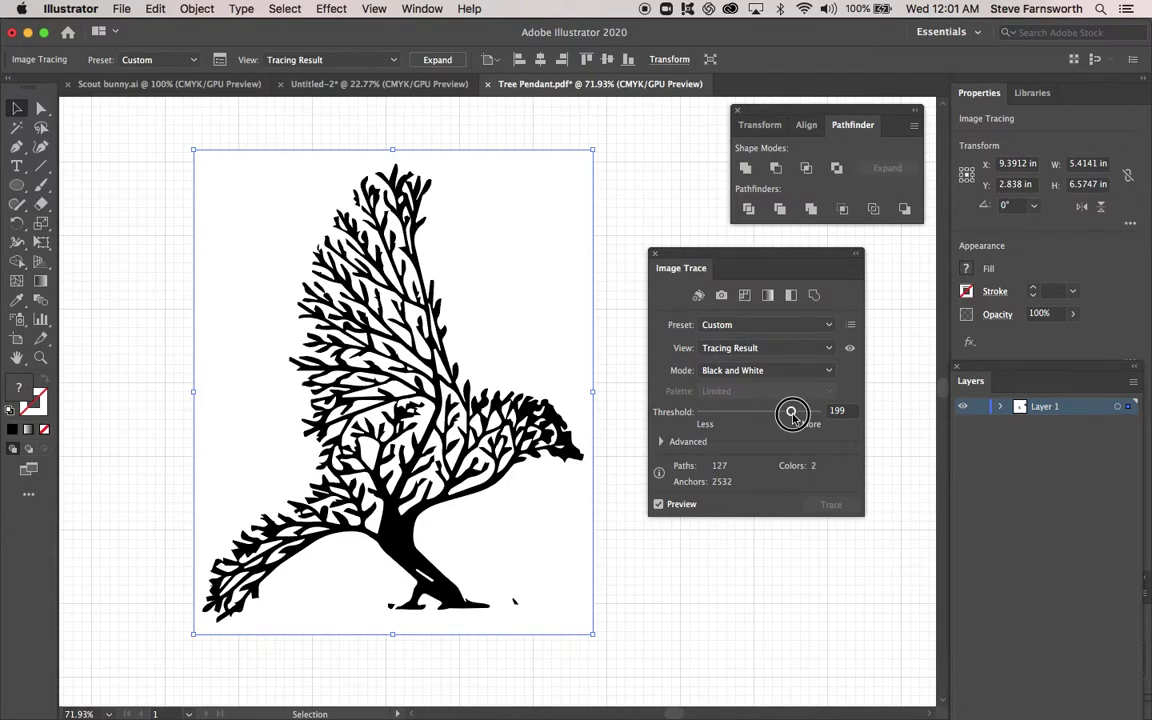
pyautogui.moveTo(793, 418); pyautogui.dragTo(797, 420)
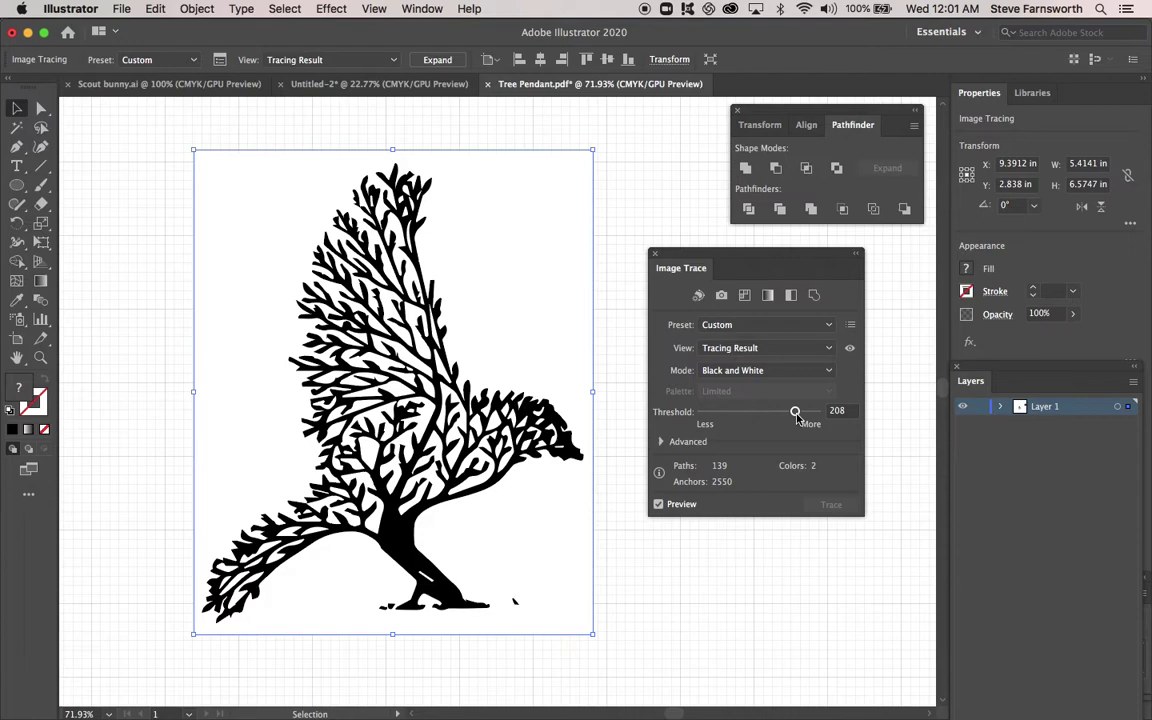
pyautogui.click(796, 416)
pyautogui.moveTo(797, 416); pyautogui.dragTo(816, 418)
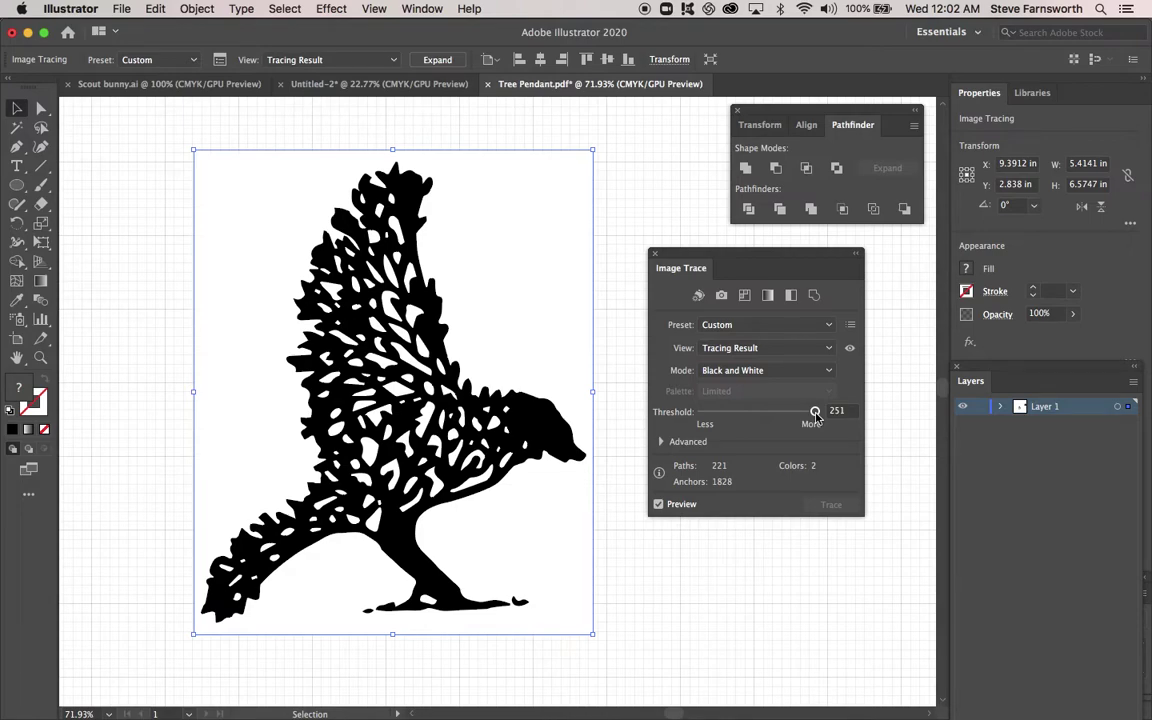
pyautogui.moveTo(816, 416); pyautogui.dragTo(808, 412)
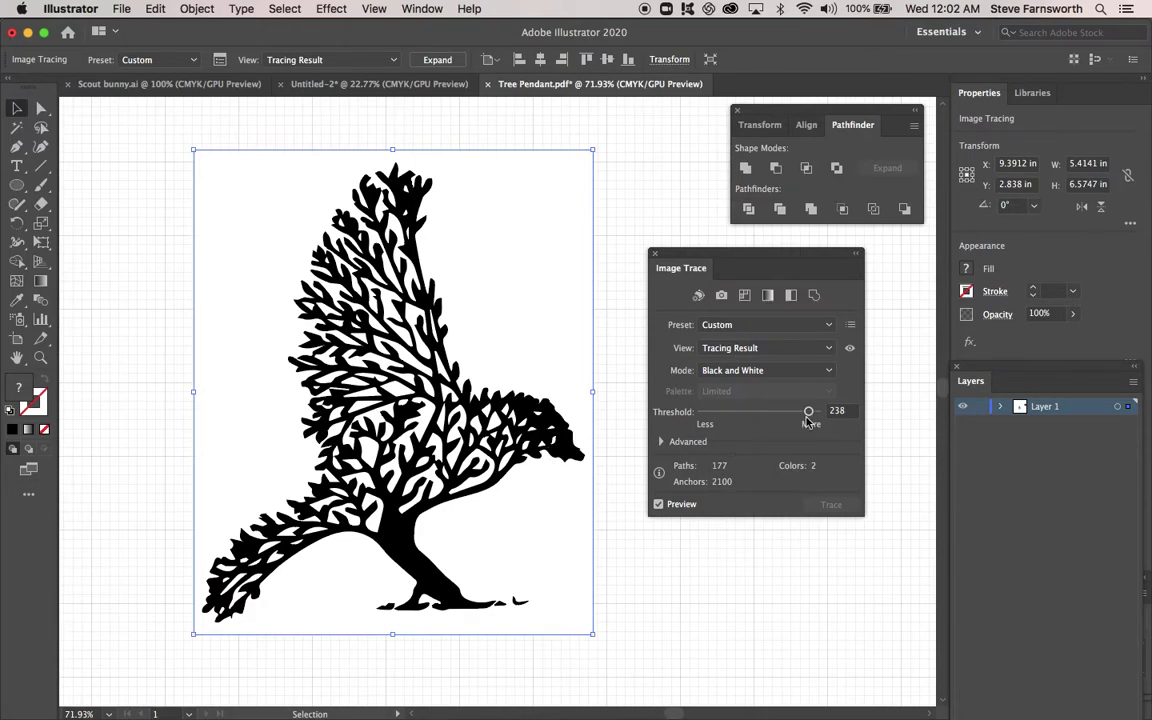
pyautogui.moveTo(811, 411); pyautogui.dragTo(804, 420)
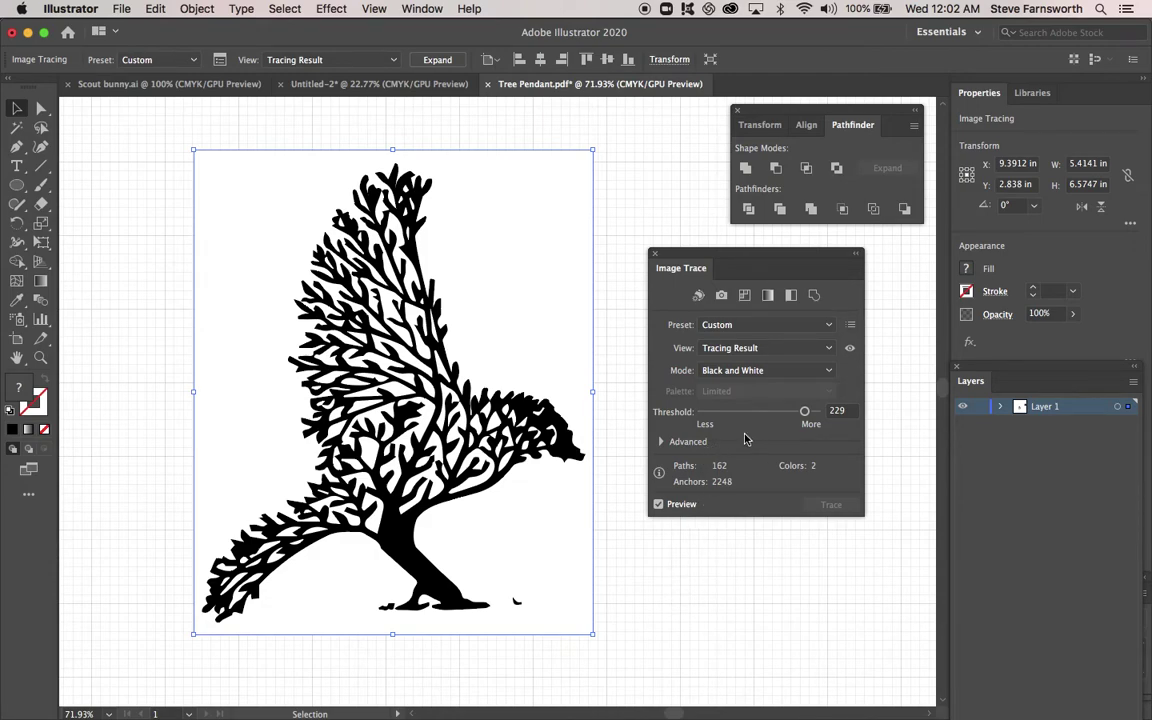
# - Expand the advanced trace settings and turn on Ignore White, comparing with it off
pyautogui.click(660, 442)
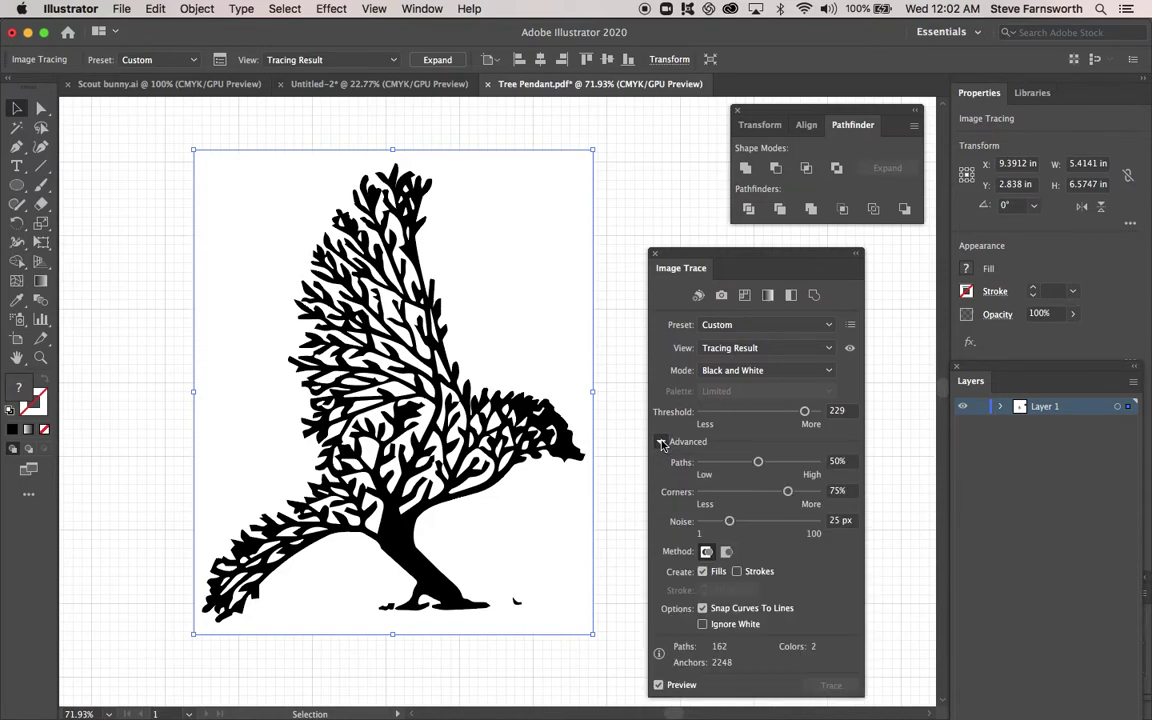
pyautogui.click(703, 624)
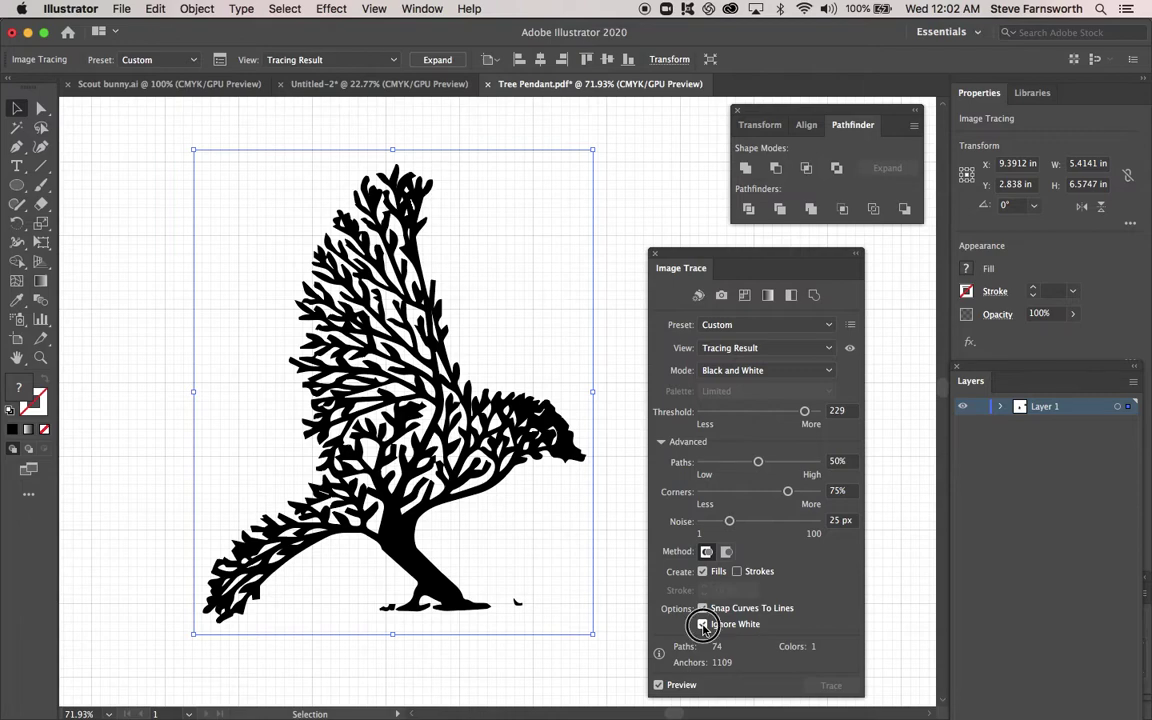
pyautogui.click(703, 624)
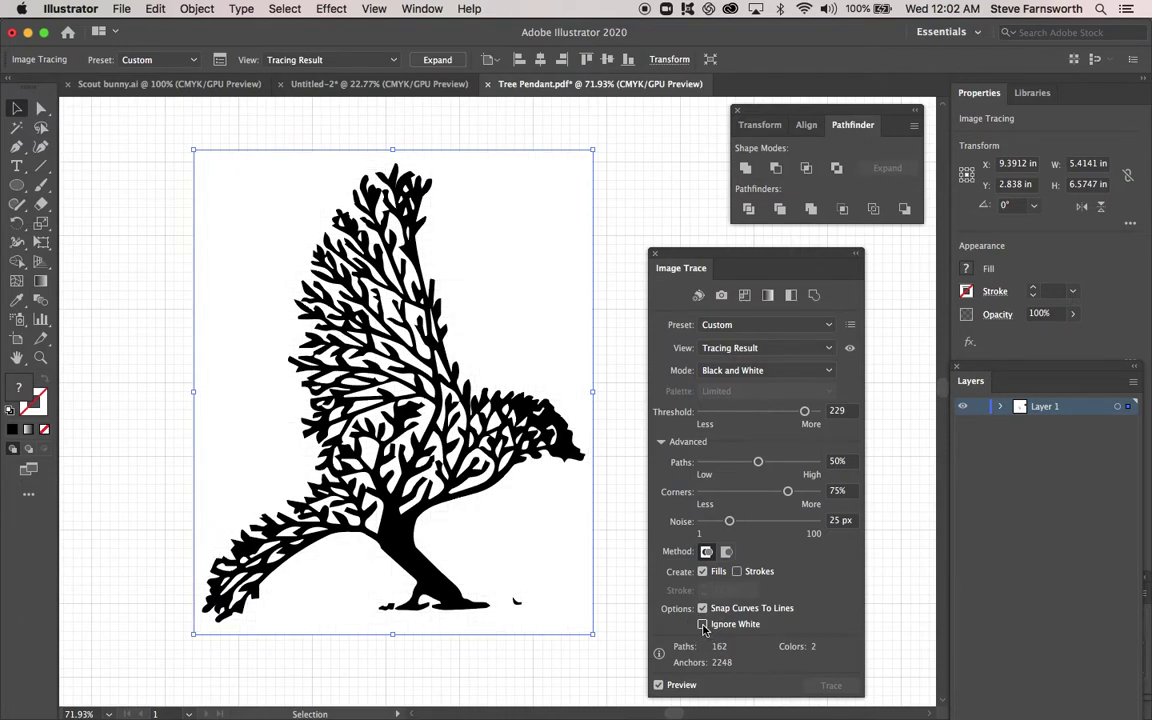
pyautogui.click(703, 624)
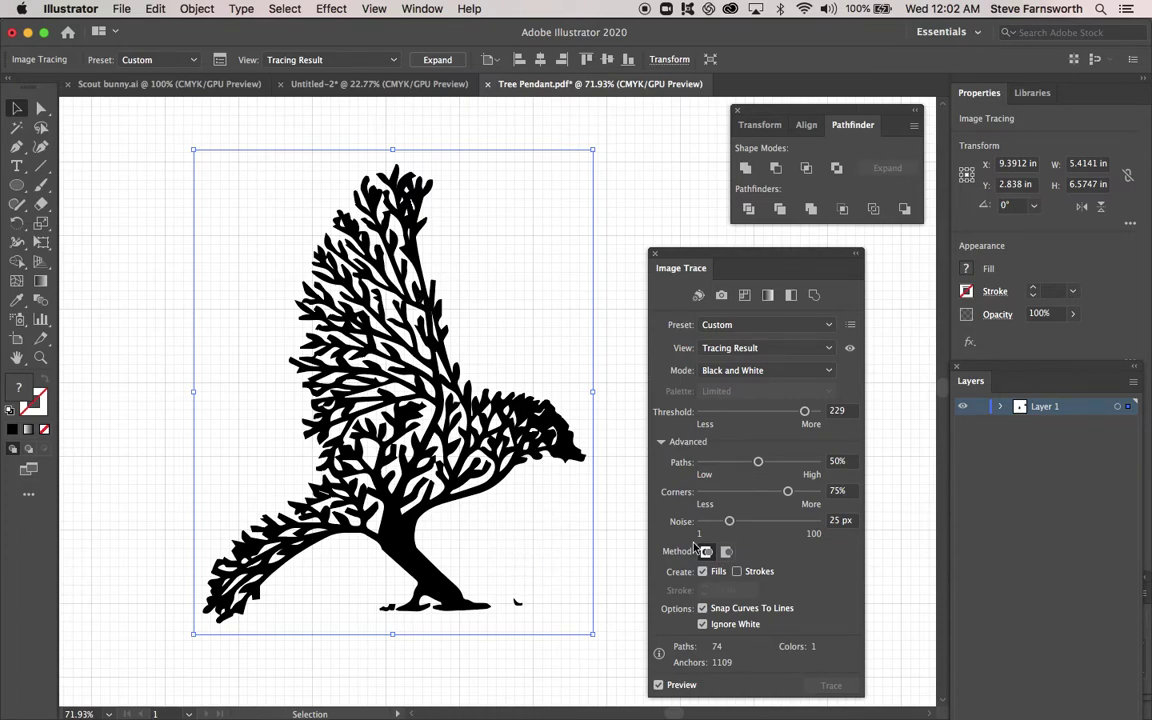
# - Fine-tune the trace threshold to 219 and move the Image Trace panel away from the artwork
pyautogui.click(805, 412)
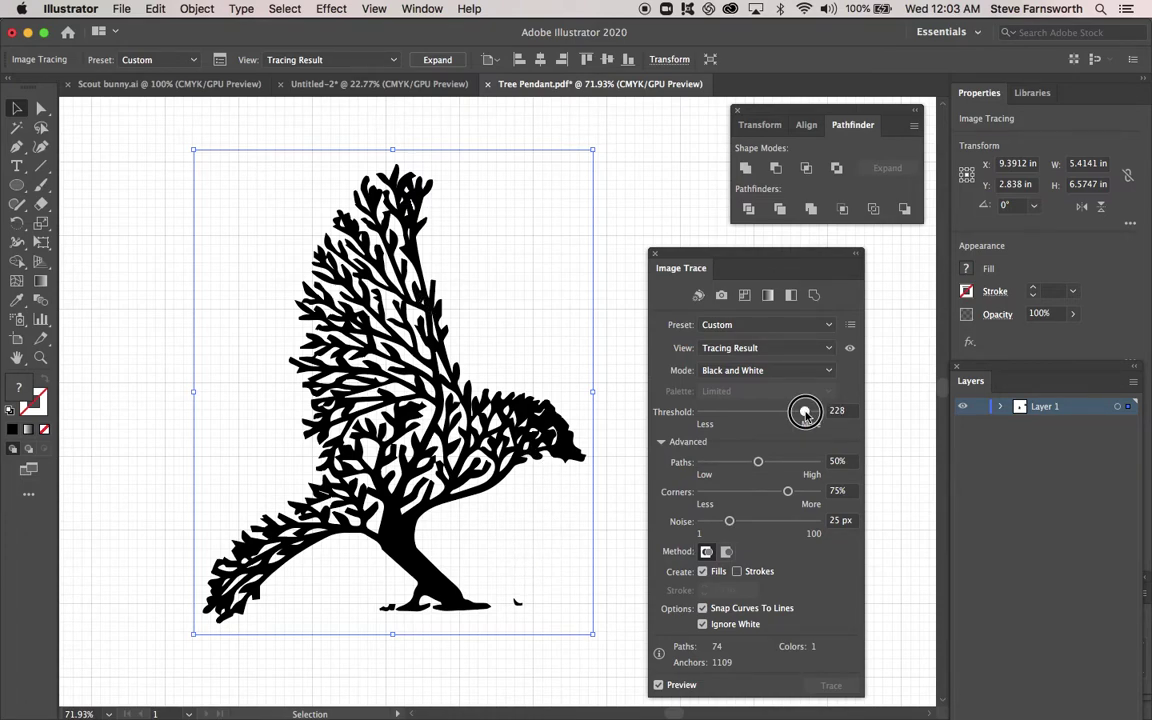
pyautogui.moveTo(805, 412); pyautogui.dragTo(795, 415)
pyautogui.click(798, 413)
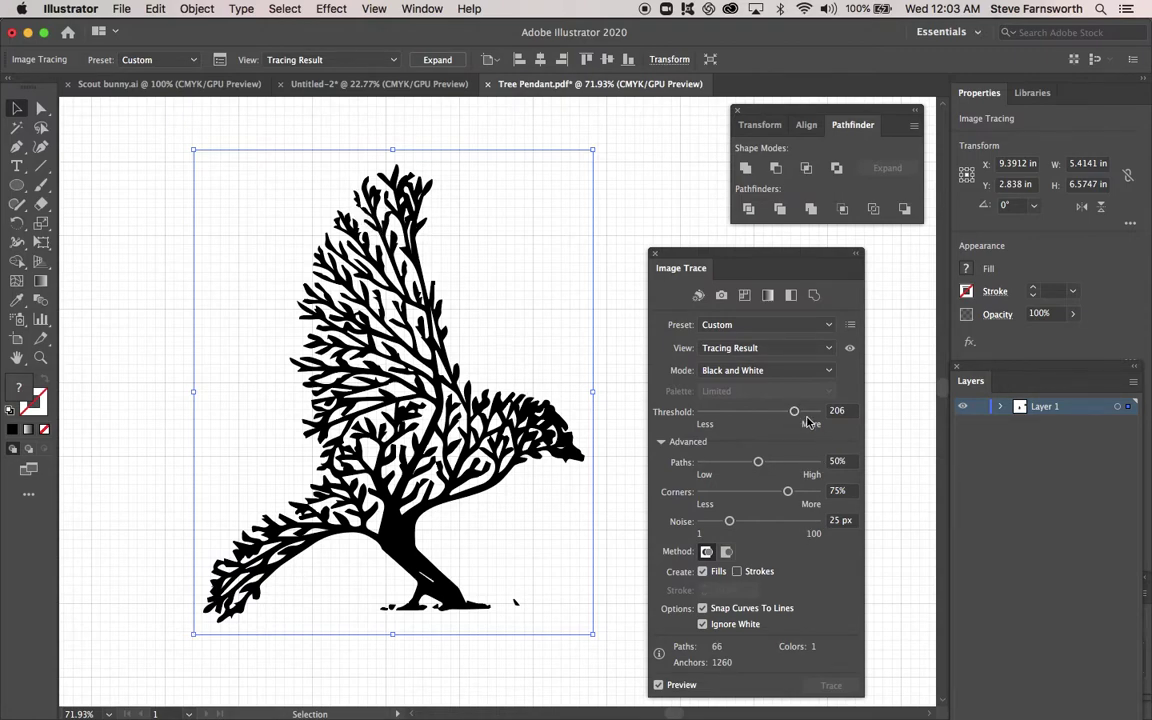
pyautogui.moveTo(794, 411); pyautogui.dragTo(802, 413)
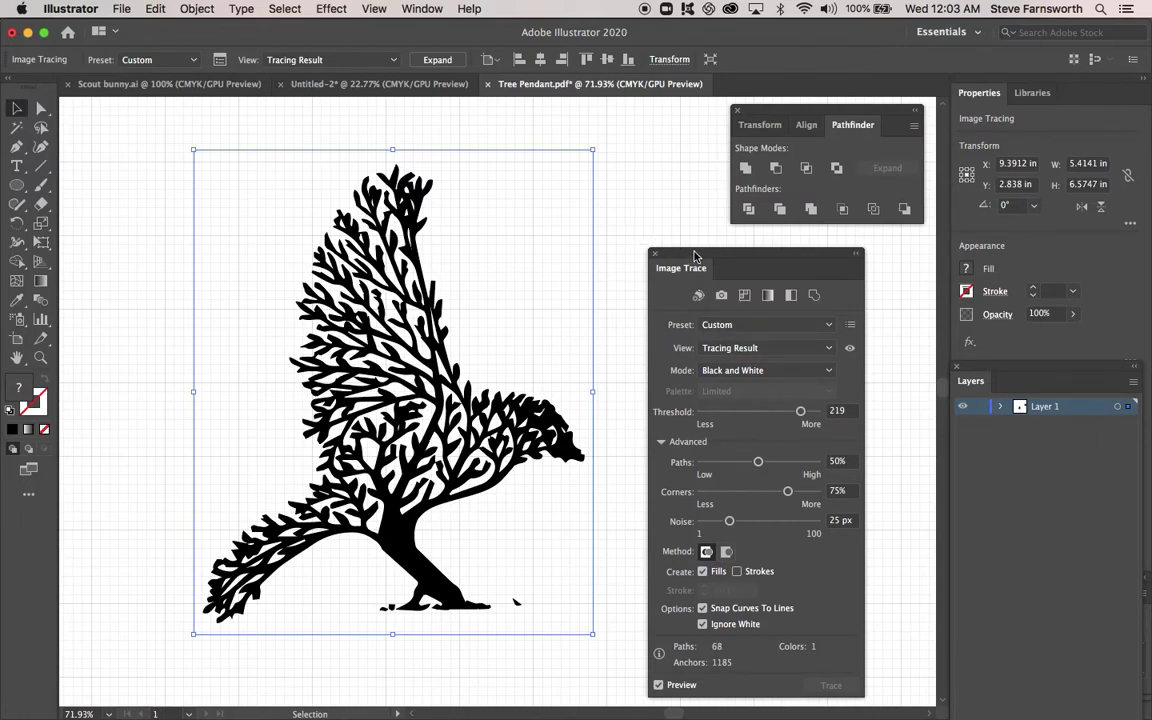
pyautogui.moveTo(695, 257); pyautogui.dragTo(762, 244)
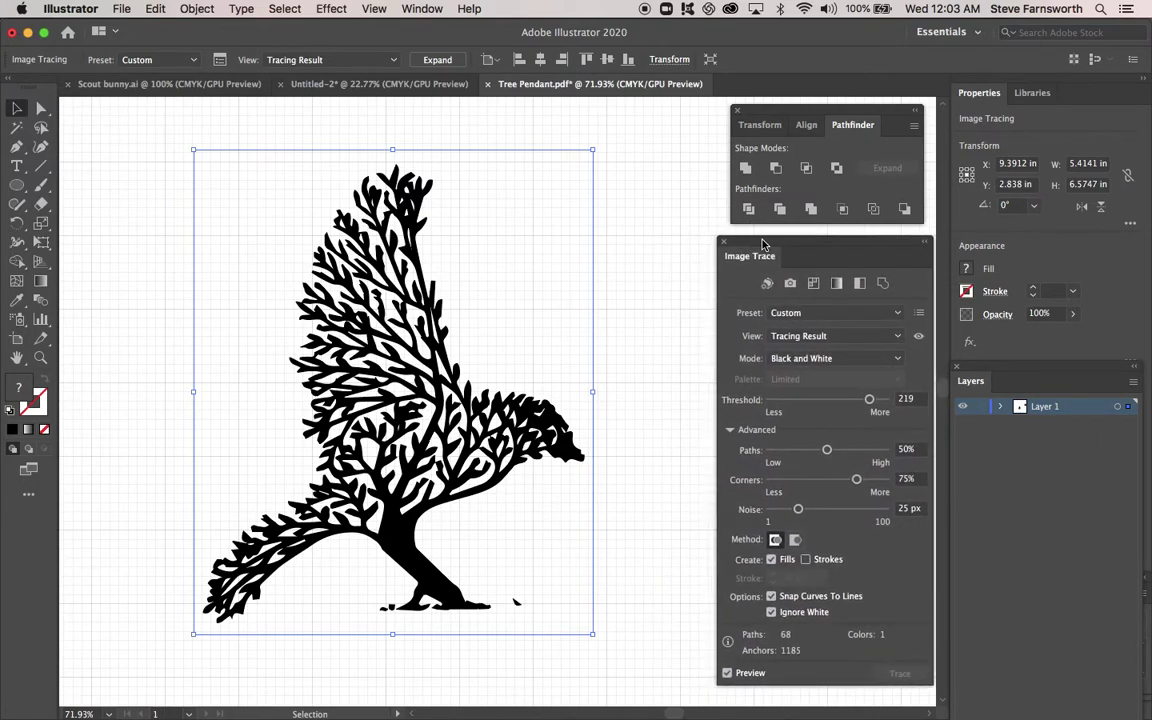
# - Expand the tracing into paths, then reshape an upper-wing branch by moving one of its anchors
pyautogui.click(437, 61)
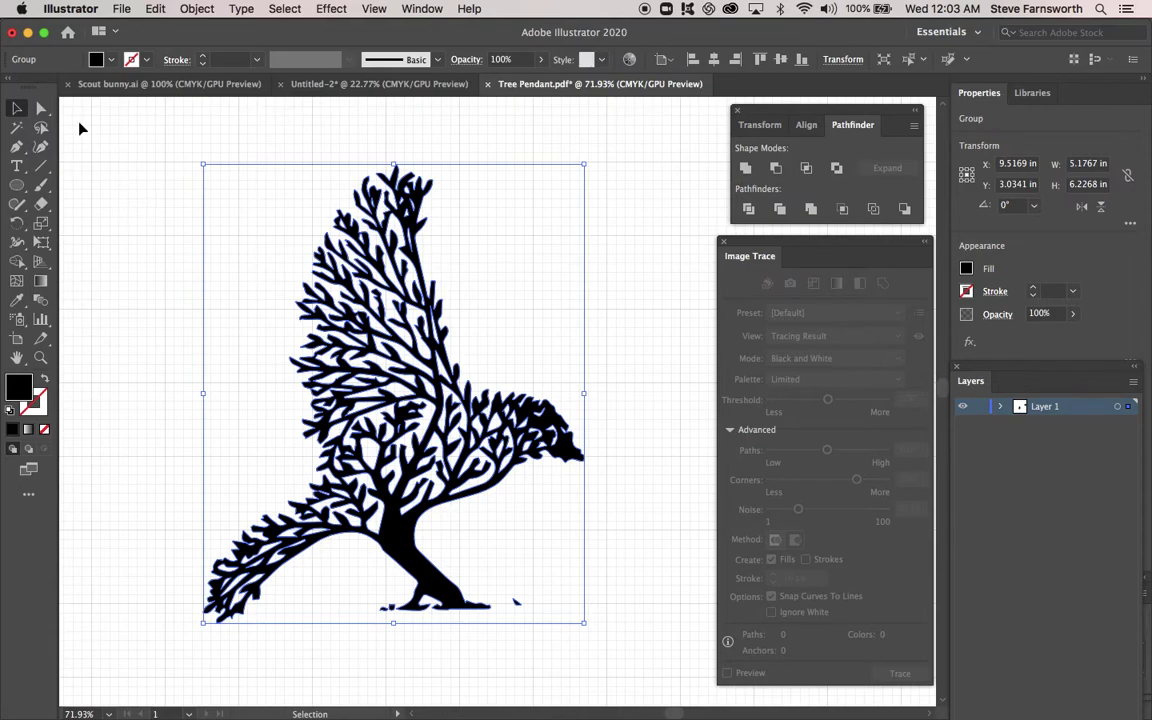
pyautogui.click(41, 108)
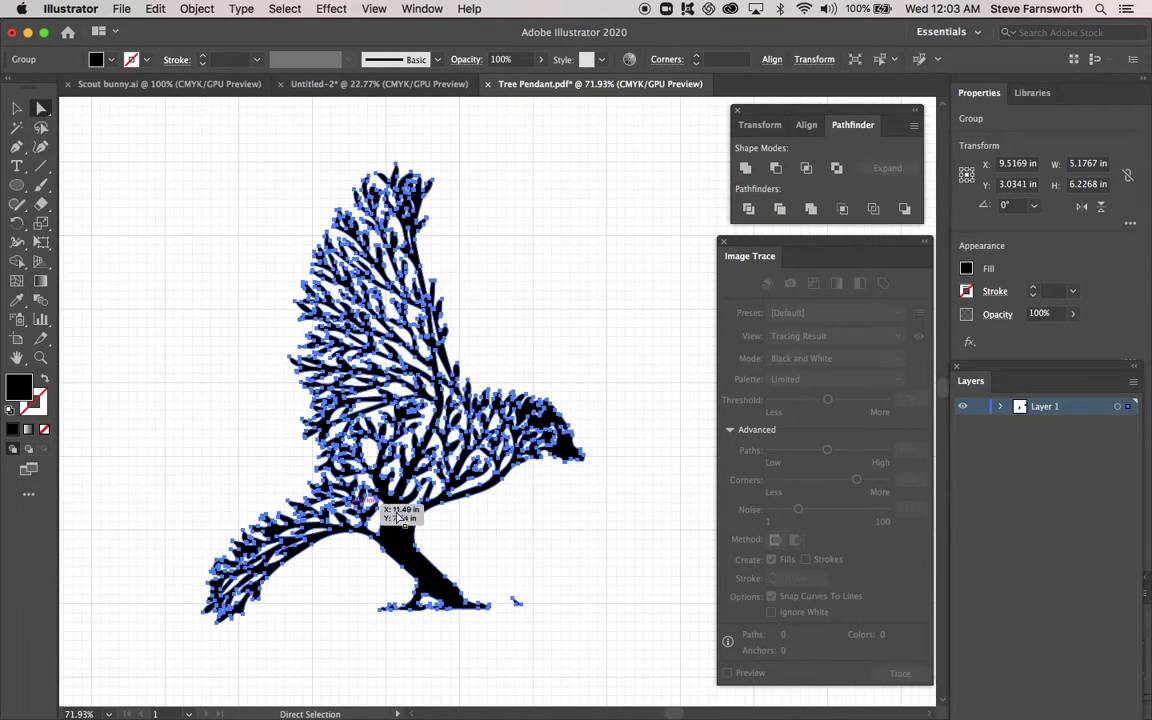
pyautogui.scroll(8, 380, 385)
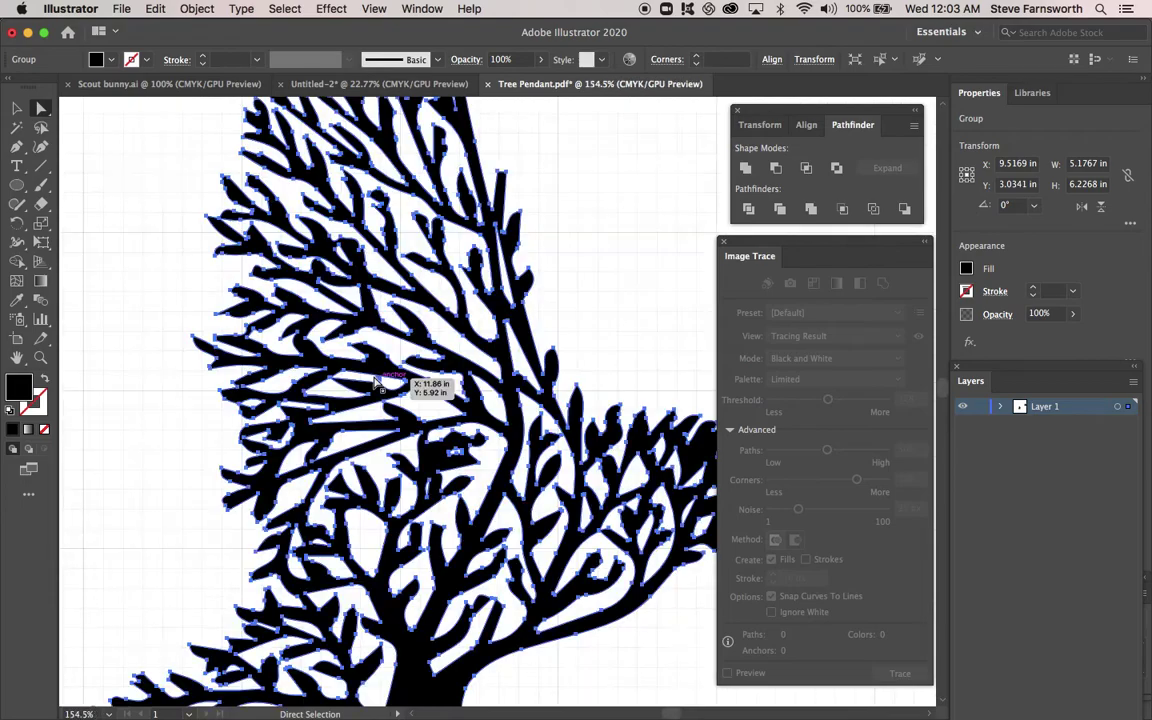
pyautogui.scroll(1, 378, 385)
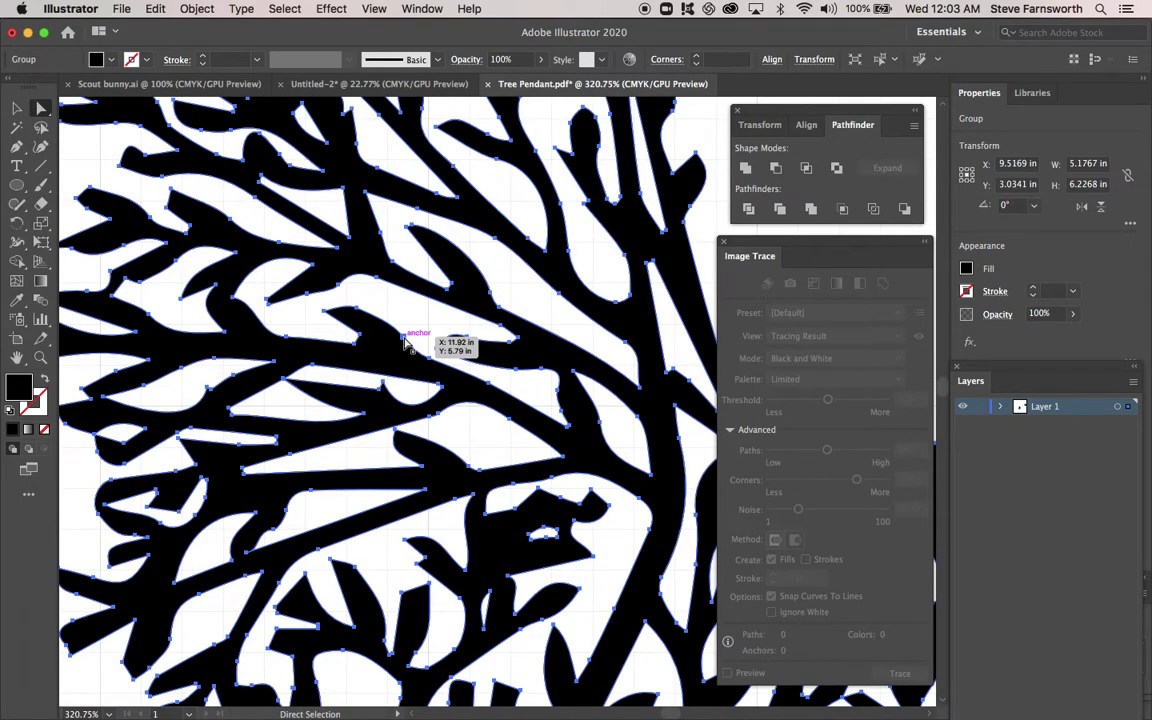
pyautogui.moveTo(405, 342); pyautogui.dragTo(418, 320)
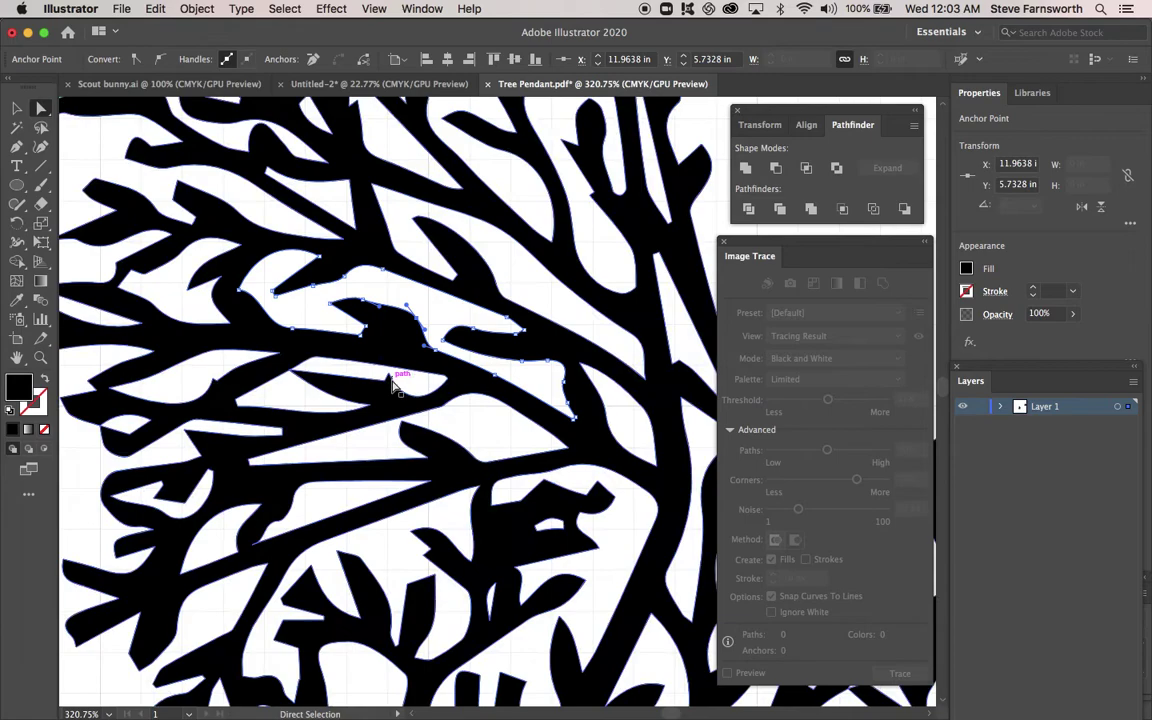
pyautogui.hscroll(3, 424, 404)
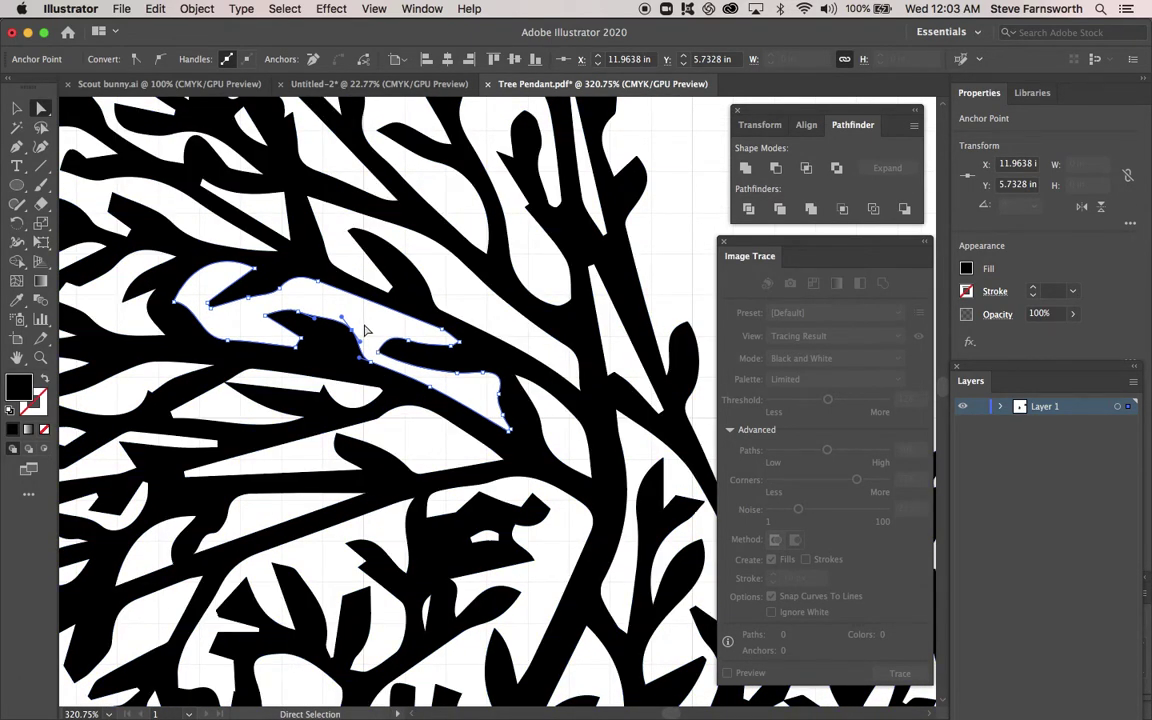
pyautogui.press('super+z')
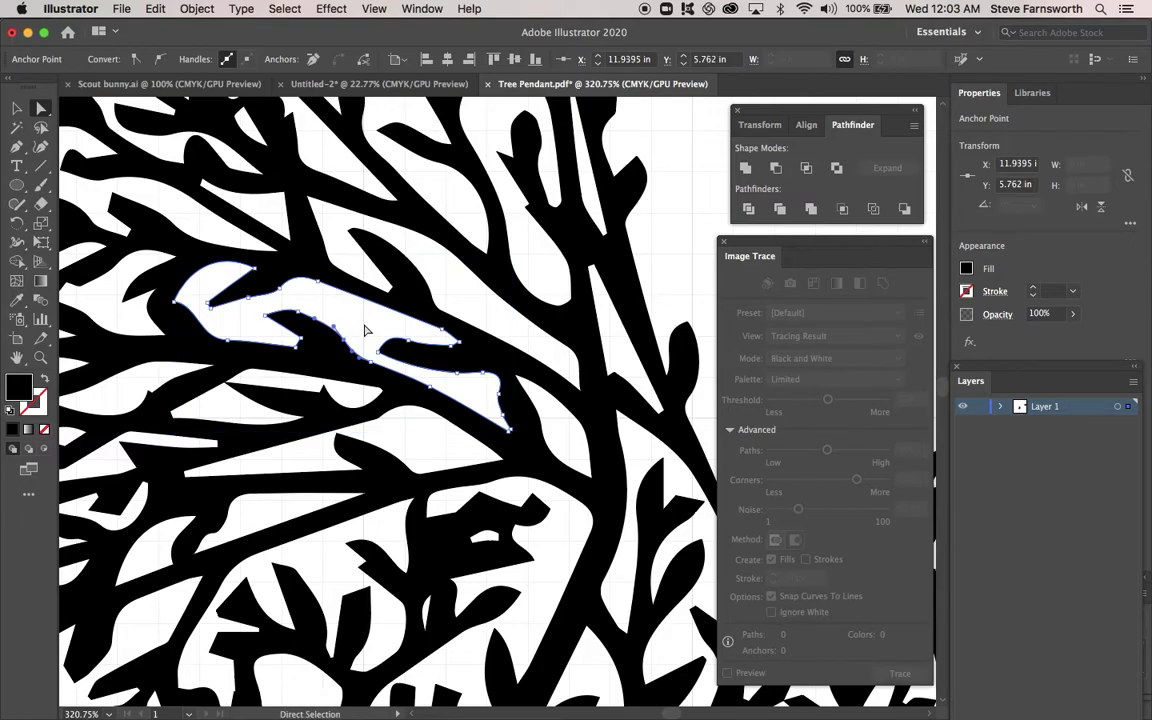
# - Scroll down and marquee-select the stray pieces beside the trunk base
pyautogui.scroll(-6, 365, 330)
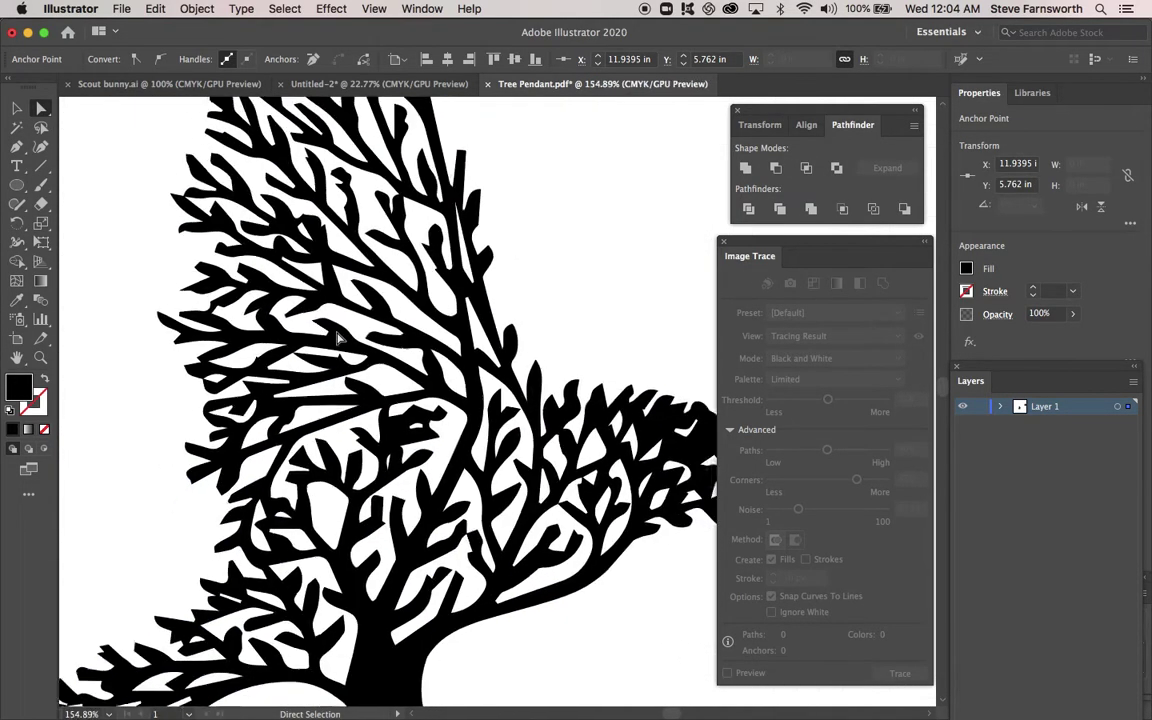
pyautogui.scroll(-4, 338, 337)
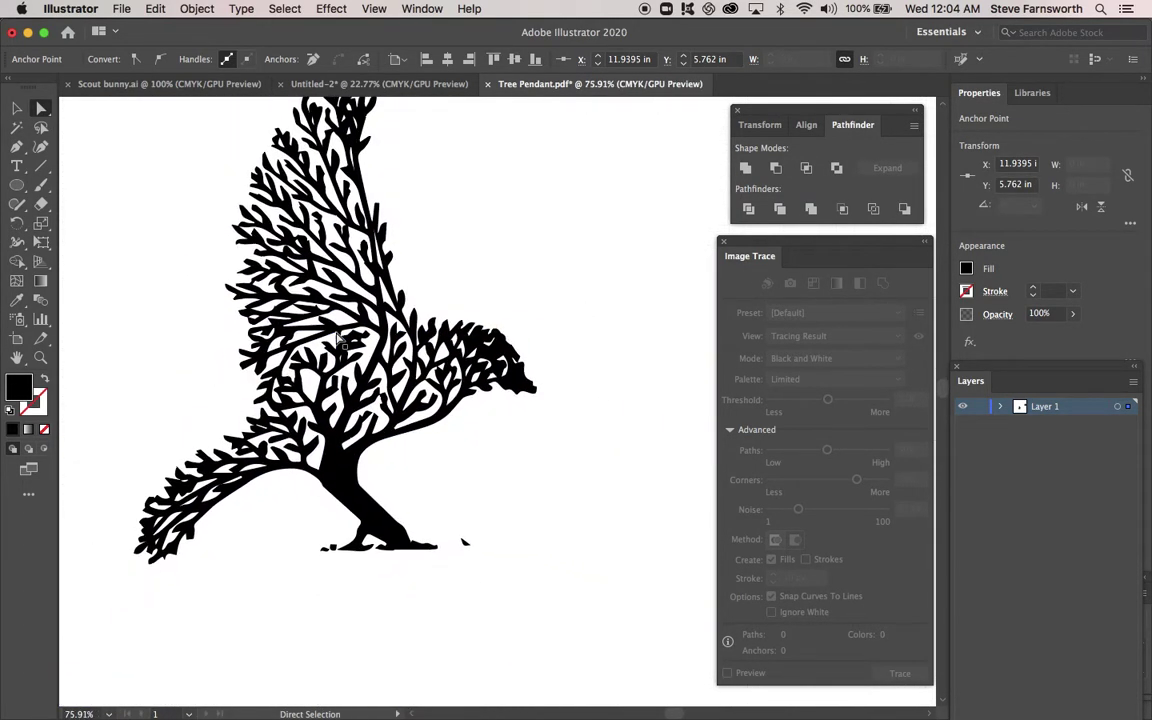
pyautogui.scroll(-2, 336, 336)
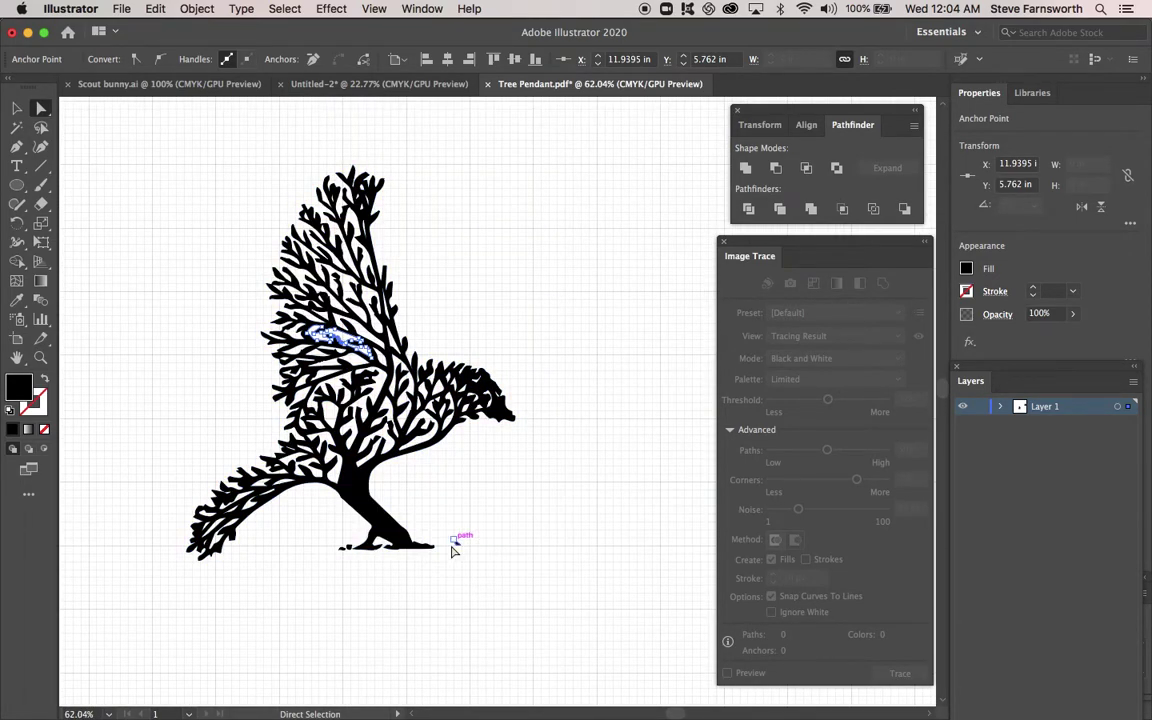
pyautogui.moveTo(463, 543); pyautogui.dragTo(333, 556)
pyautogui.scroll(-3, 448, 530)
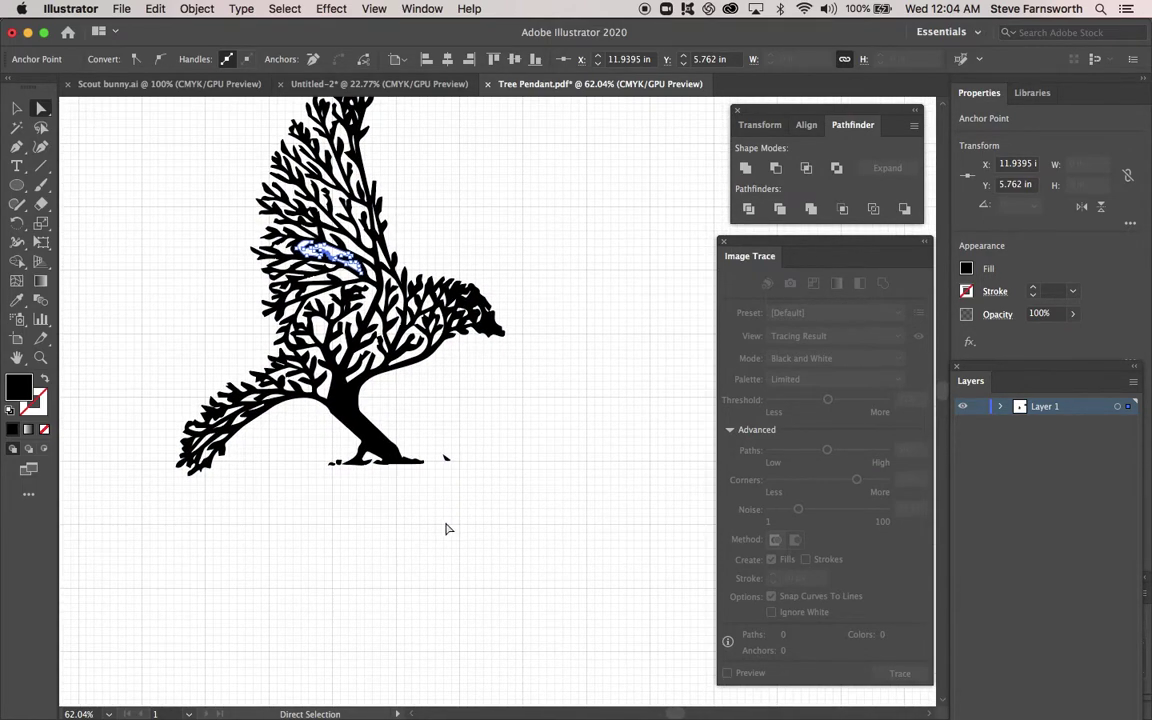
pyautogui.scroll(4, 386, 480)
# - Clear the selection and set the Eraser tool size to 22 pt
pyautogui.click(430, 500)
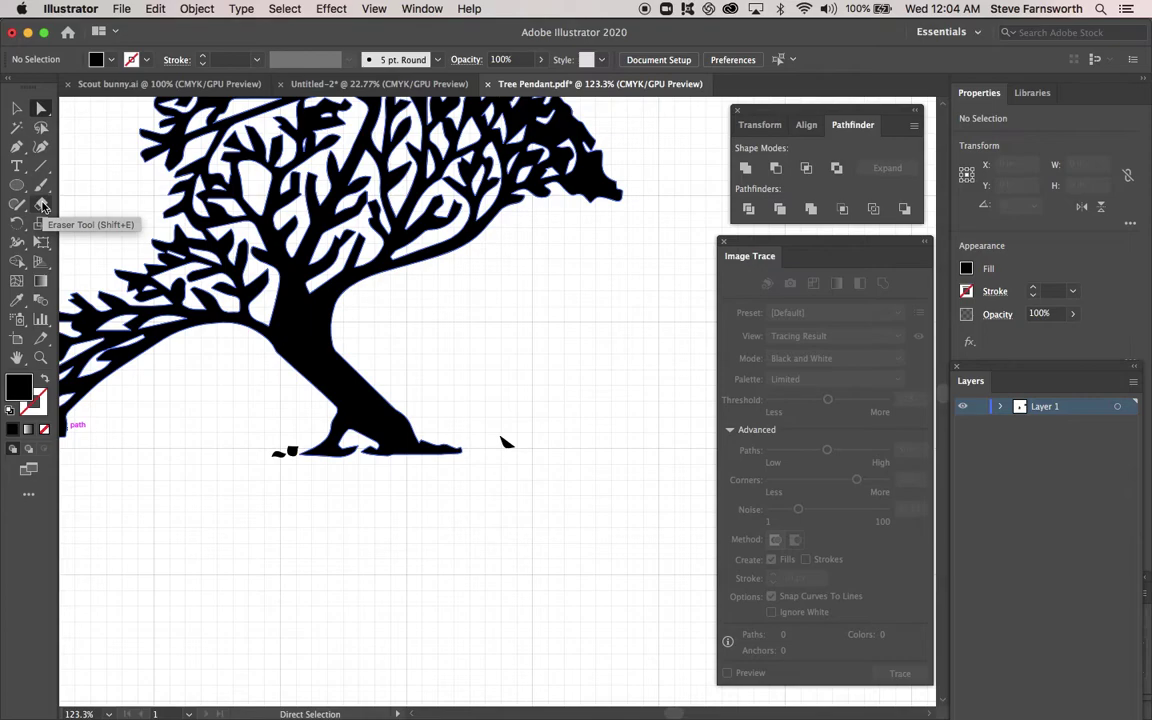
pyautogui.click(42, 205)
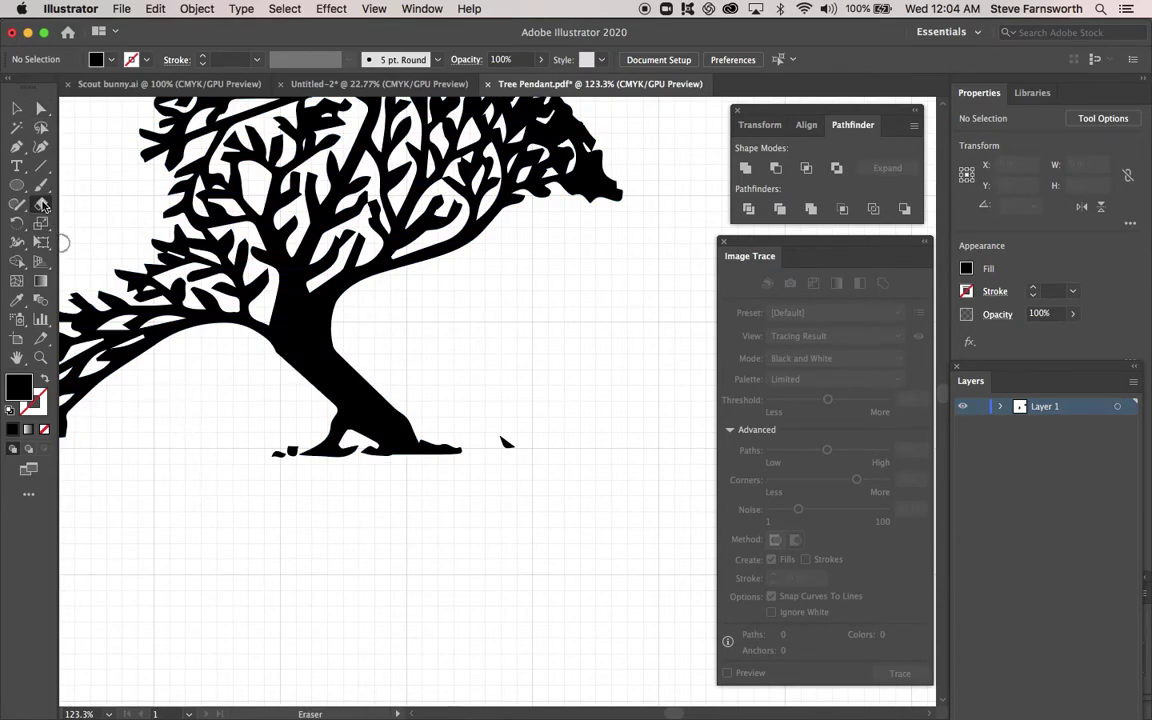
pyautogui.doubleClick(42, 205)
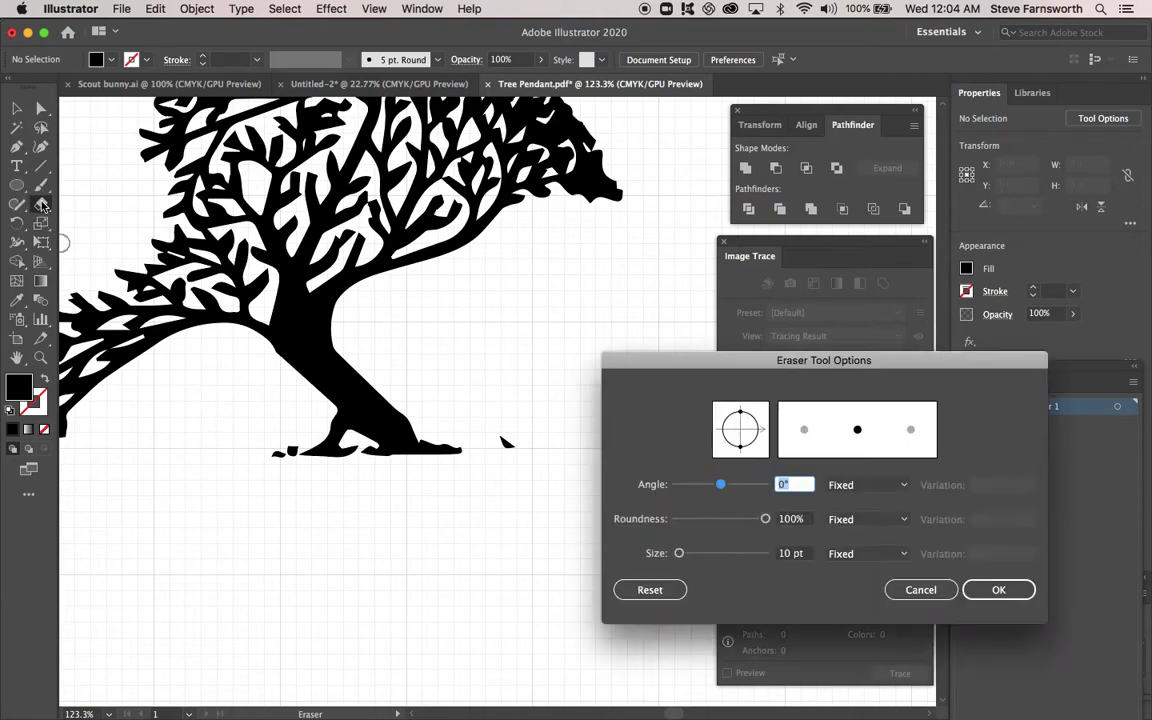
pyautogui.moveTo(679, 553)
pyautogui.mouseDown()
pyautogui.moveTo(739, 554)
pyautogui.moveTo(685, 560)
pyautogui.mouseUp()
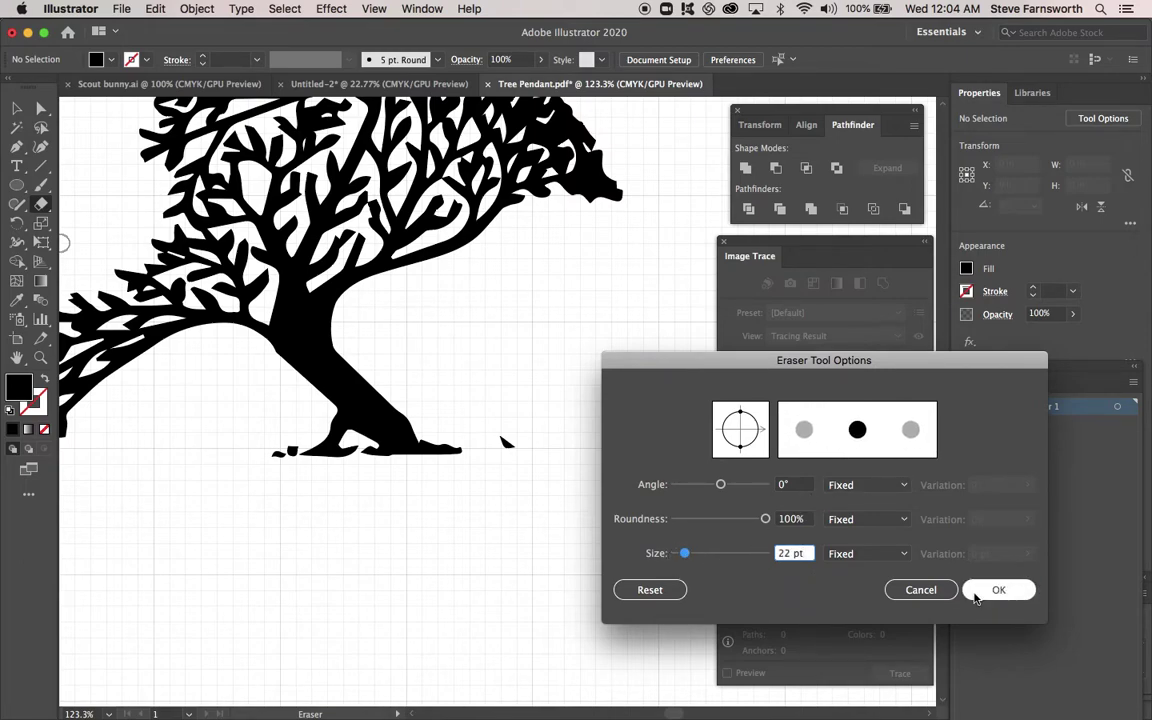
pyautogui.click(1000, 591)
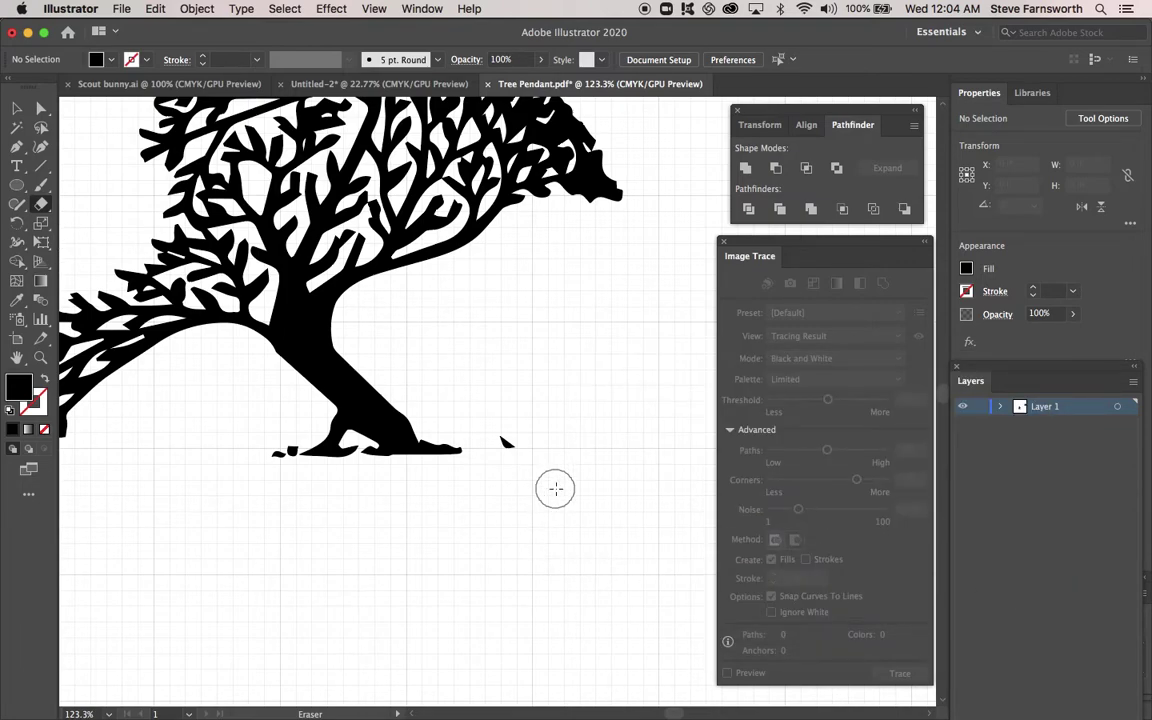
# - Erase the specks below the trunk and at the trunk base's left end
pyautogui.moveTo(498, 425); pyautogui.dragTo(507, 453)
pyautogui.moveTo(267, 422); pyautogui.dragTo(279, 449)
pyautogui.moveTo(200, 427)
pyautogui.mouseDown()
pyautogui.moveTo(391, 499)
pyautogui.moveTo(408, 494)
pyautogui.moveTo(285, 712)
pyautogui.moveTo(211, 707)
pyautogui.moveTo(306, 598)
pyautogui.mouseUp()
# - Zoom out to view the whole cleaned tree and return to the Selection tool
pyautogui.moveTo(185, 437); pyautogui.dragTo(187, 441)
pyautogui.moveTo(246, 503); pyautogui.dragTo(252, 498)
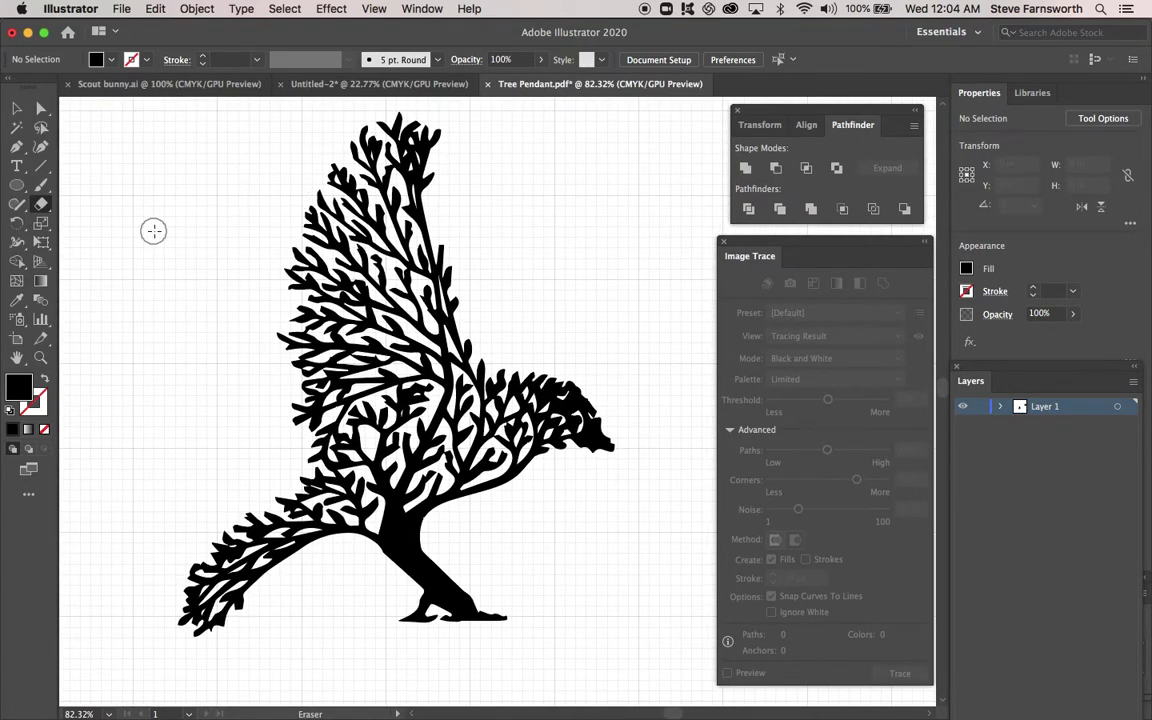
pyautogui.scroll(-5, 153, 231)
pyautogui.moveTo(153, 231); pyautogui.dragTo(255, 283)
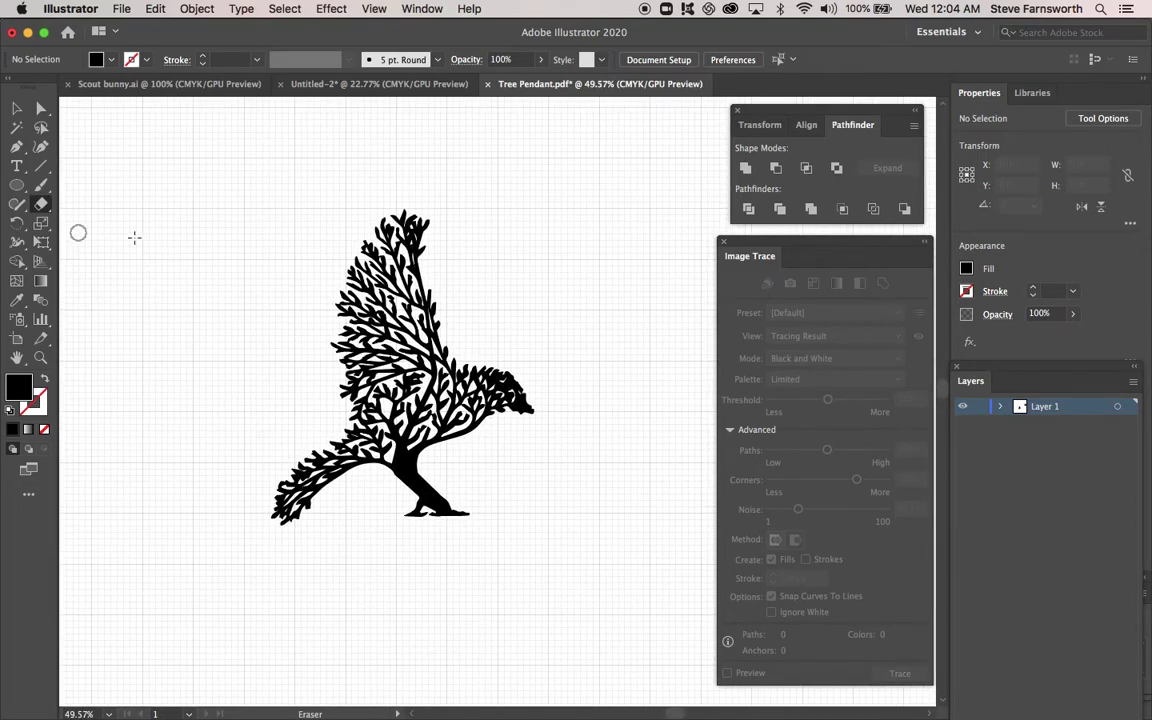
pyautogui.click(16, 109)
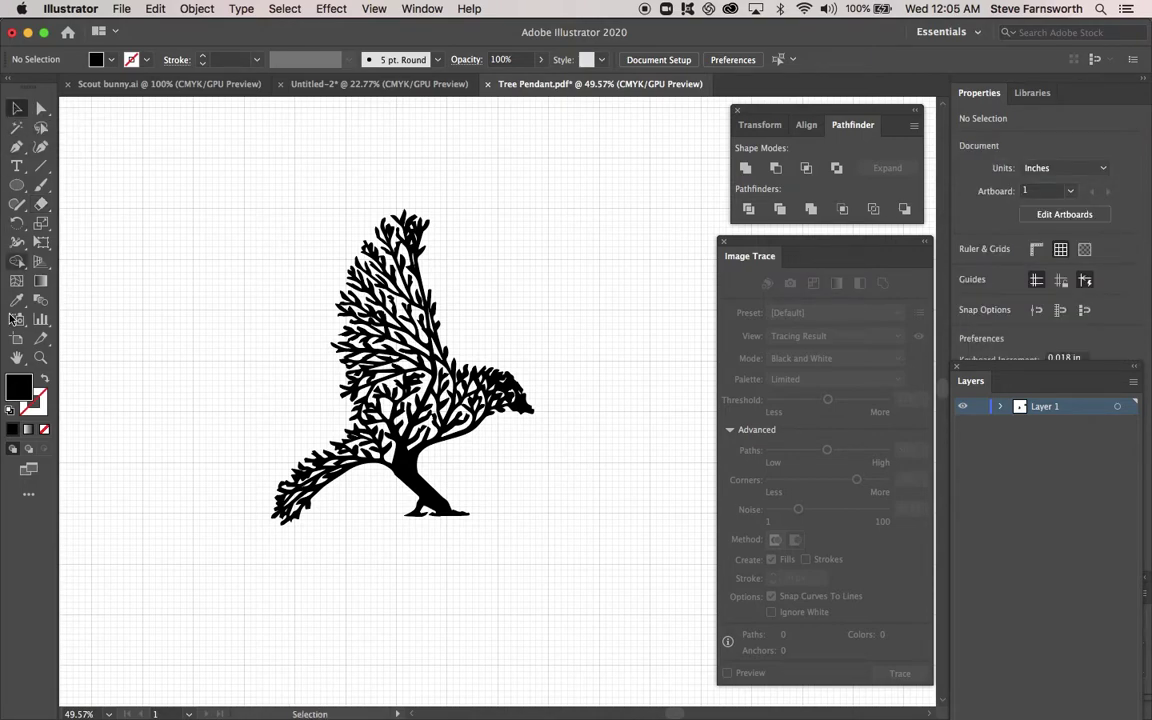
# - With the Ellipse Tool, draw a 6.006 in circle centred on the tree
pyautogui.click(18, 188)
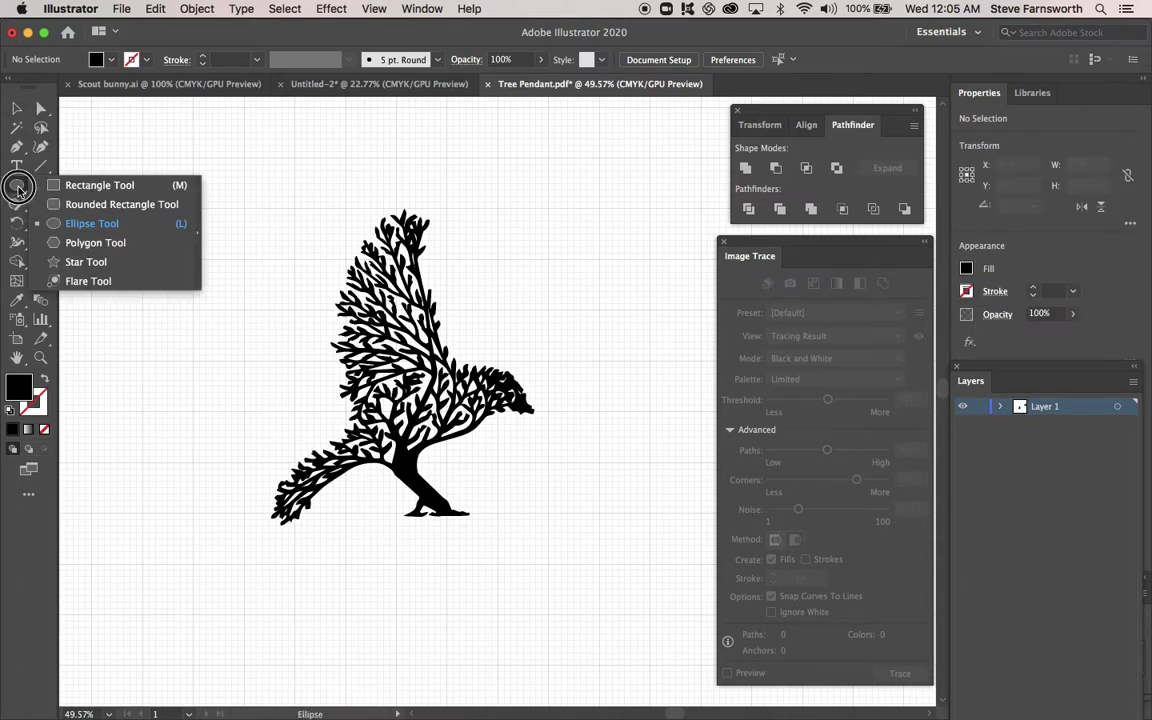
pyautogui.click(79, 223)
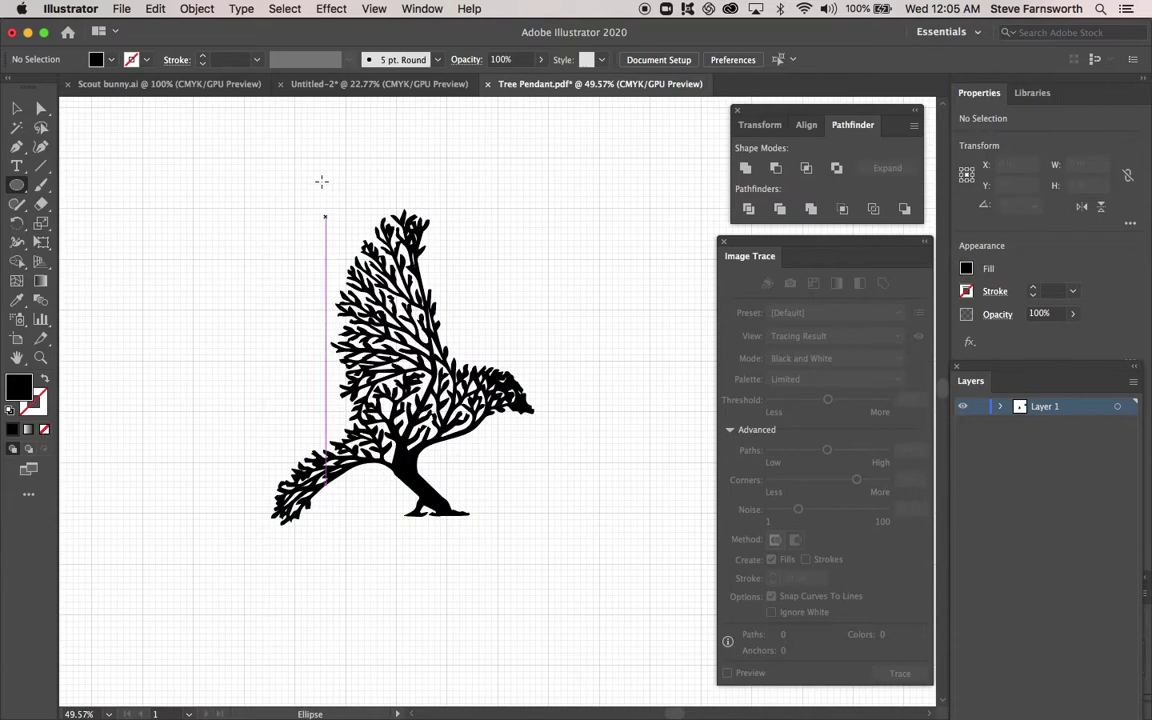
pyautogui.scroll(2, 432, 354)
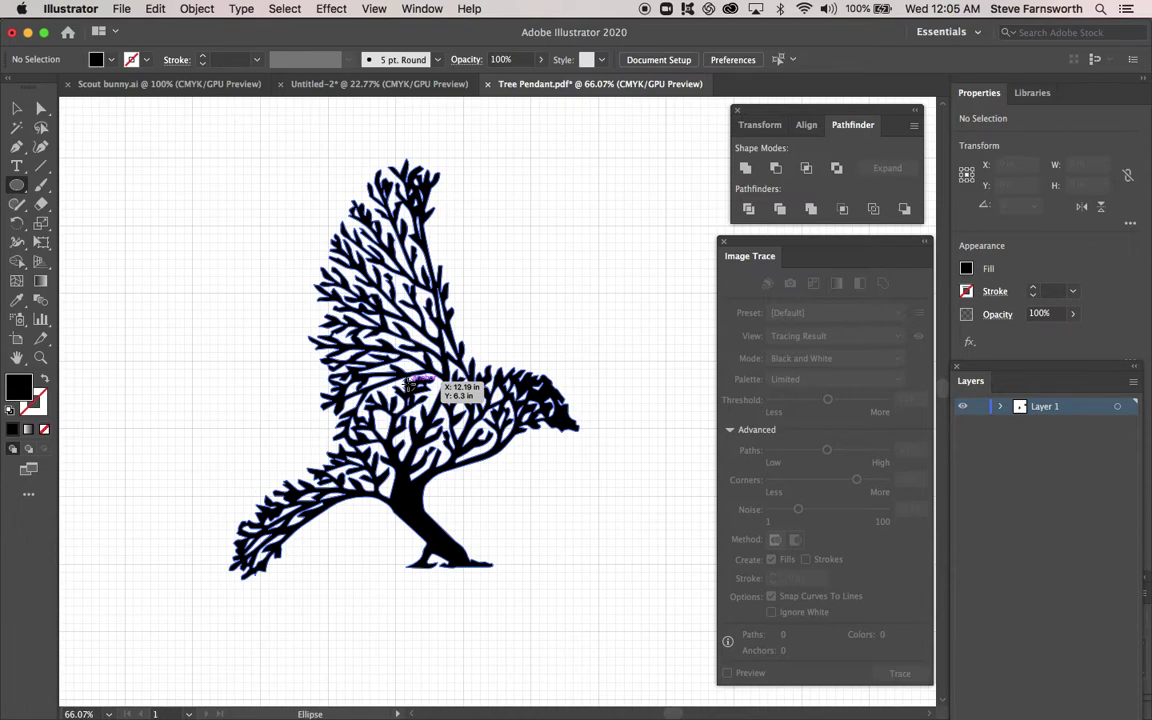
pyautogui.moveTo(409, 385); pyautogui.dragTo(252, 176)
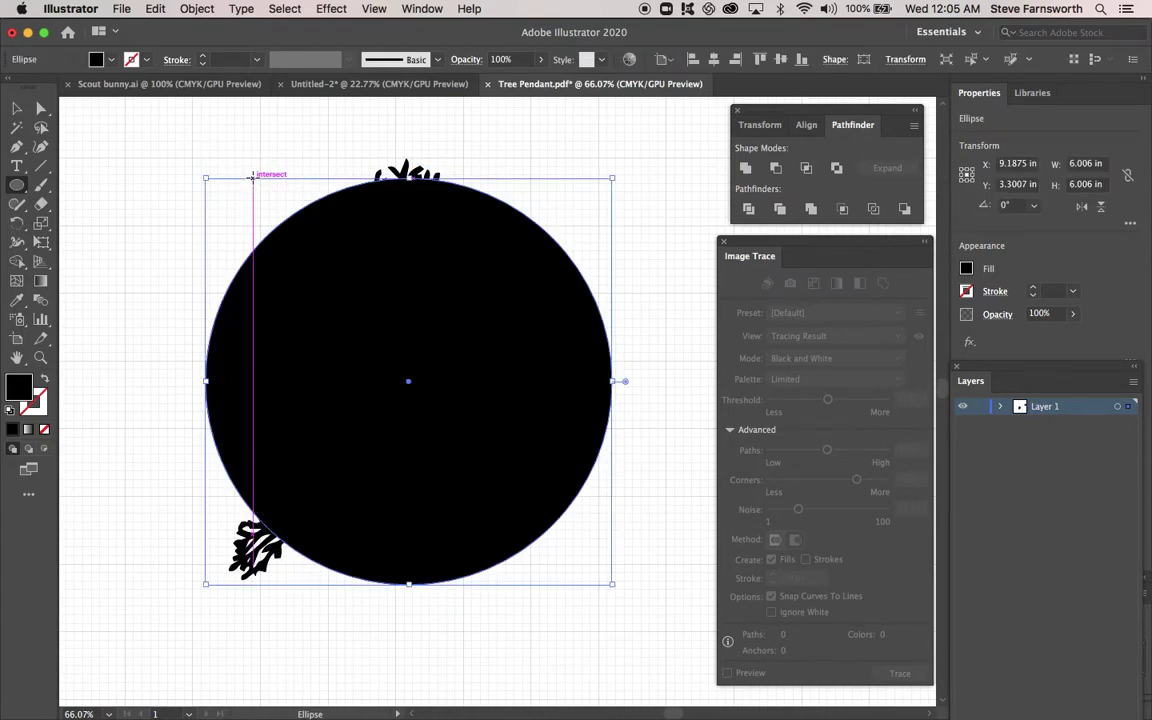
# - Swap the circle's fill to stroke and set the stroke weight to 30 pt
pyautogui.click(44, 383)
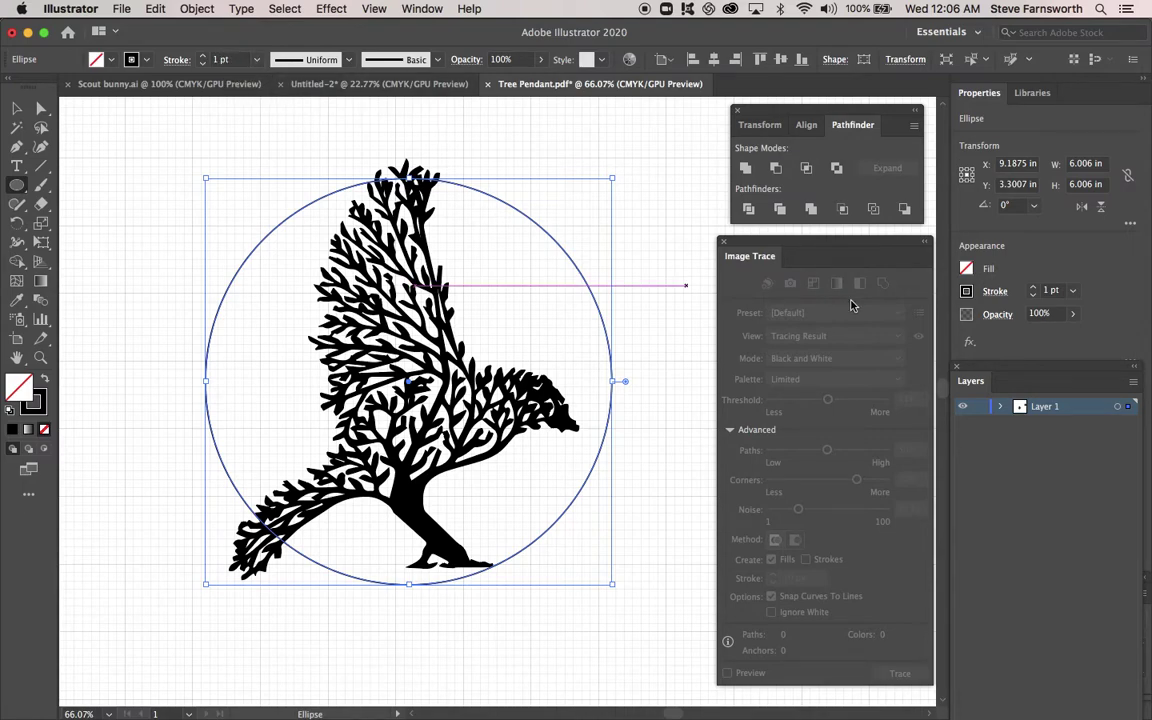
pyautogui.click(1074, 293)
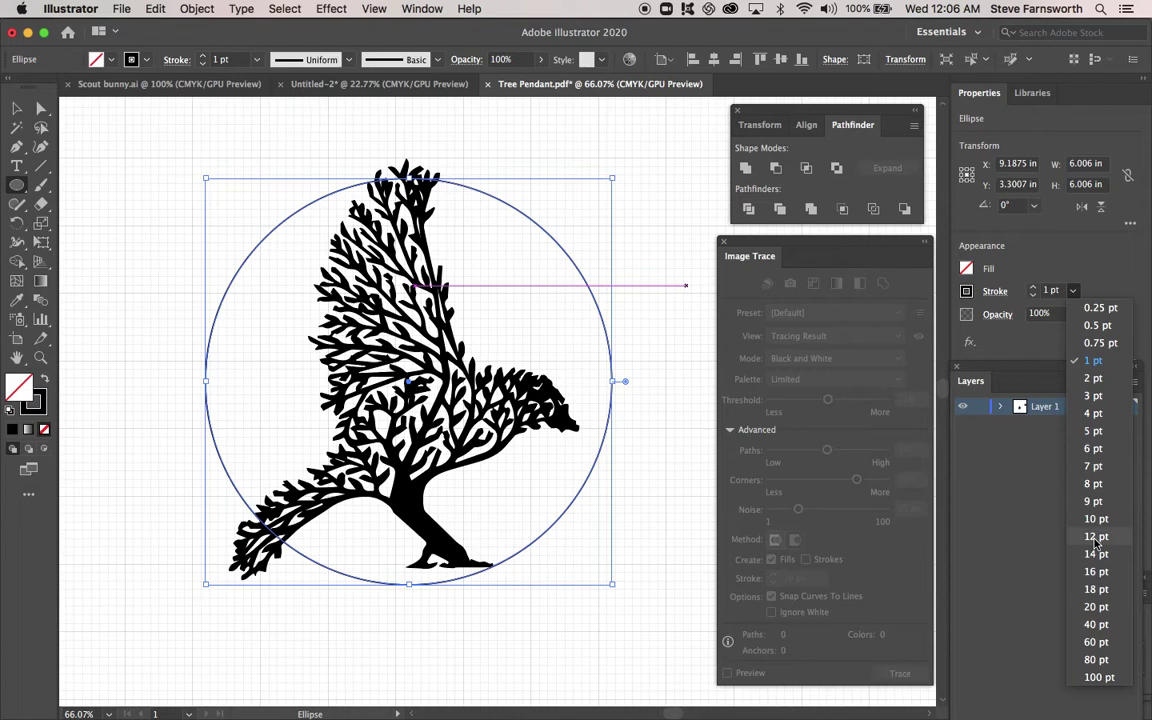
pyautogui.click(1096, 608)
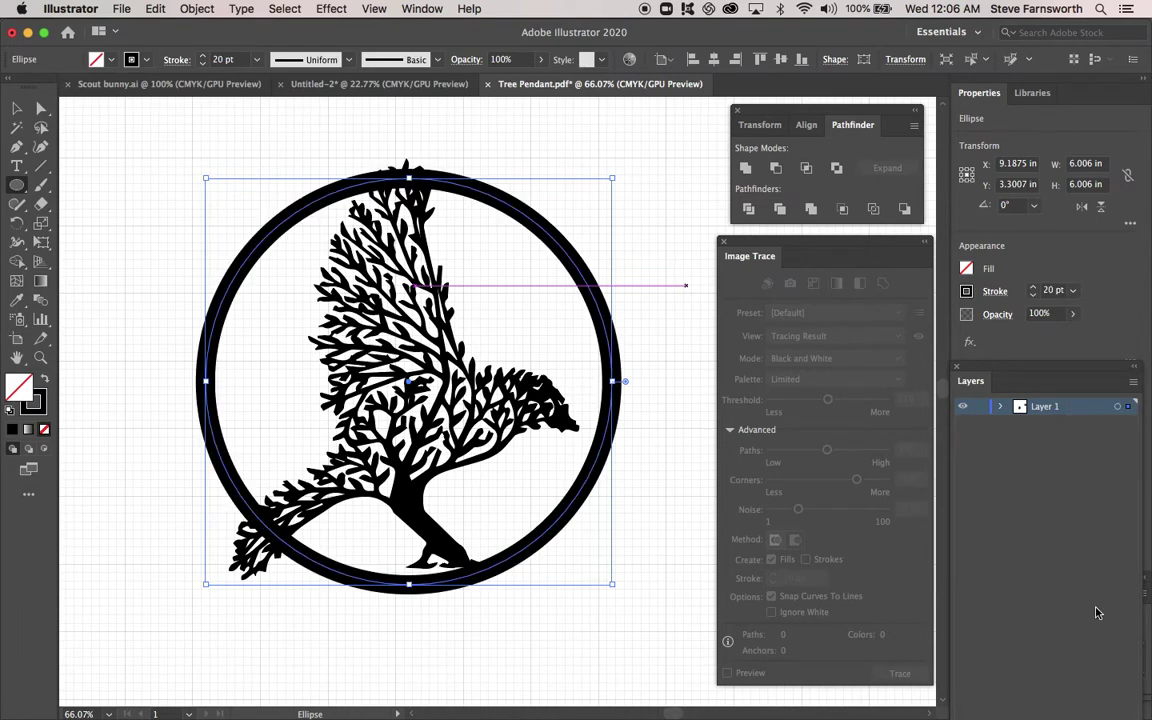
pyautogui.click(1074, 292)
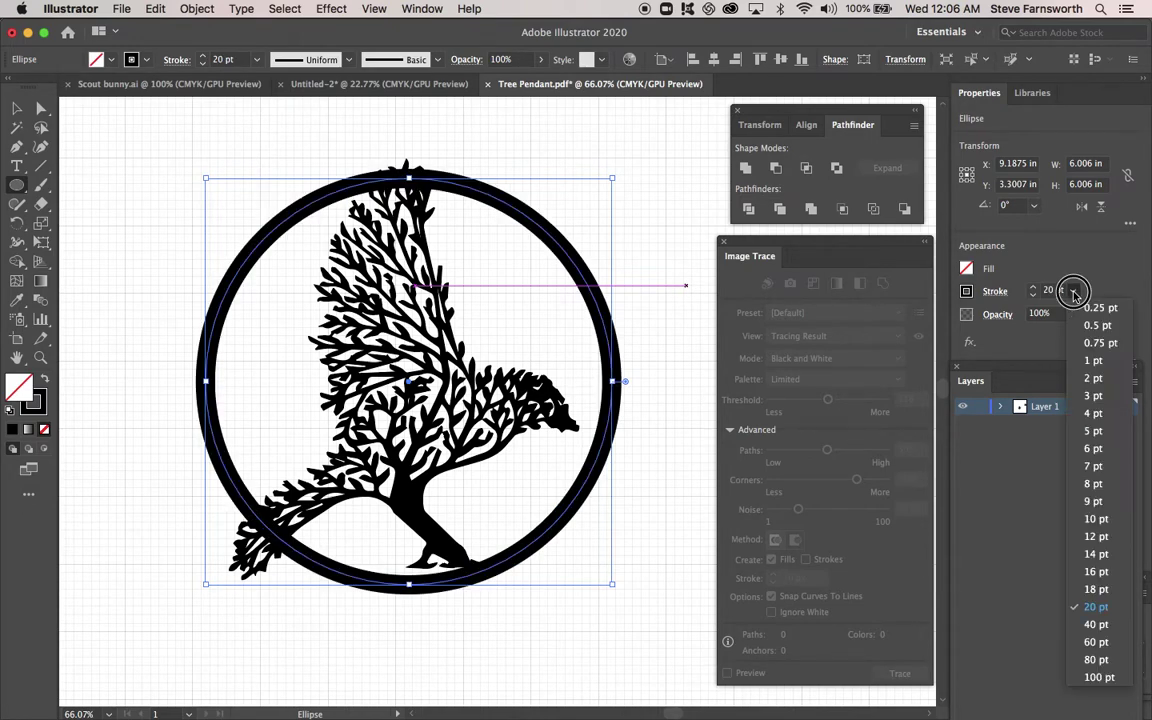
pyautogui.click(1100, 625)
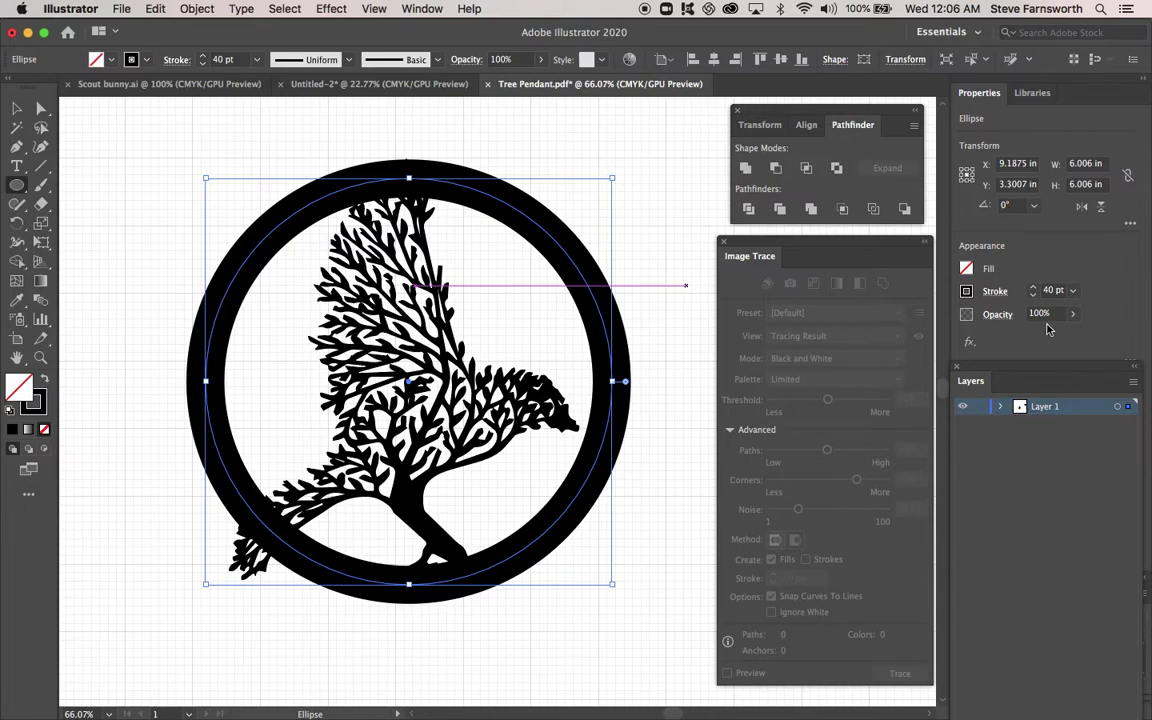
pyautogui.click(1052, 290)
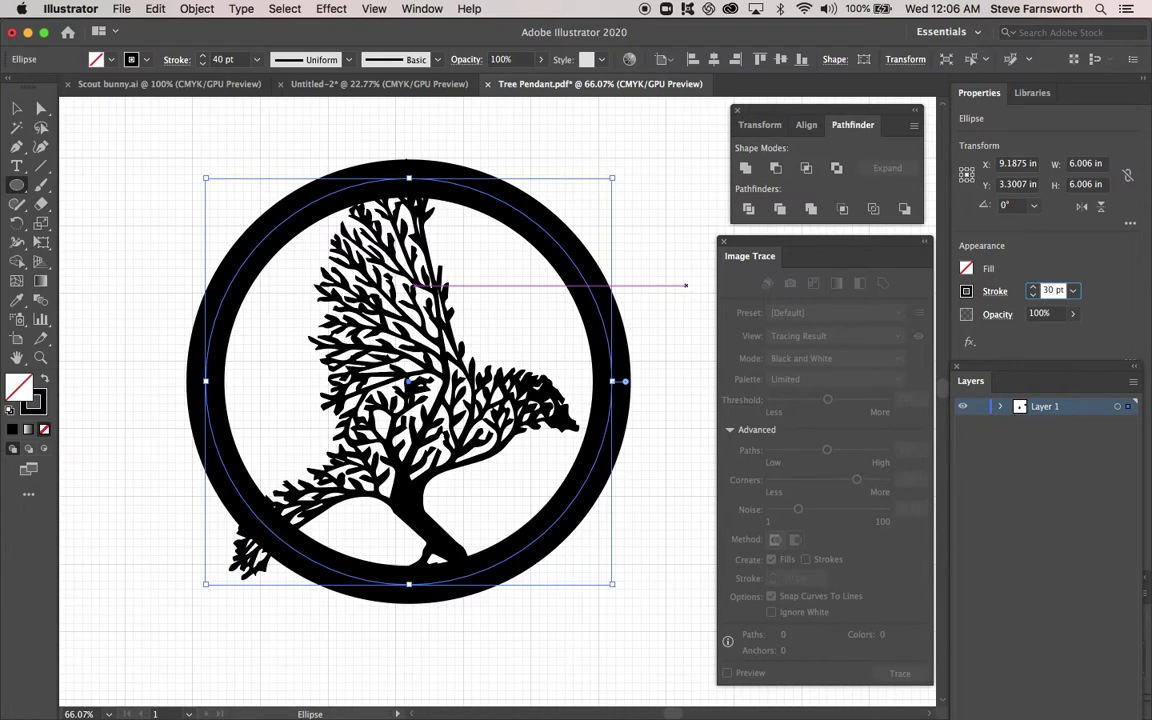
pyautogui.press('Return')
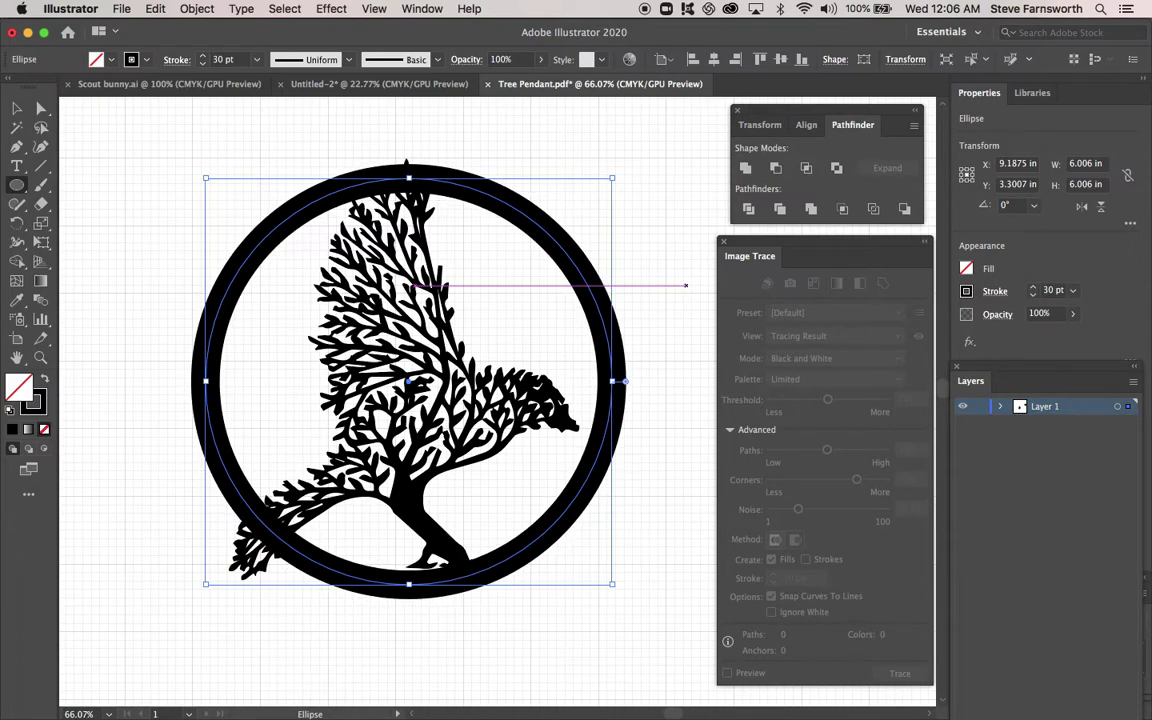
# - Drag the ring slightly left and right to centre it around the tree
pyautogui.click(17, 110)
pyautogui.click(113, 292)
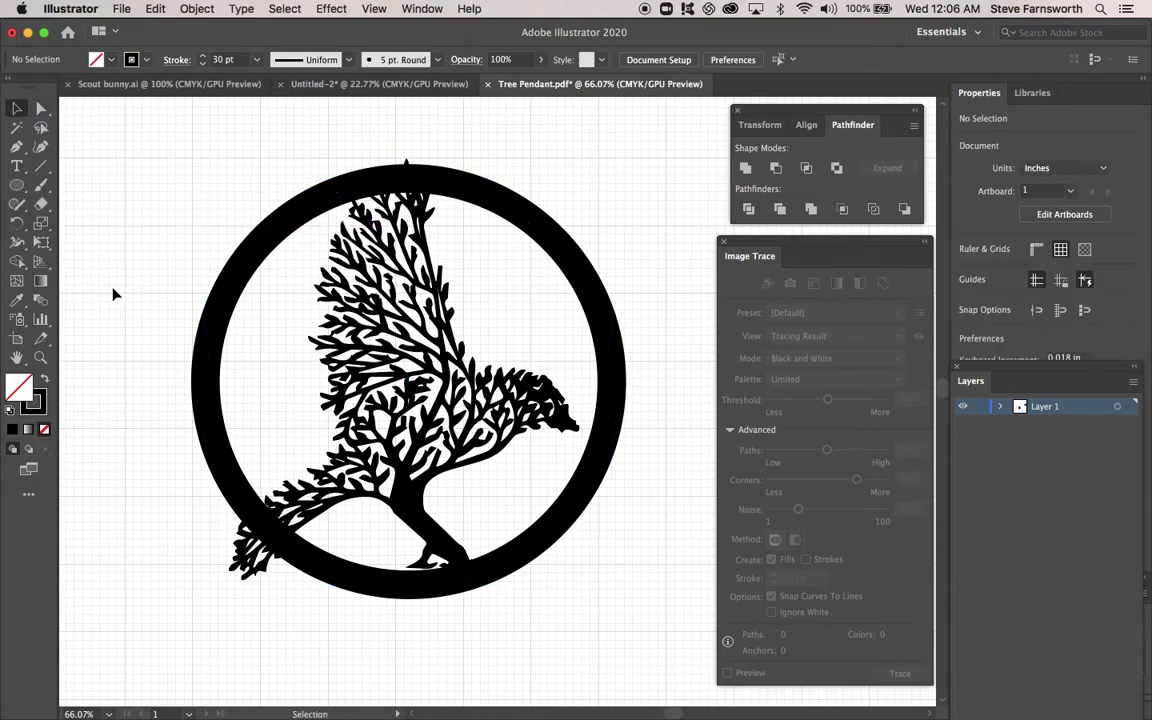
pyautogui.moveTo(481, 193); pyautogui.dragTo(480, 190)
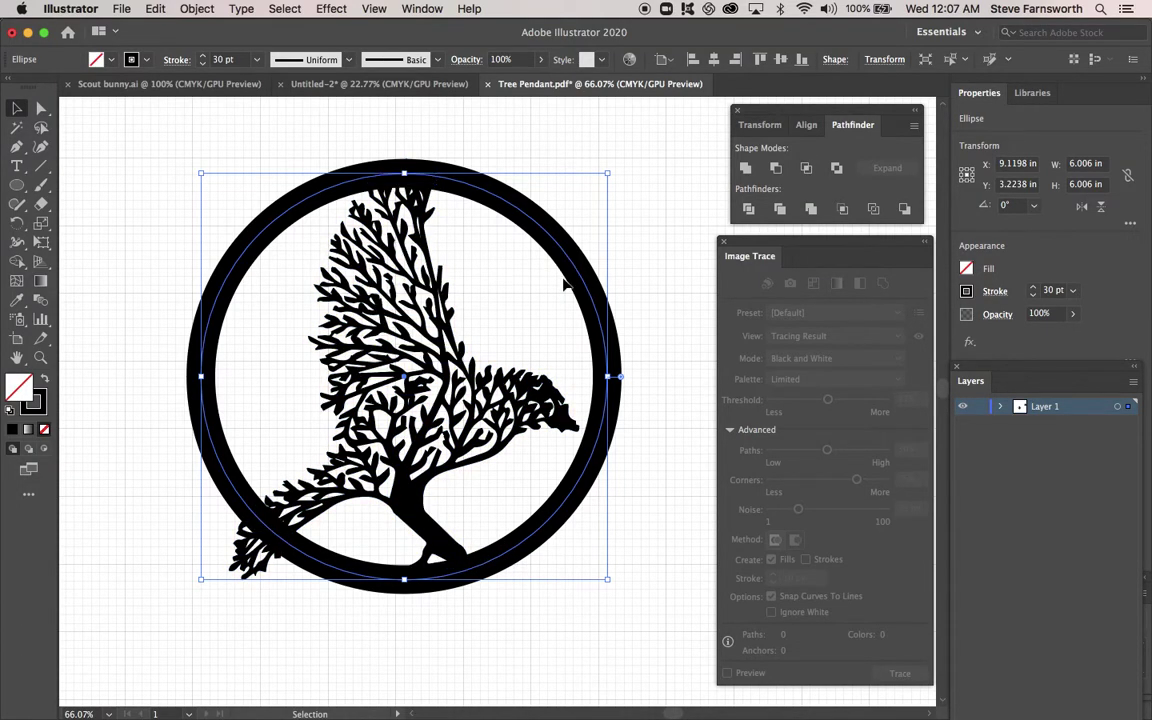
pyautogui.click(507, 190)
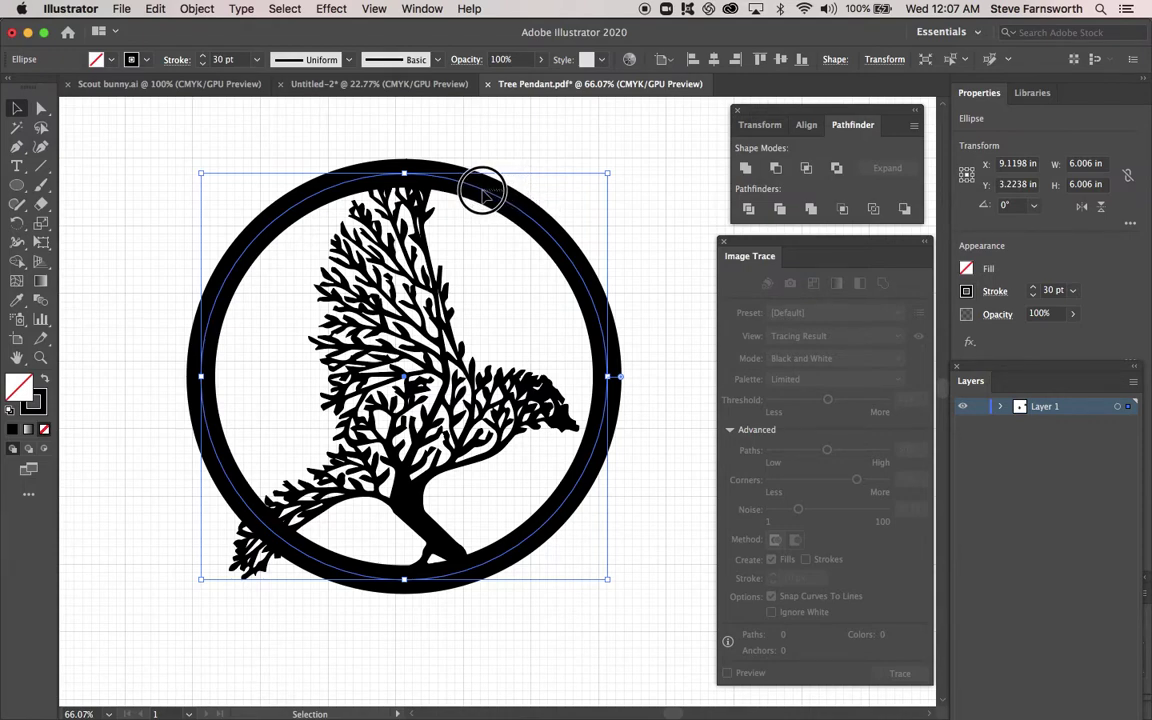
pyautogui.moveTo(478, 190); pyautogui.dragTo(456, 188)
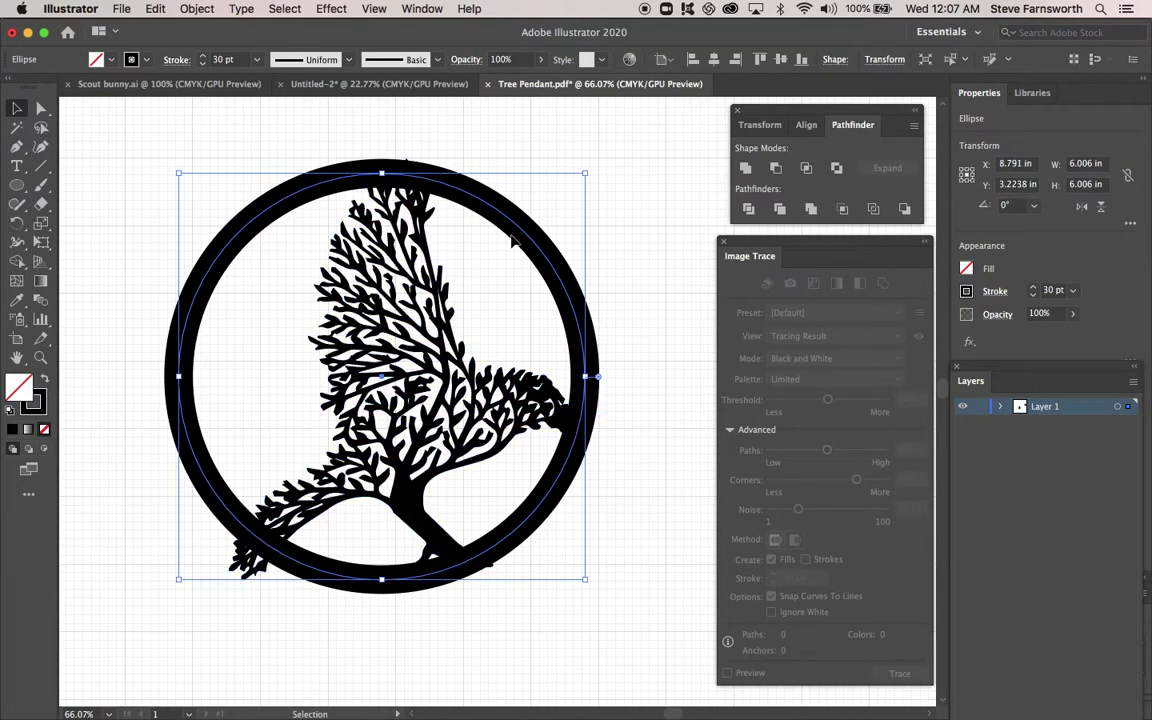
pyautogui.click(476, 196)
pyautogui.moveTo(476, 186); pyautogui.dragTo(490, 198)
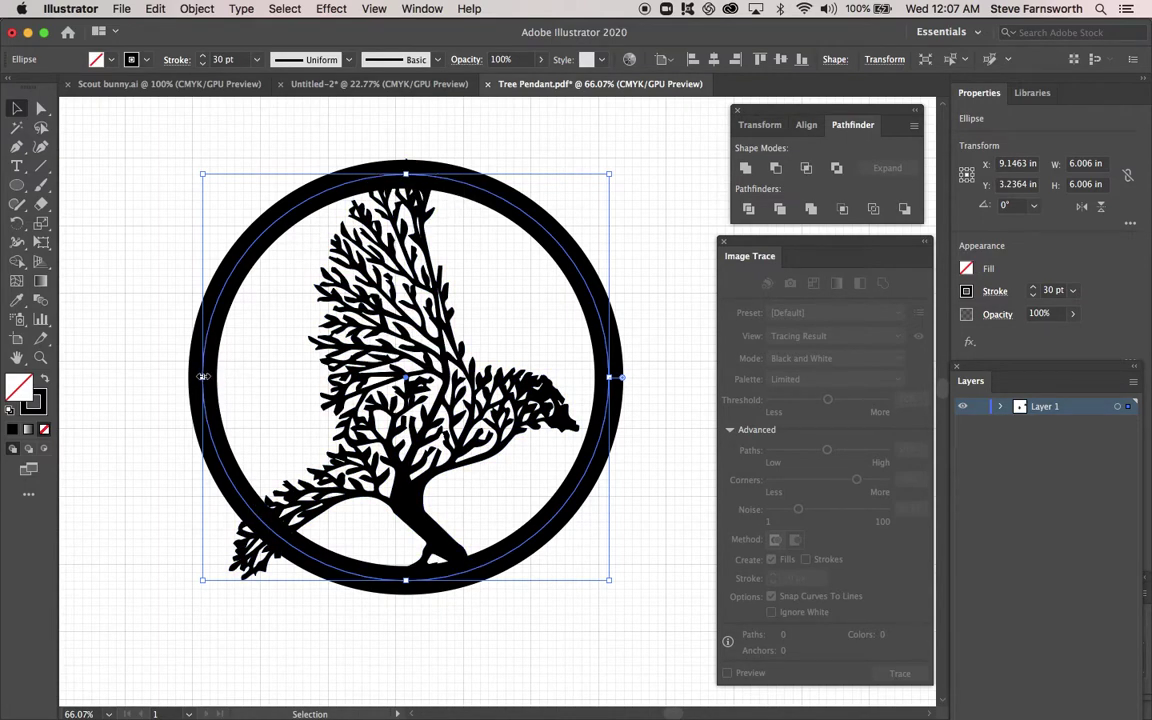
# - Undo the accidental rotation and stretch so the ring stays a 6.006 in circle
pyautogui.moveTo(202, 374); pyautogui.dragTo(141, 373)
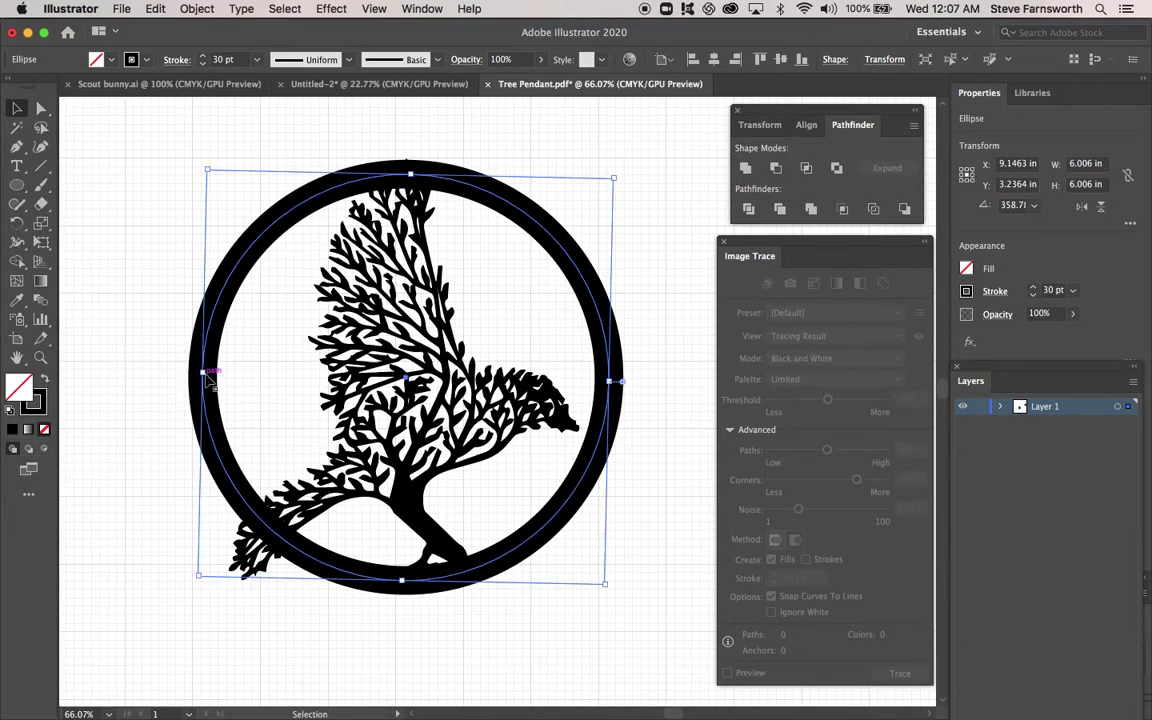
pyautogui.press('super+z')
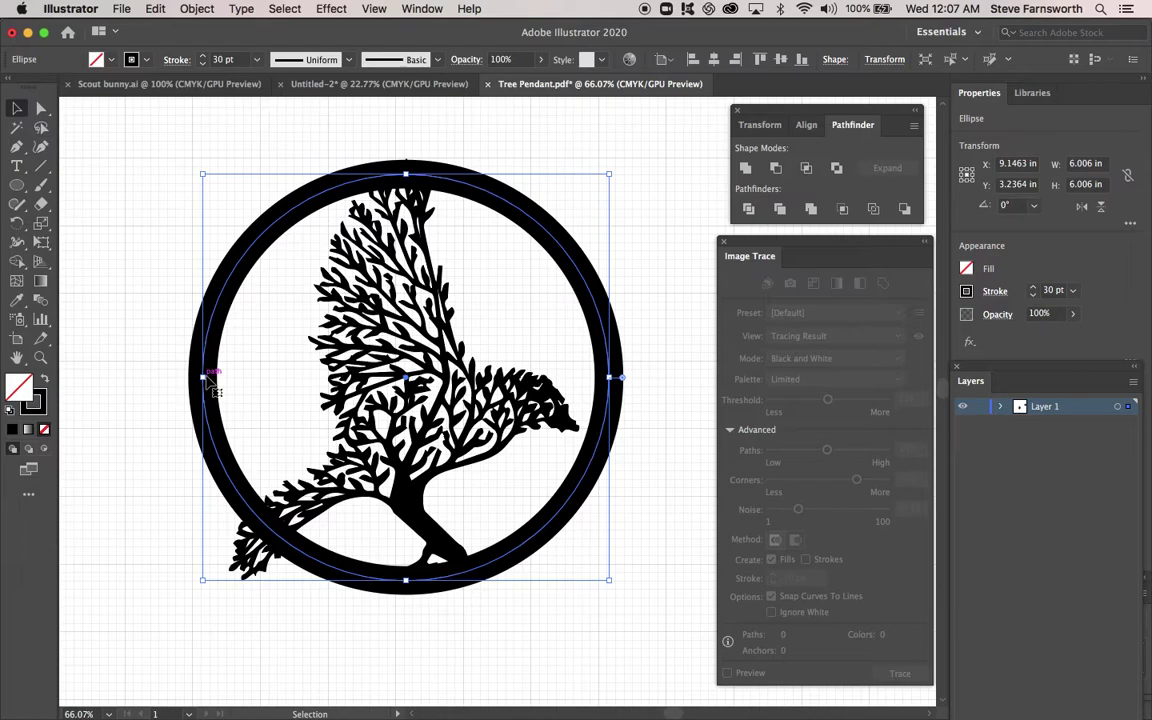
pyautogui.moveTo(203, 376); pyautogui.dragTo(140, 381)
pyautogui.press('a')
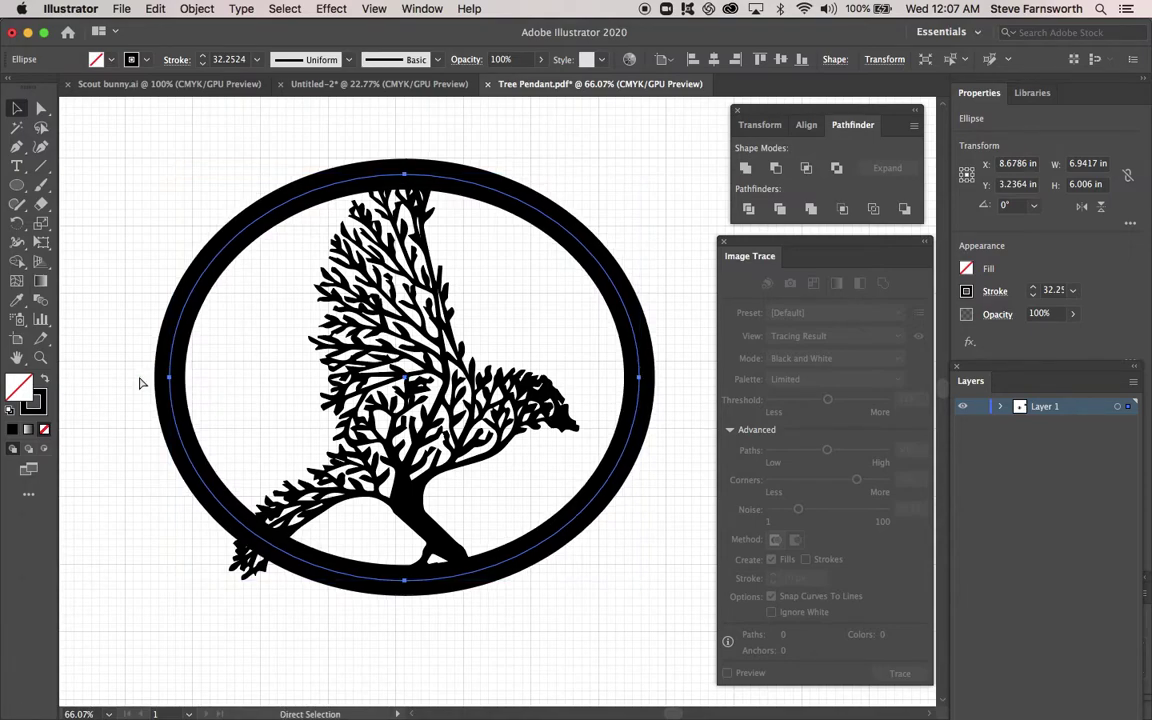
pyautogui.press('Left')
pyautogui.press('Left')
pyautogui.press('Left')
pyautogui.press('Left')
pyautogui.press('Left')
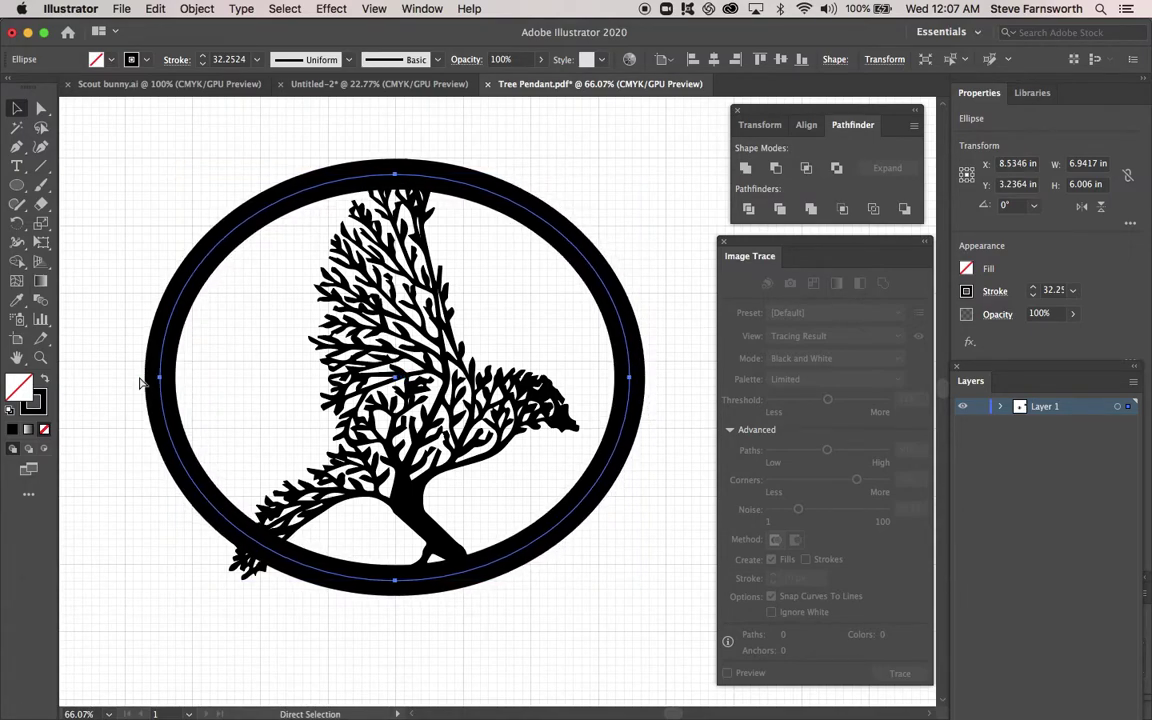
pyautogui.press('Left')
pyautogui.press('Left')
pyautogui.press('Left')
pyautogui.press('Left')
pyautogui.press('Left')
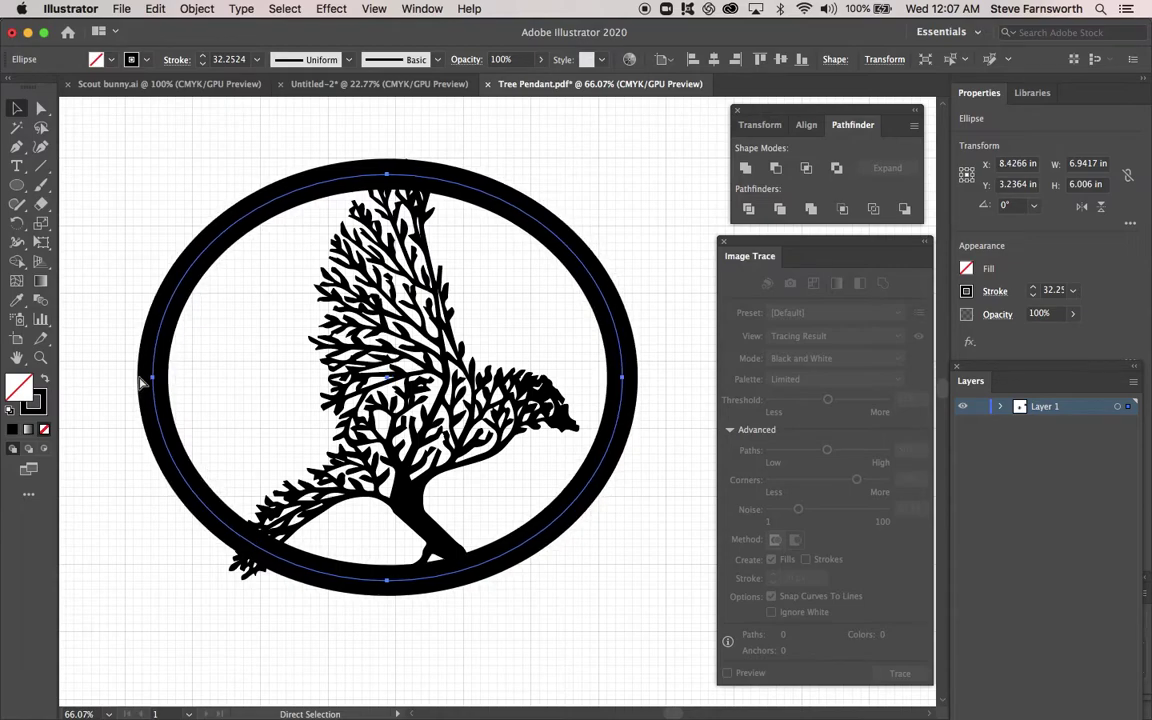
pyautogui.press('Left')
pyautogui.press('Left')
pyautogui.press('Left')
pyautogui.press('Left')
pyautogui.press('Left')
pyautogui.press('Left')
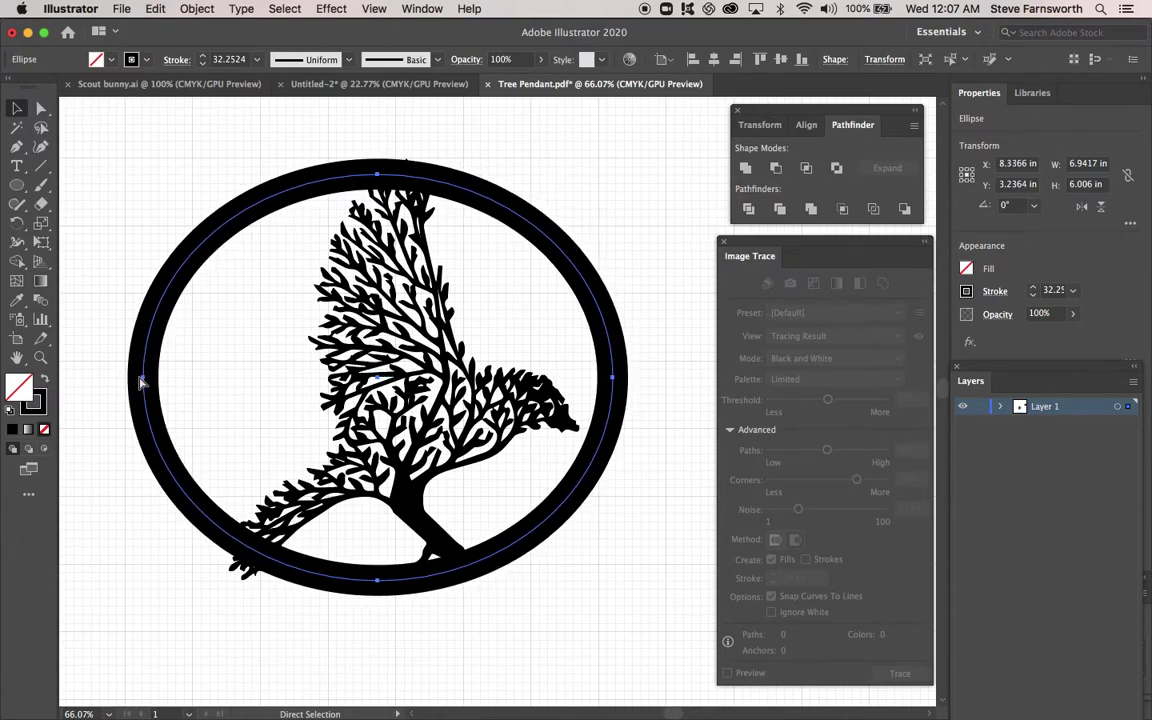
pyautogui.hotkey('ctrl', 'z')
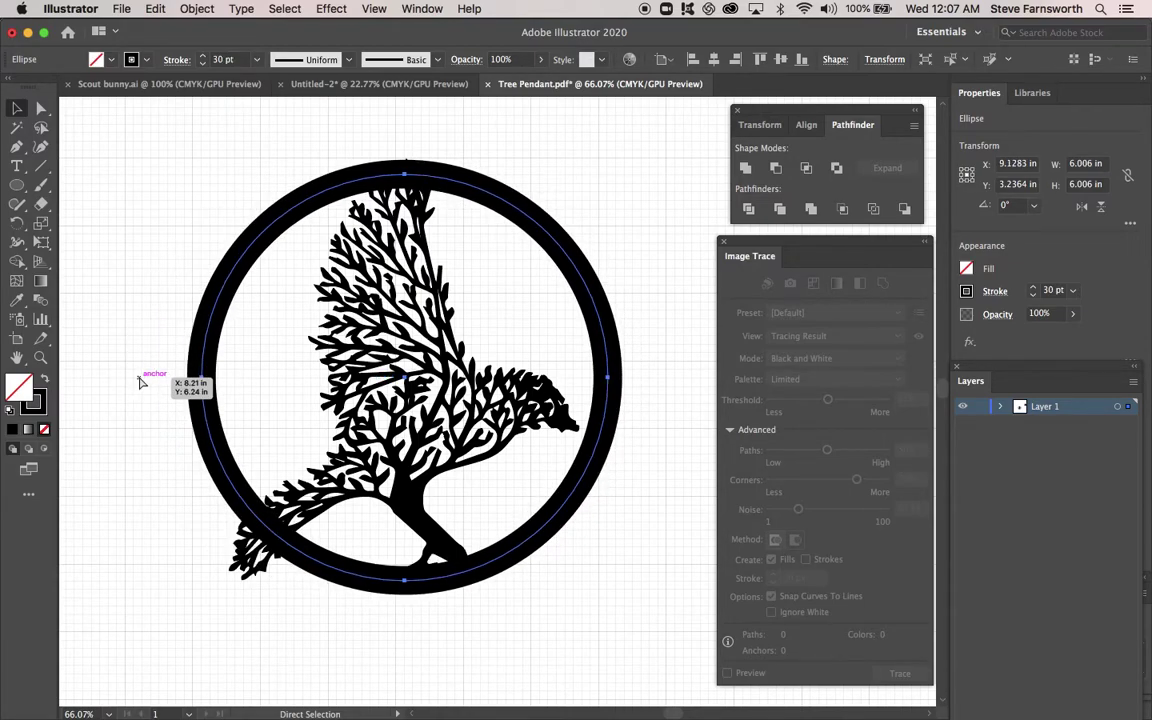
pyautogui.press('v')
# - Shift the ring slightly left to about X 9.09 in, Y 3.24 in, then deselect
pyautogui.click(95, 324)
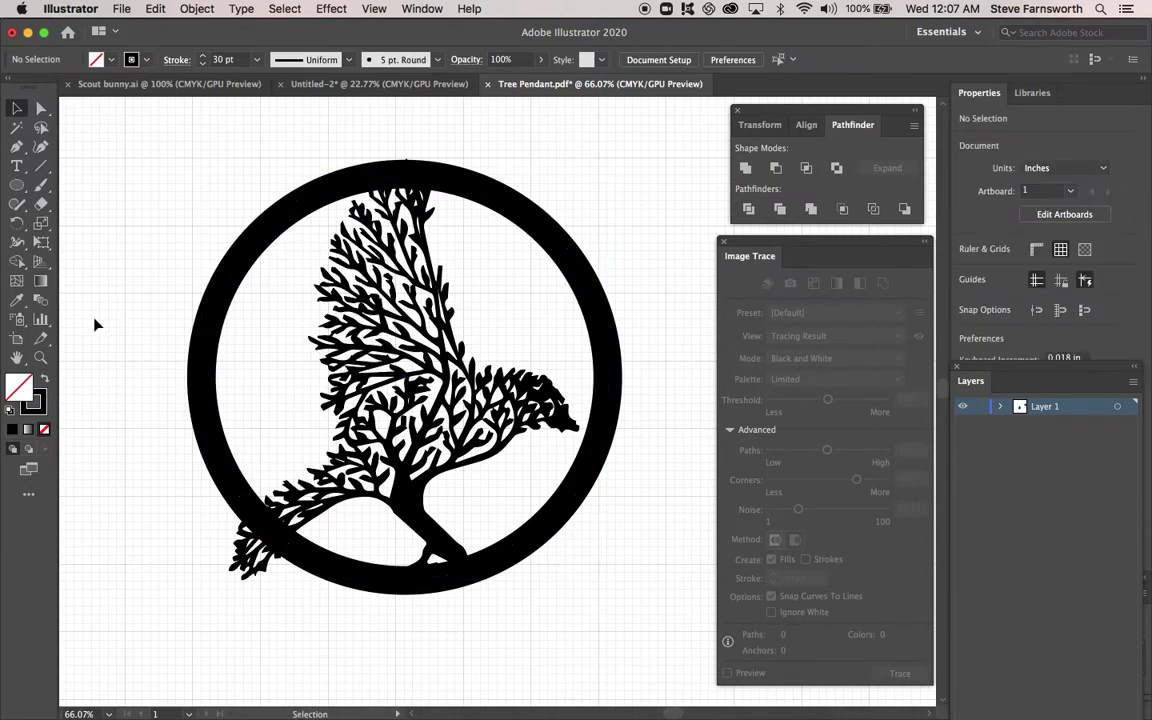
pyautogui.click(203, 395)
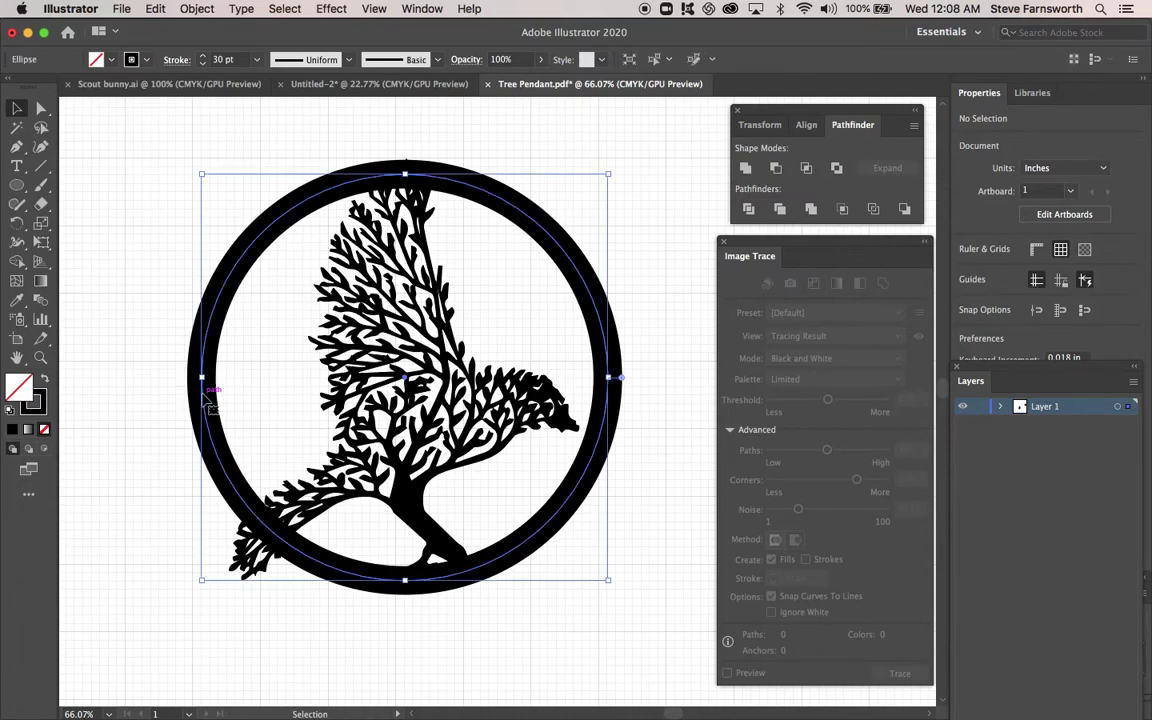
pyautogui.moveTo(206, 397); pyautogui.dragTo(204, 397)
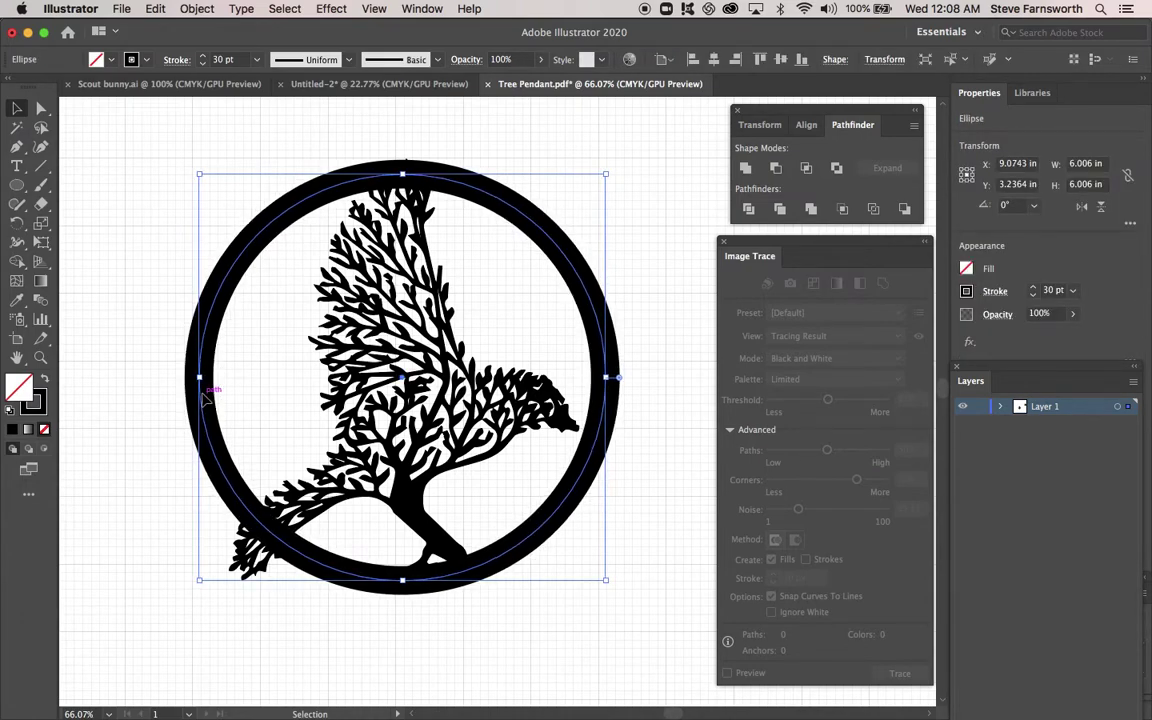
pyautogui.click(640, 177)
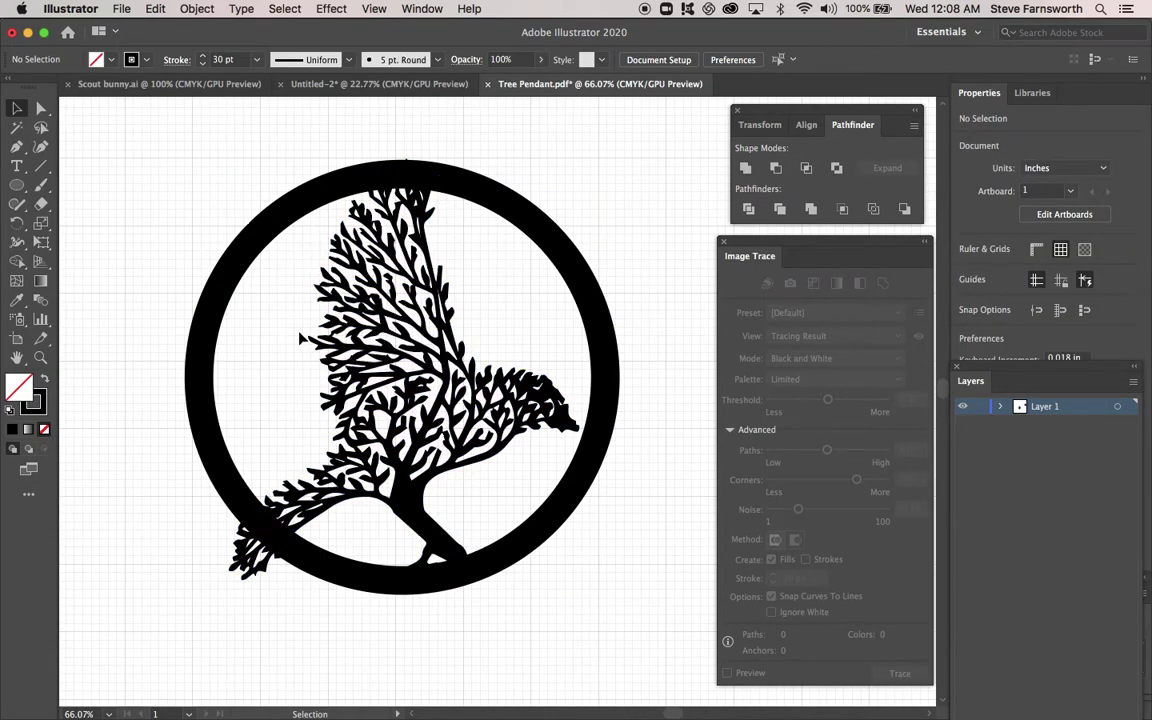
# - Convert the ring's 30 pt stroke to a filled shape with Object > Path > Outline Stroke
pyautogui.click(258, 234)
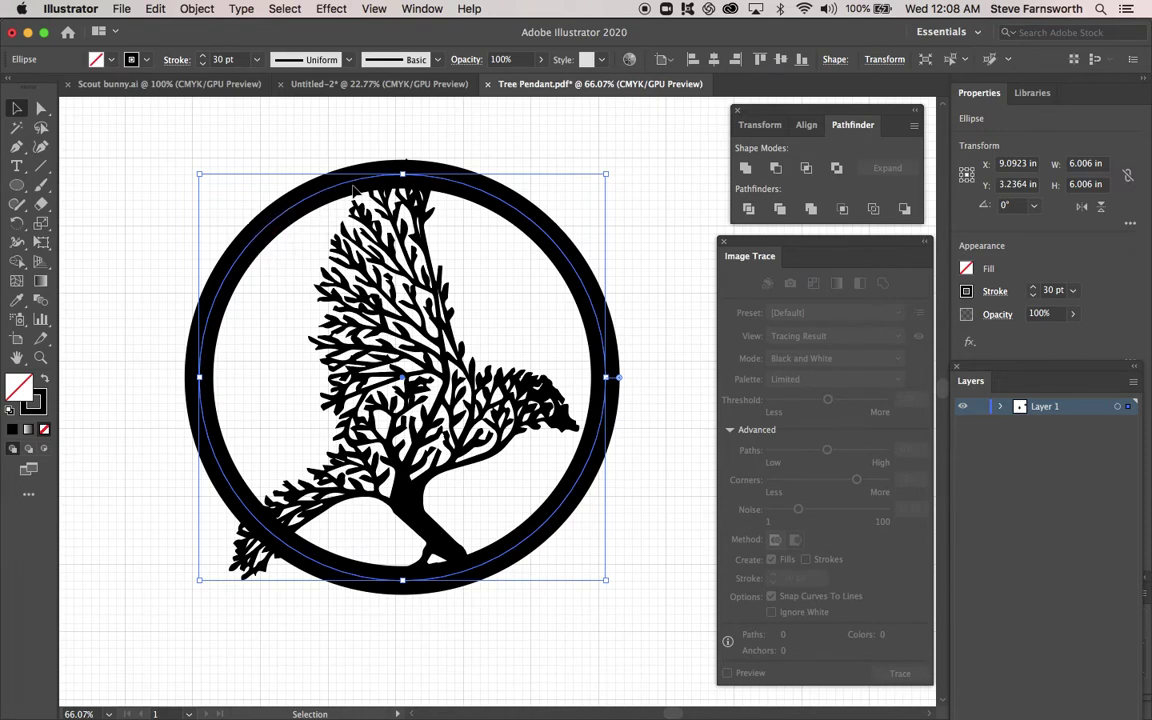
pyautogui.click(197, 9)
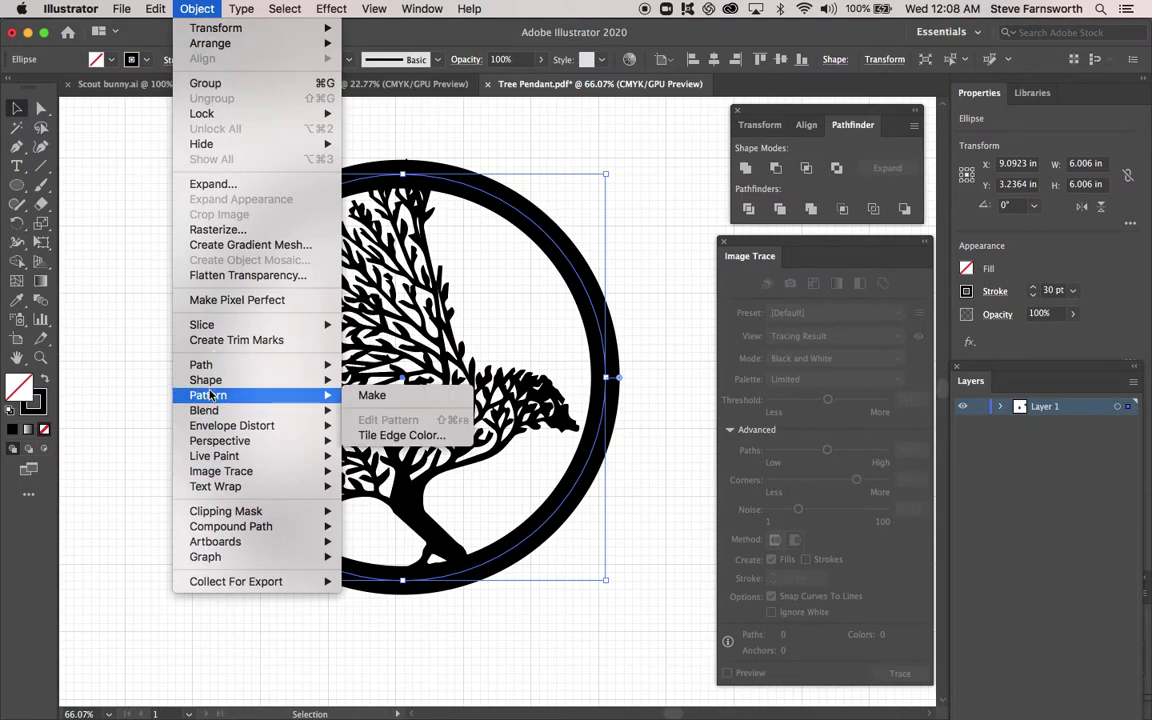
pyautogui.moveTo(209, 368)
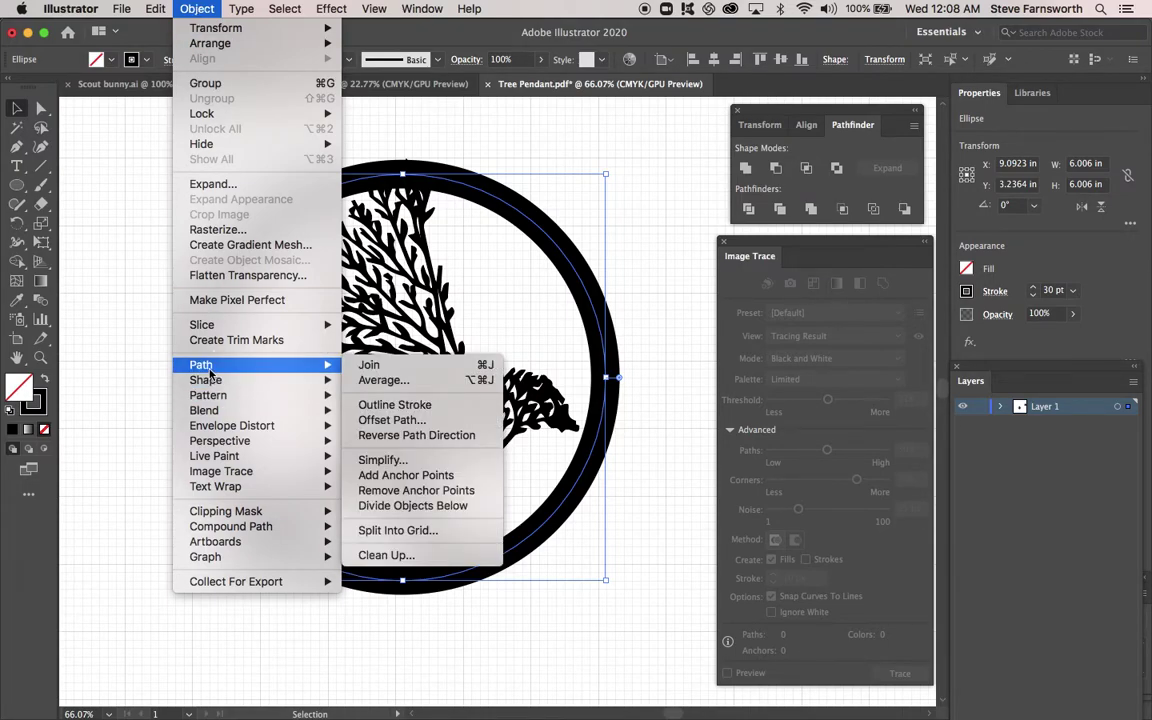
pyautogui.click(380, 410)
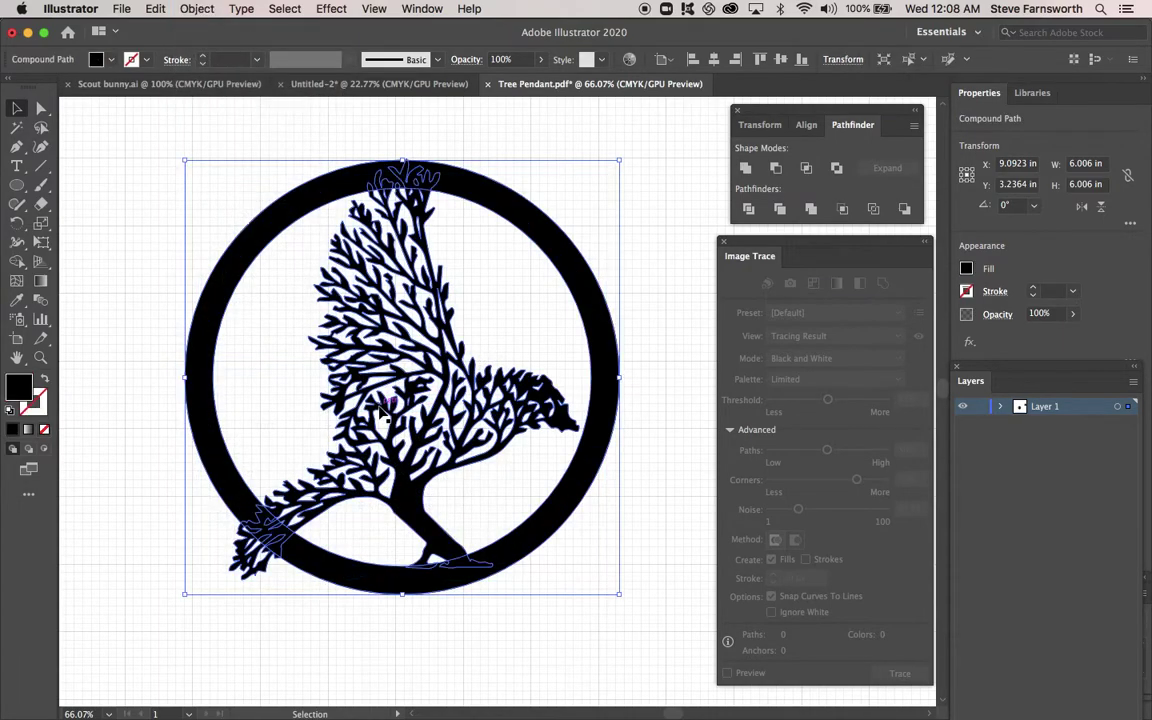
# - Reselect the ring and tree to confirm the ring is a 6.4227 in compound path
pyautogui.click(147, 246)
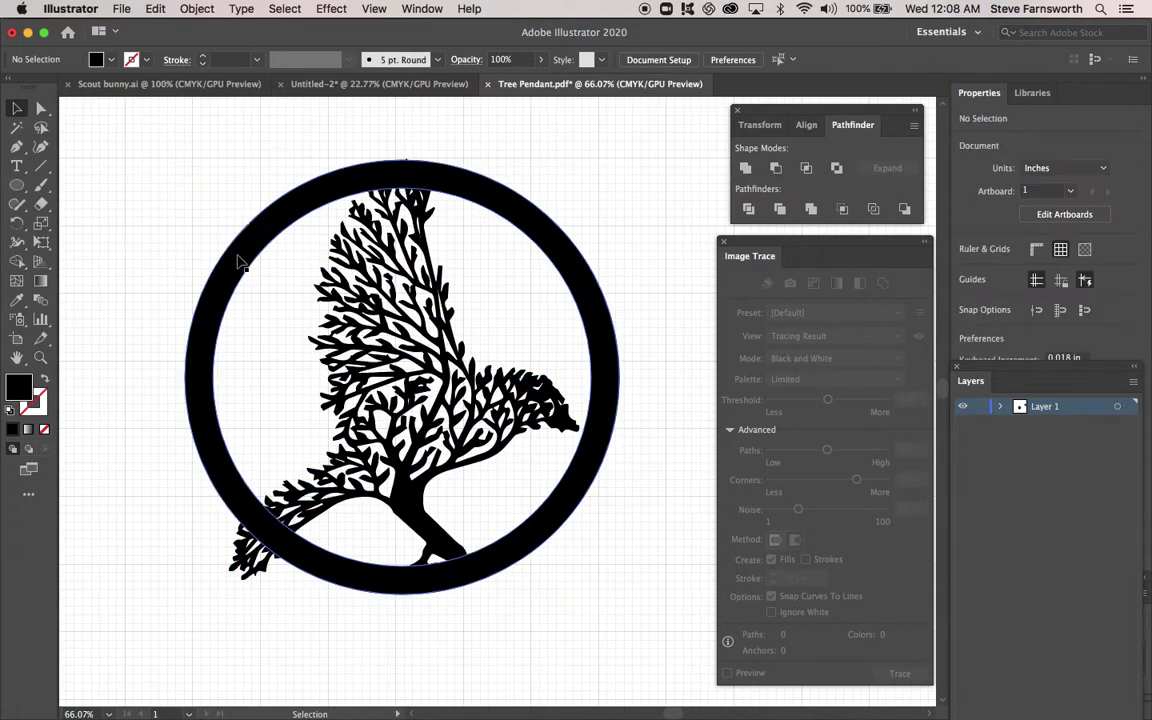
pyautogui.click(246, 255)
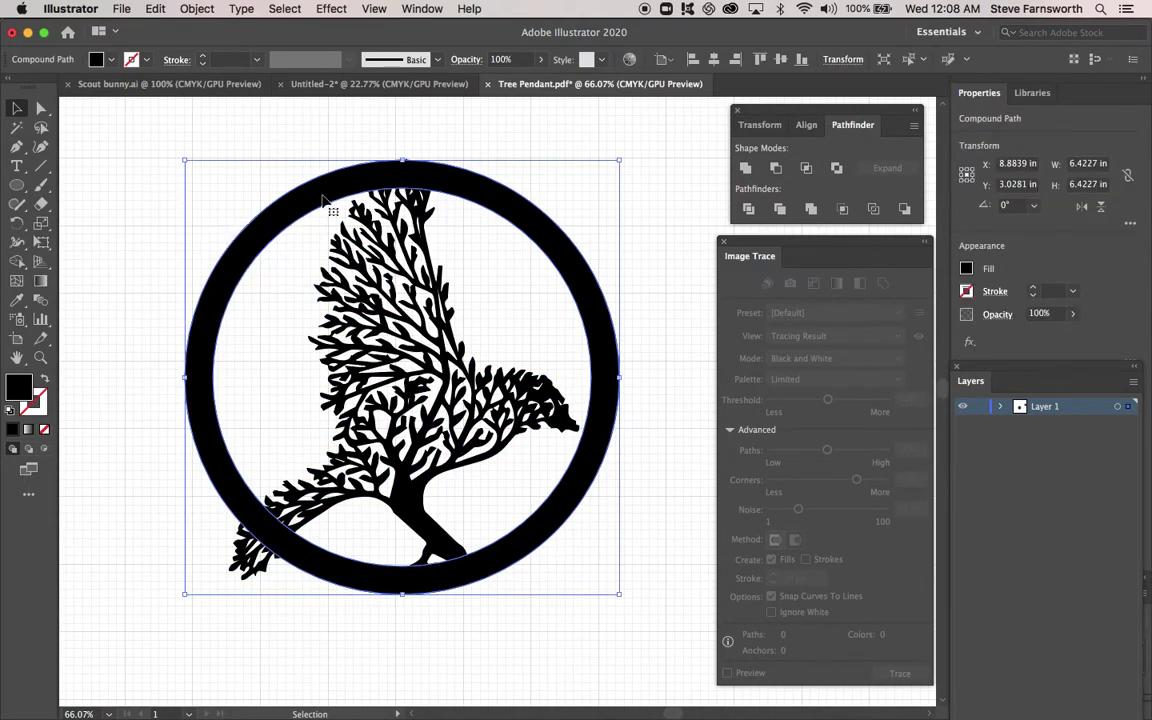
pyautogui.click(141, 290)
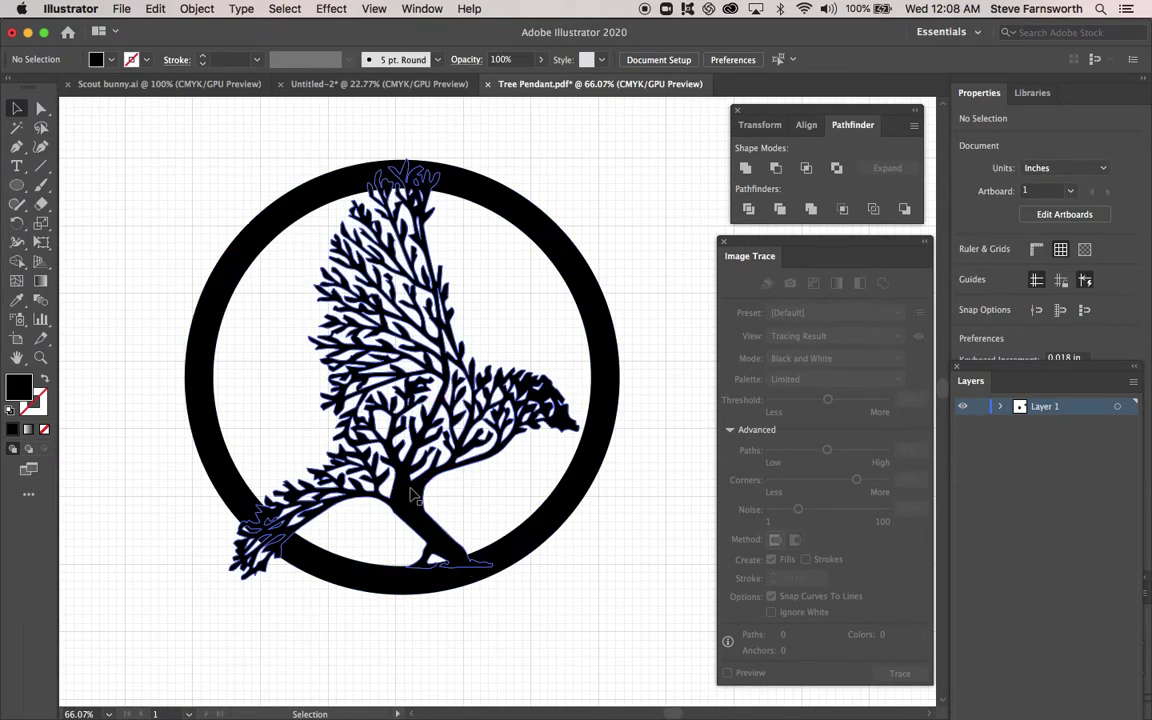
pyautogui.click(410, 495)
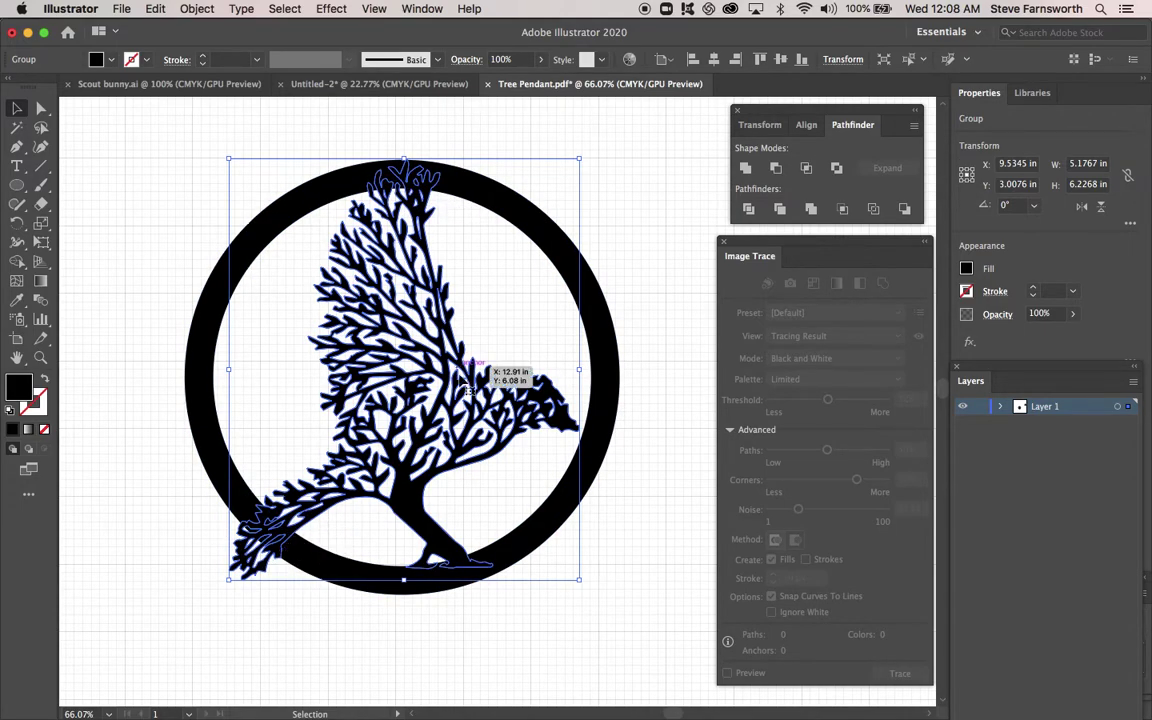
pyautogui.click(155, 245)
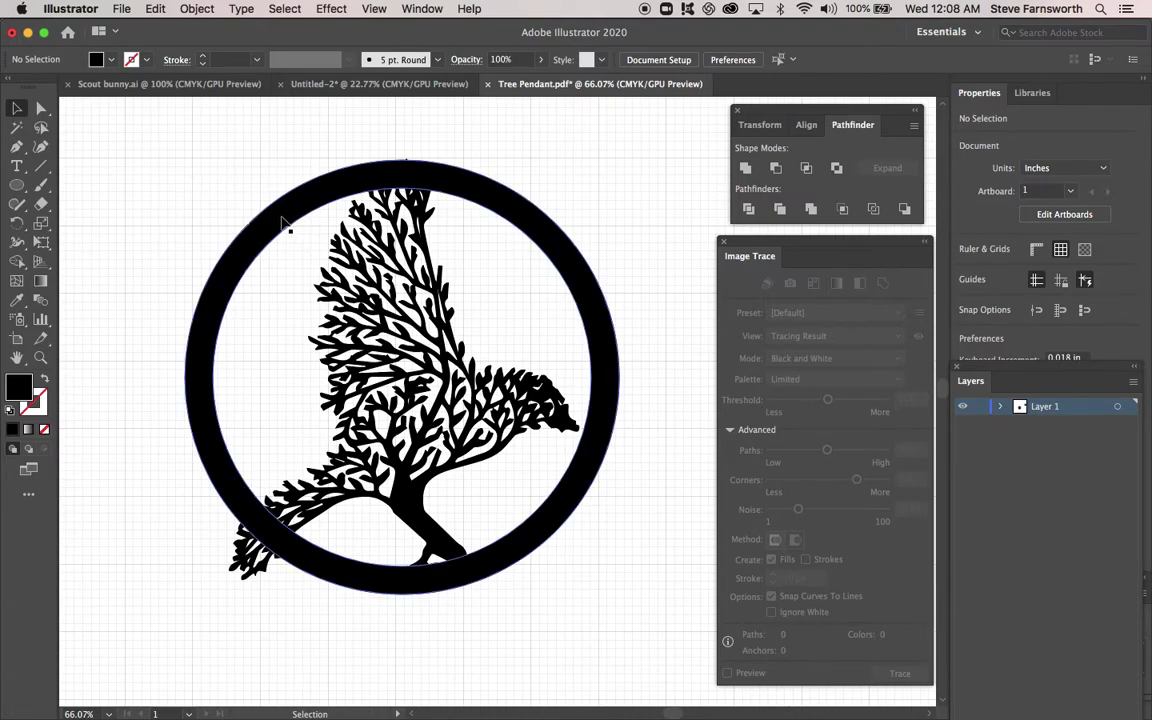
pyautogui.click(267, 227)
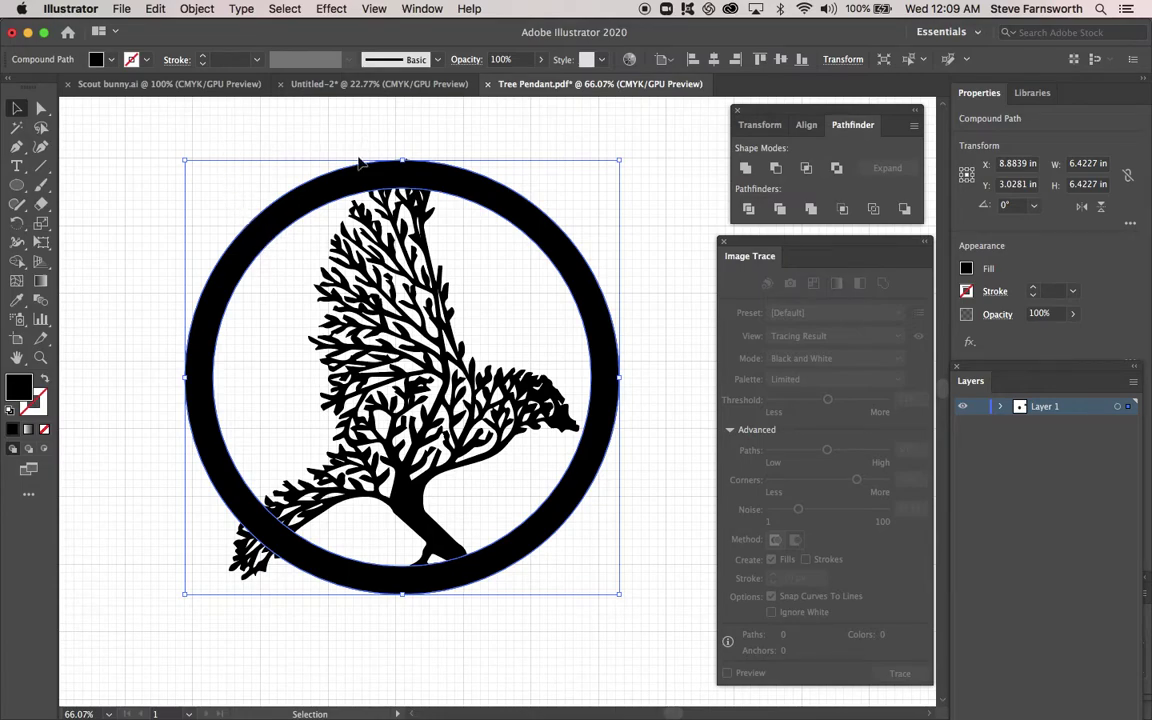
# - Lock the selected outlined ring with Object > Lock > Selection
pyautogui.click(198, 10)
pyautogui.moveTo(212, 118)
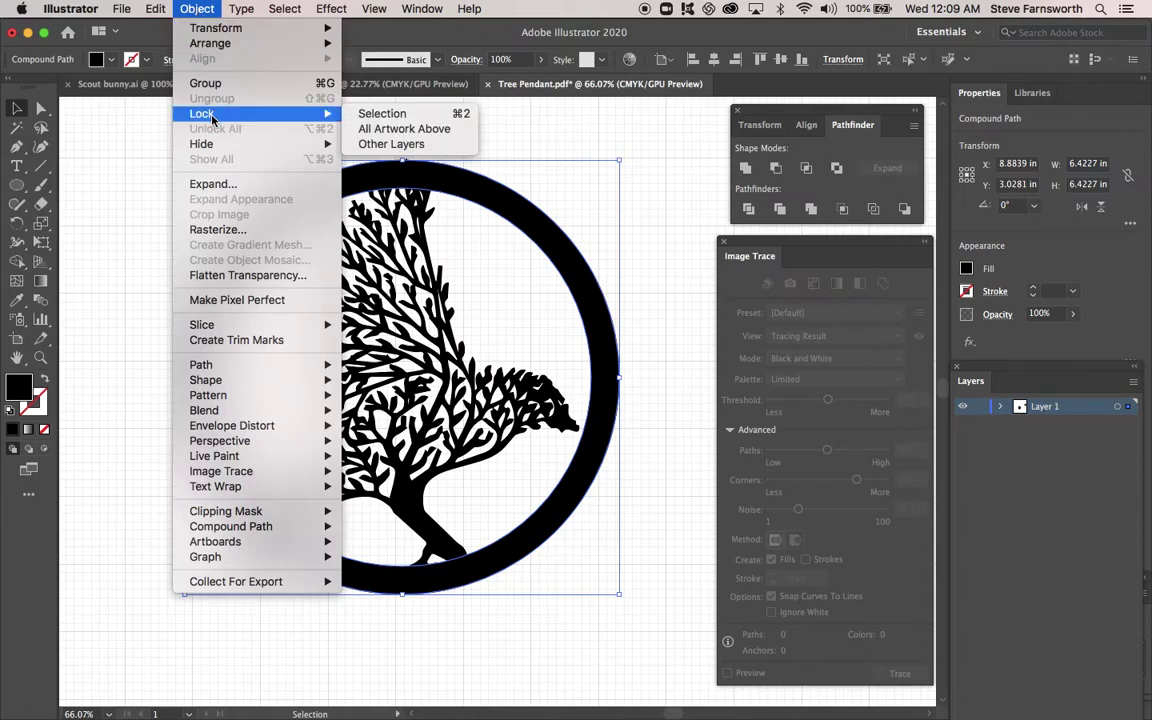
pyautogui.click(388, 119)
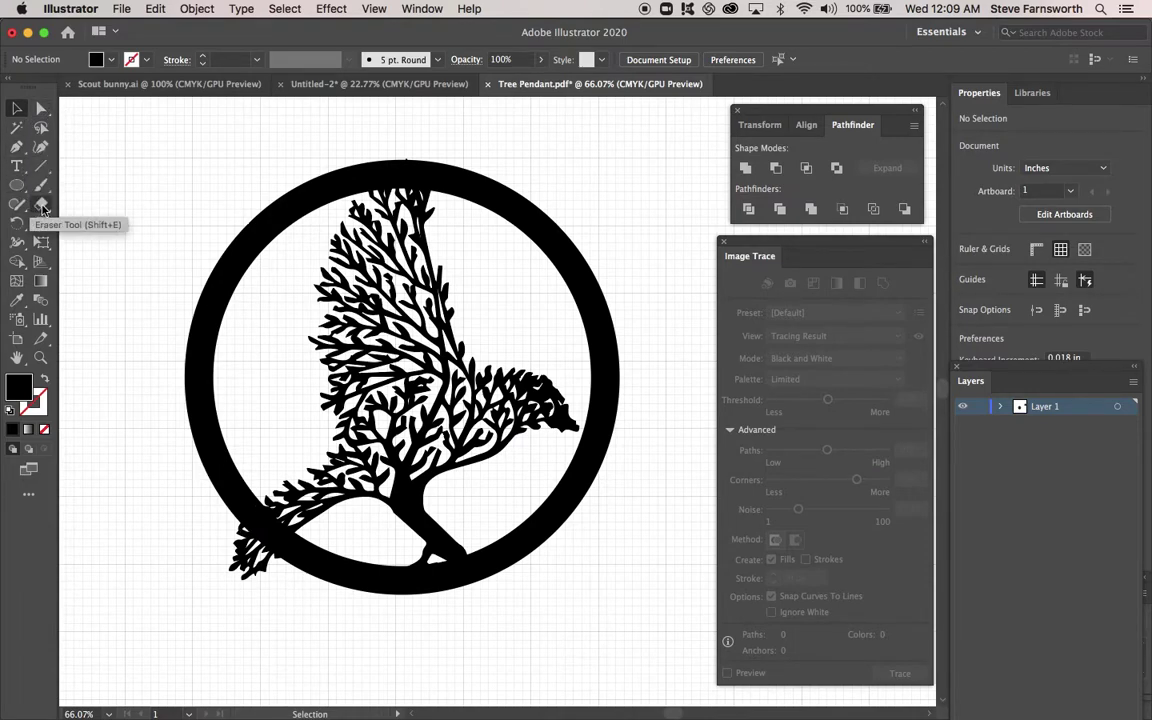
# - Erase the lower-left branch tips outside the ring, undoing a stray erase on the ring's top
pyautogui.click(42, 206)
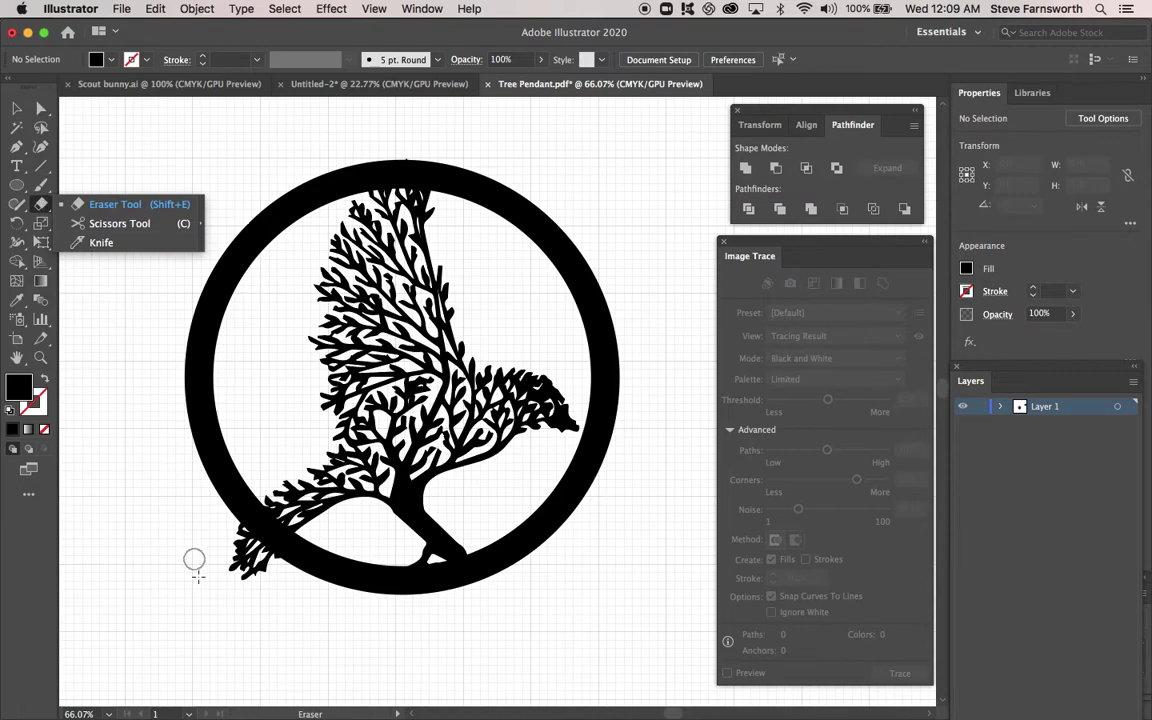
pyautogui.moveTo(257, 582)
pyautogui.mouseDown()
pyautogui.moveTo(222, 532)
pyautogui.moveTo(270, 582)
pyautogui.moveTo(235, 526)
pyautogui.moveTo(283, 577)
pyautogui.moveTo(230, 510)
pyautogui.moveTo(212, 559)
pyautogui.moveTo(231, 595)
pyautogui.moveTo(229, 555)
pyautogui.moveTo(254, 581)
pyautogui.mouseUp()
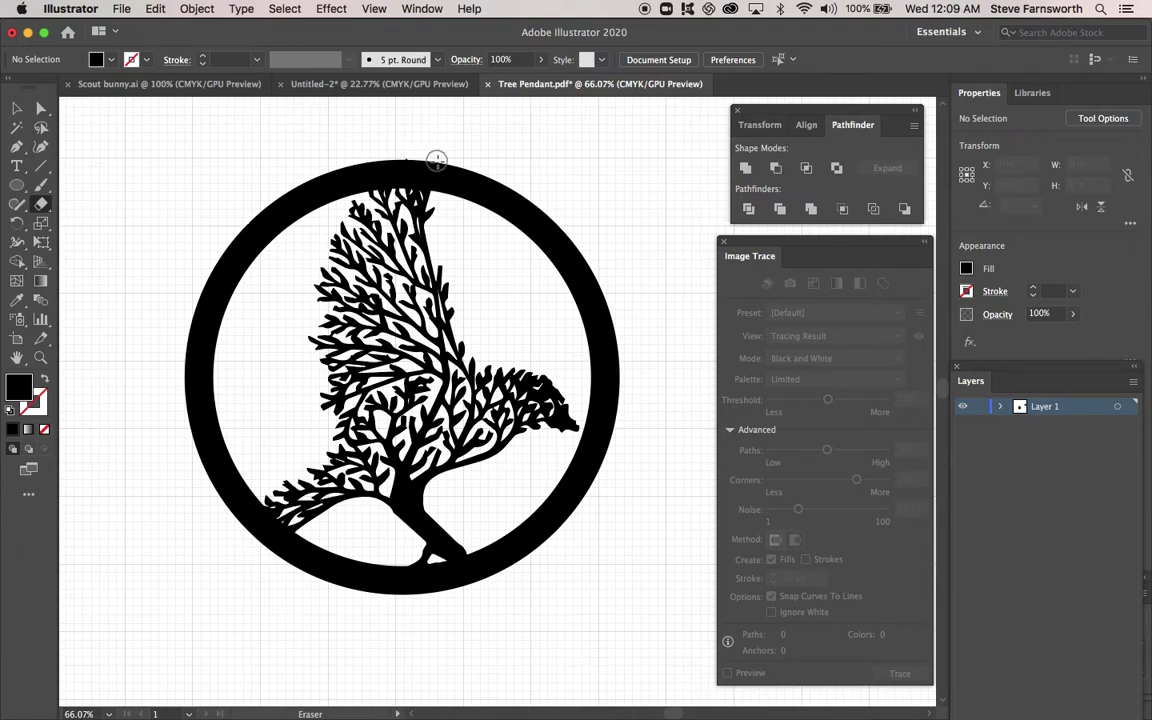
pyautogui.moveTo(440, 161); pyautogui.dragTo(380, 157)
pyautogui.press('super+z')
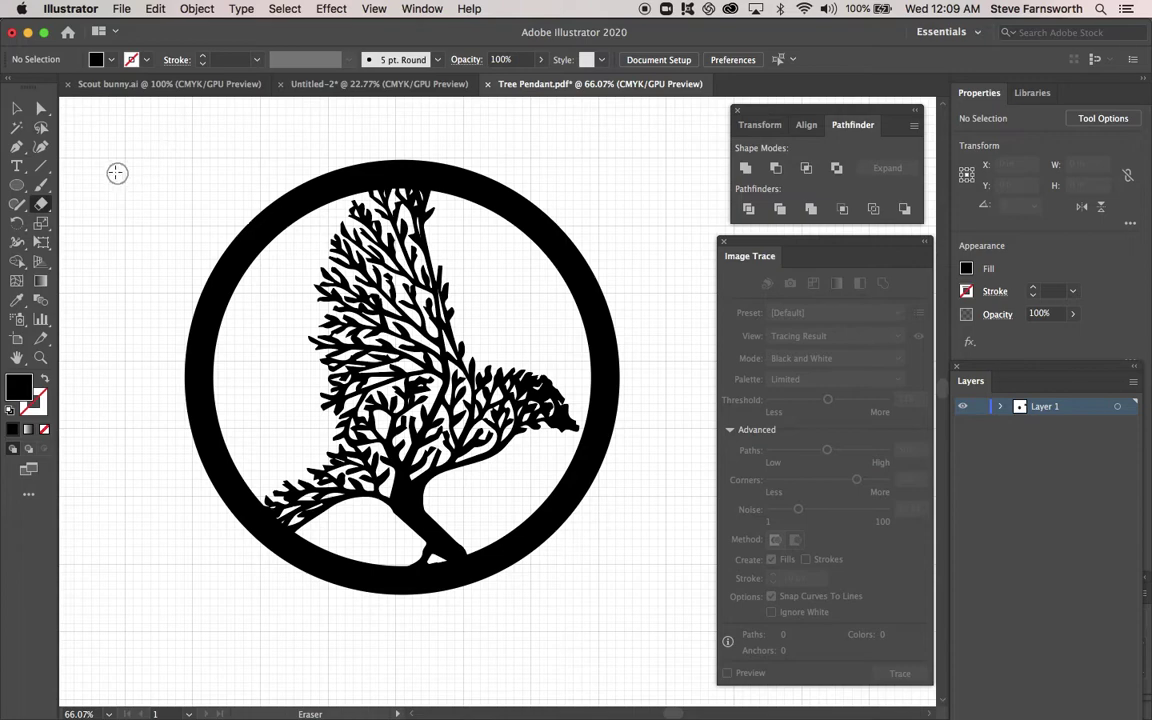
# - Return to the Selection tool and marquee over the artwork
pyautogui.click(18, 109)
pyautogui.hscroll(3, 249, 141)
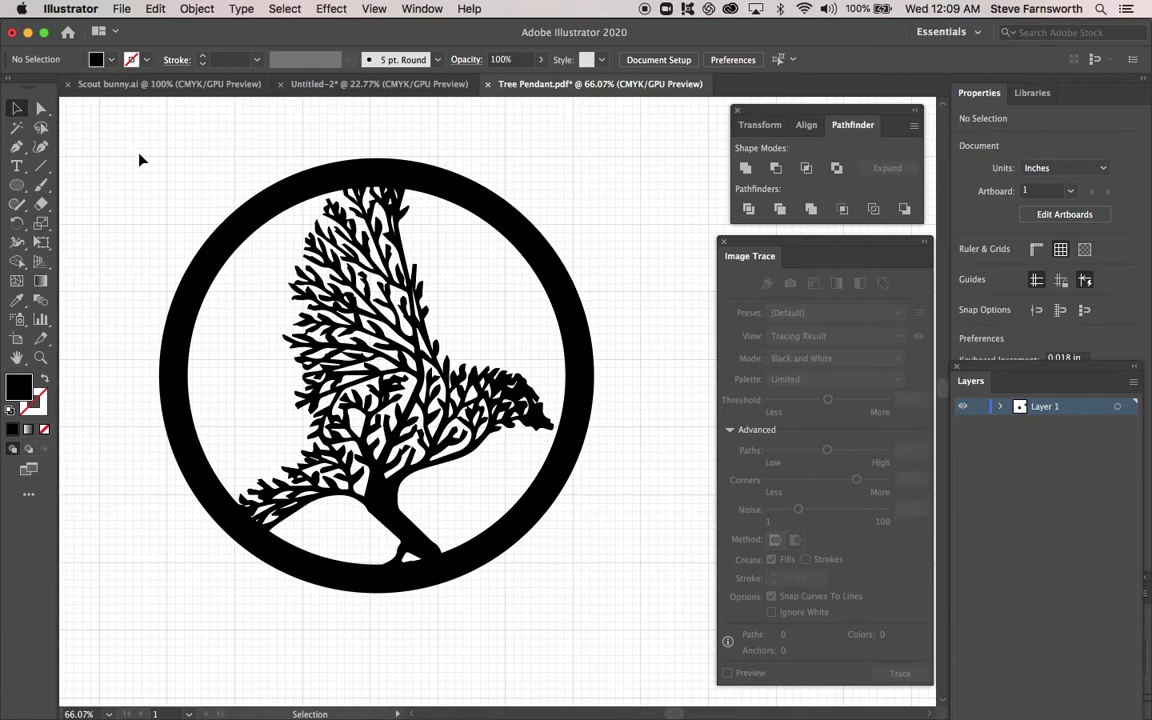
pyautogui.moveTo(111, 128); pyautogui.dragTo(185, 210)
# - Unlock All, select the ring and tree together, and combine them with Pathfinder Unite
pyautogui.click(198, 9)
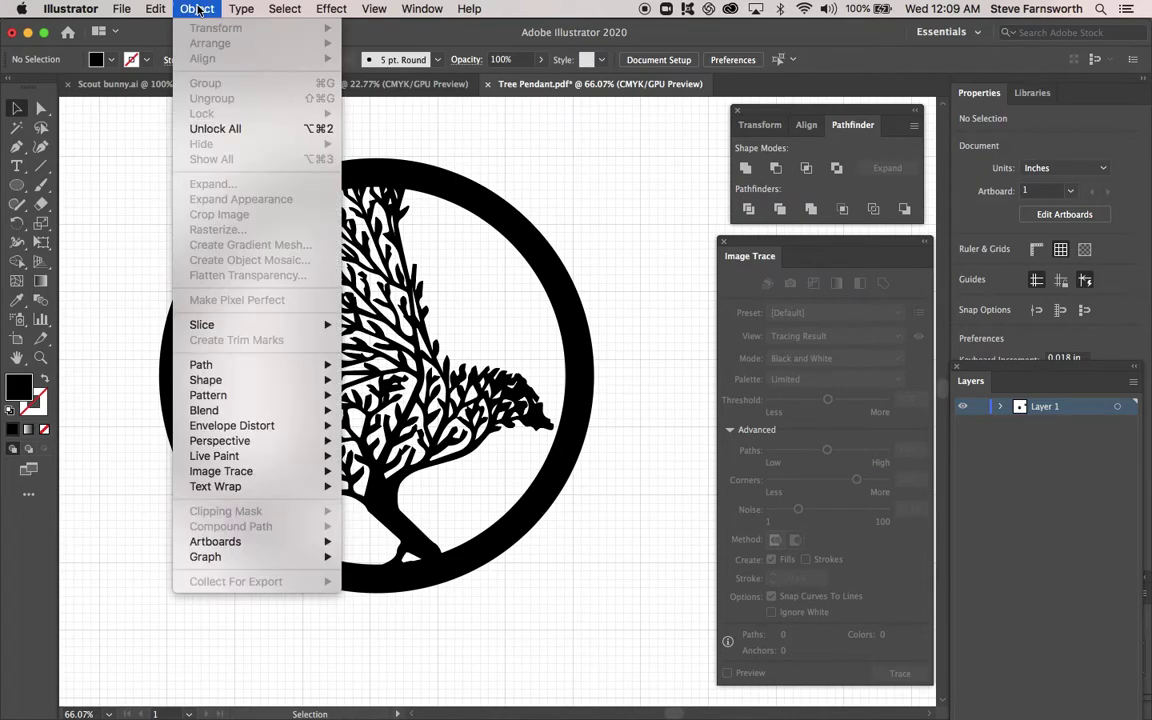
pyautogui.click(224, 128)
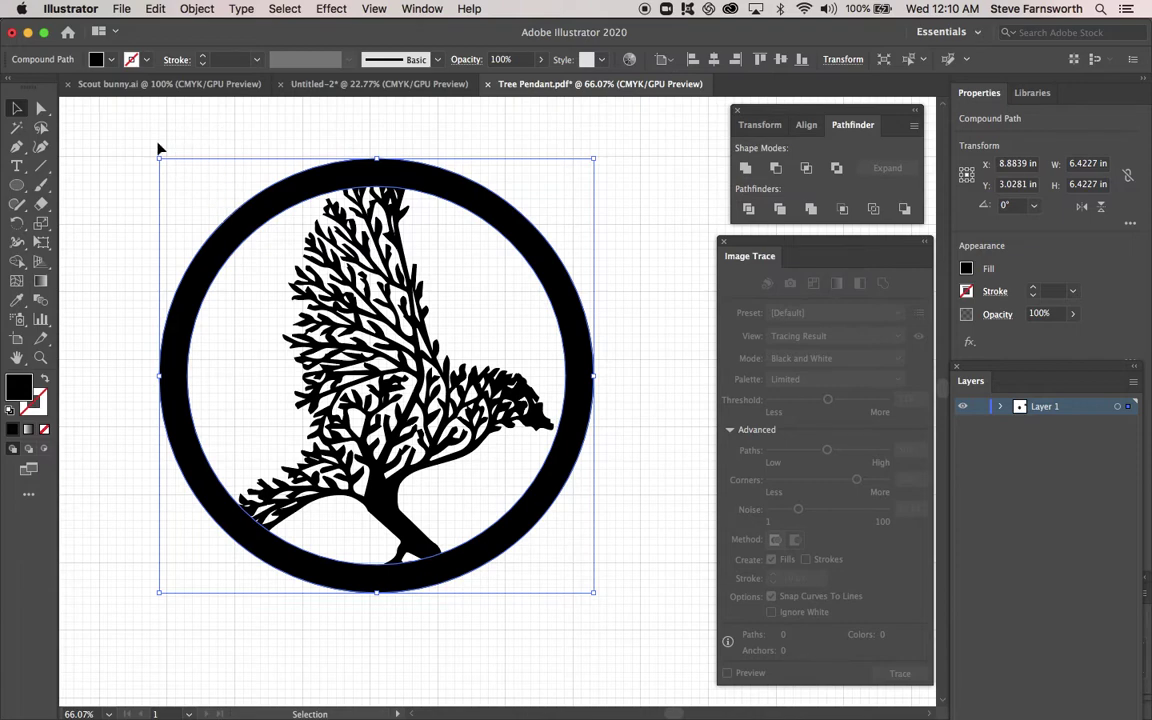
pyautogui.moveTo(140, 129); pyautogui.dragTo(634, 606)
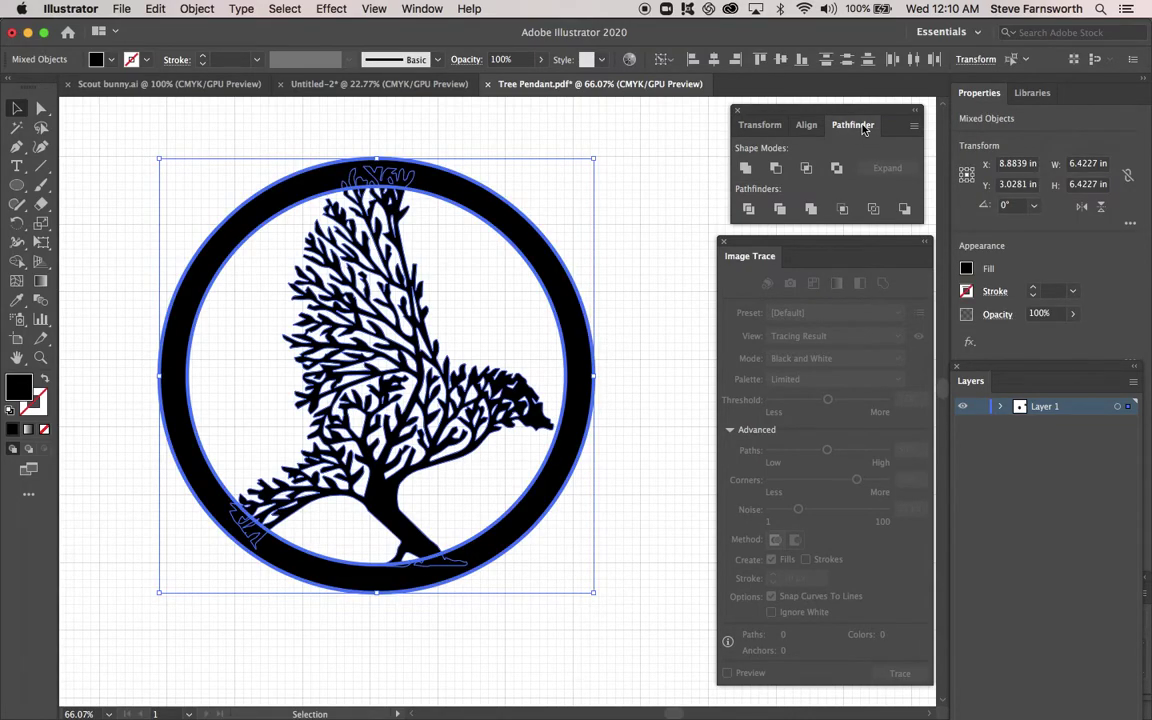
pyautogui.click(745, 170)
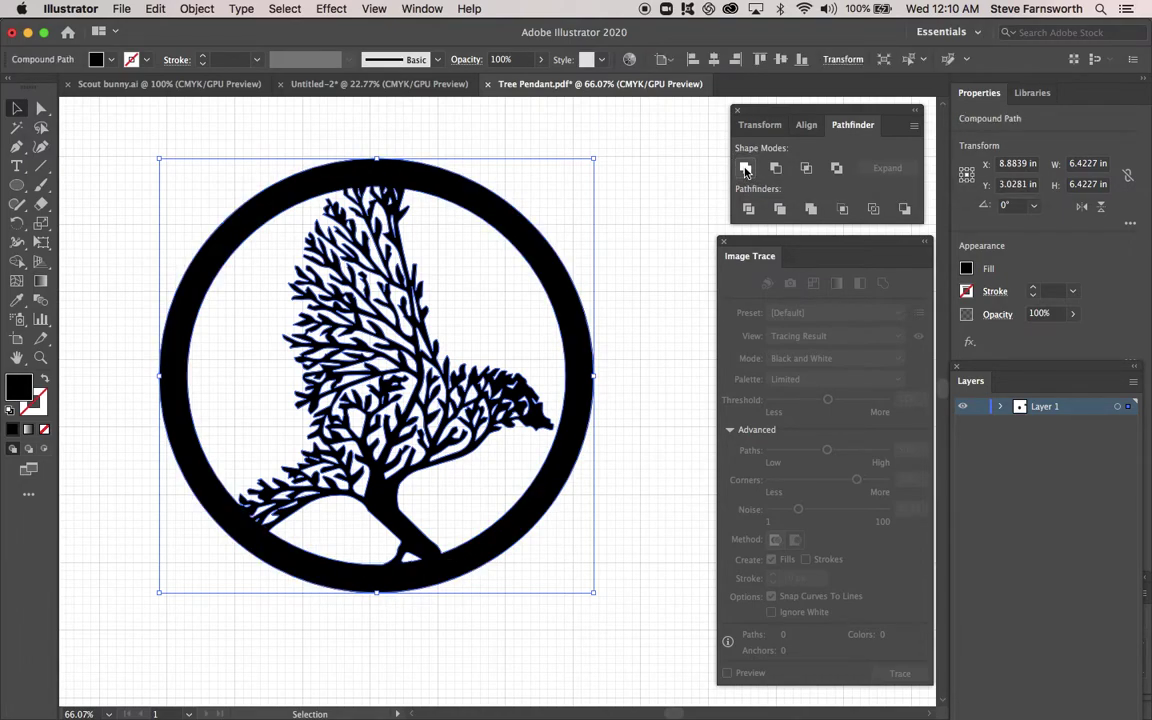
pyautogui.click(645, 173)
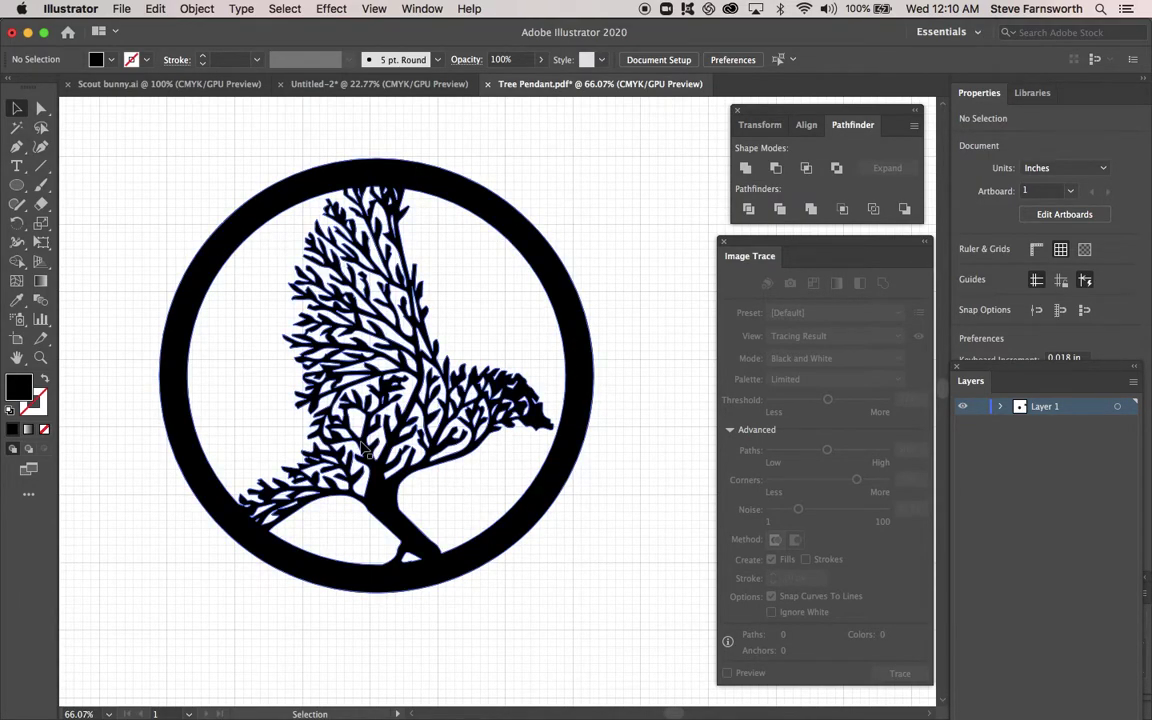
# - Draw a small black 0.9265 × 0.603 in ellipse and move it onto the ring's top edge
pyautogui.scroll(3, 240, 268)
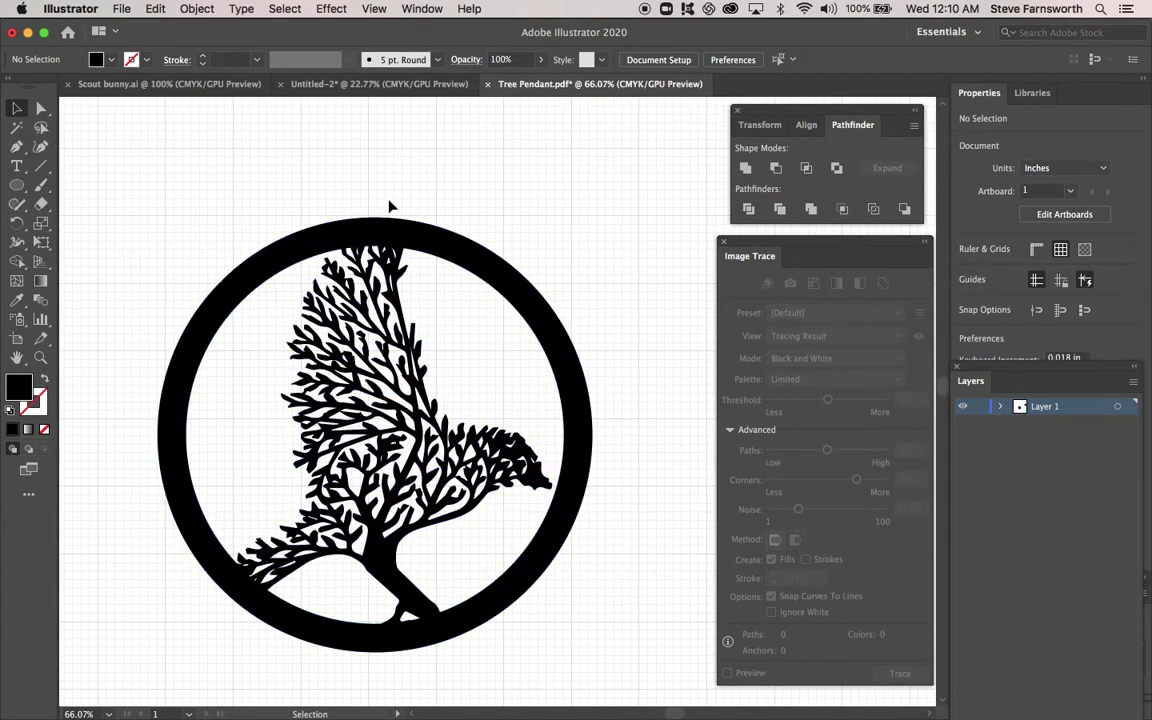
pyautogui.click(17, 188)
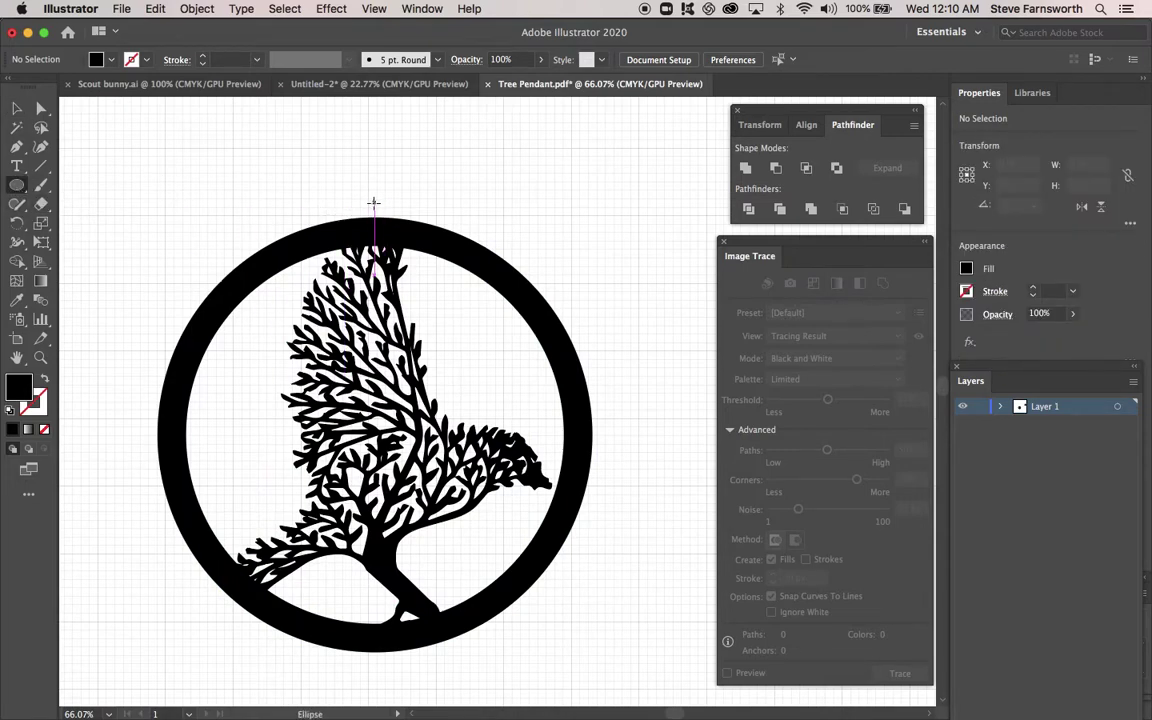
pyautogui.moveTo(370, 202); pyautogui.dragTo(435, 241)
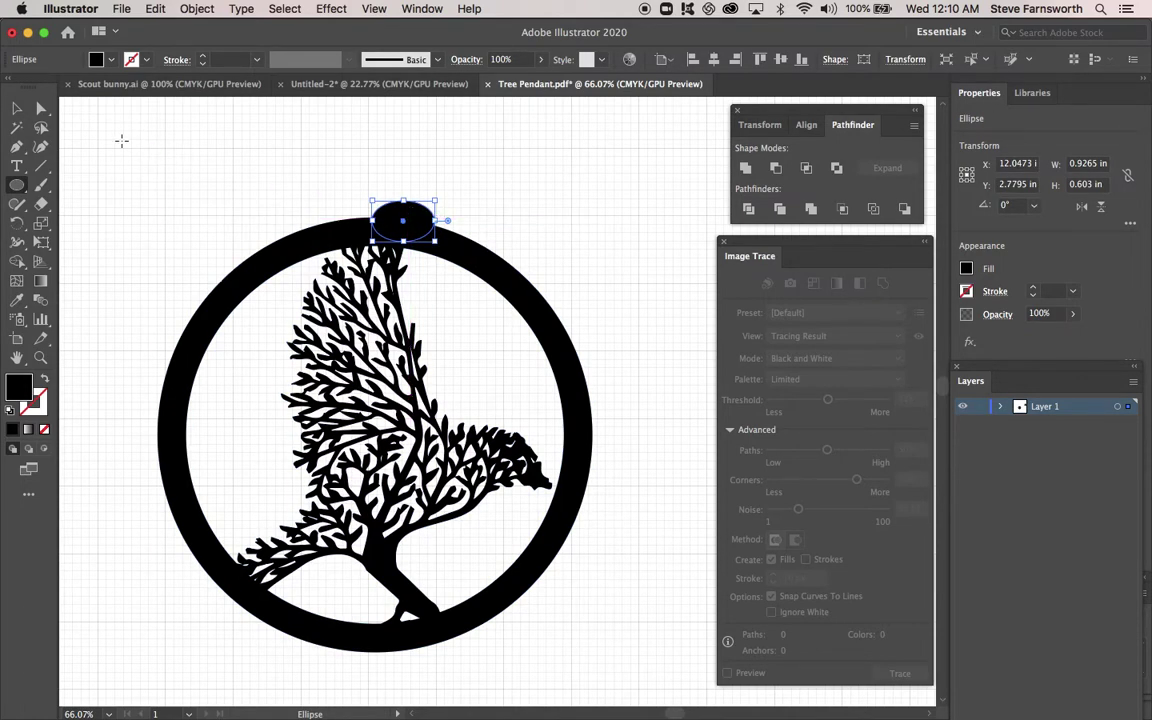
pyautogui.click(17, 107)
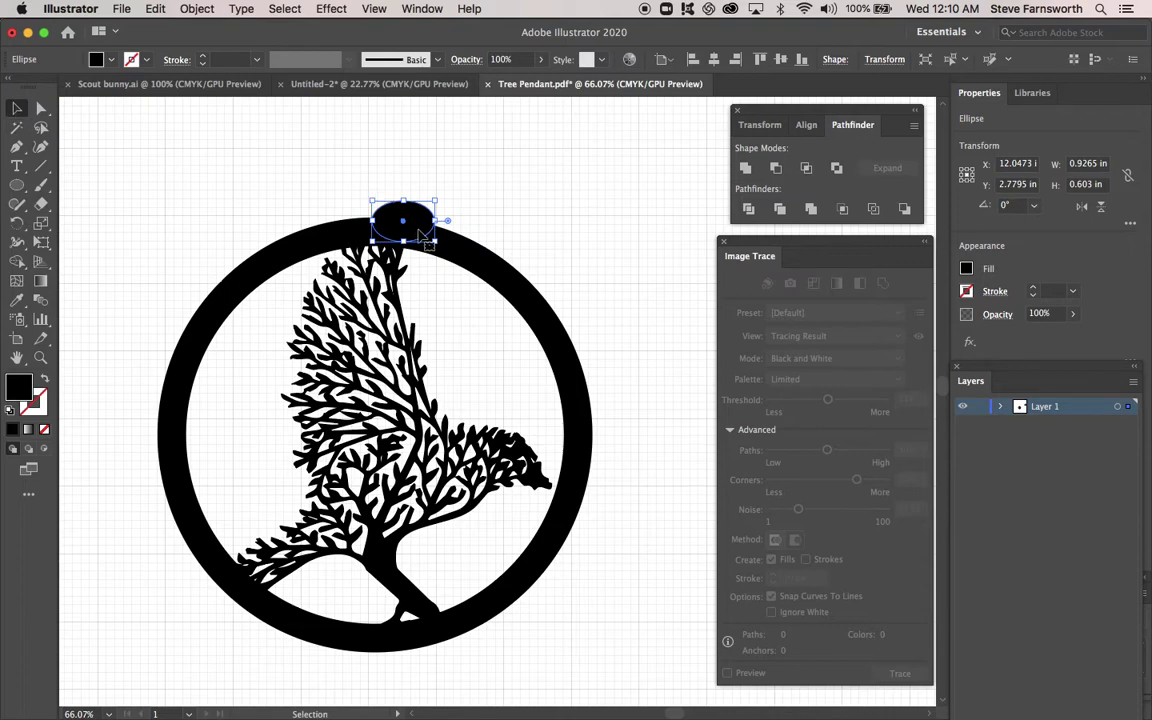
pyautogui.moveTo(420, 234); pyautogui.dragTo(390, 212)
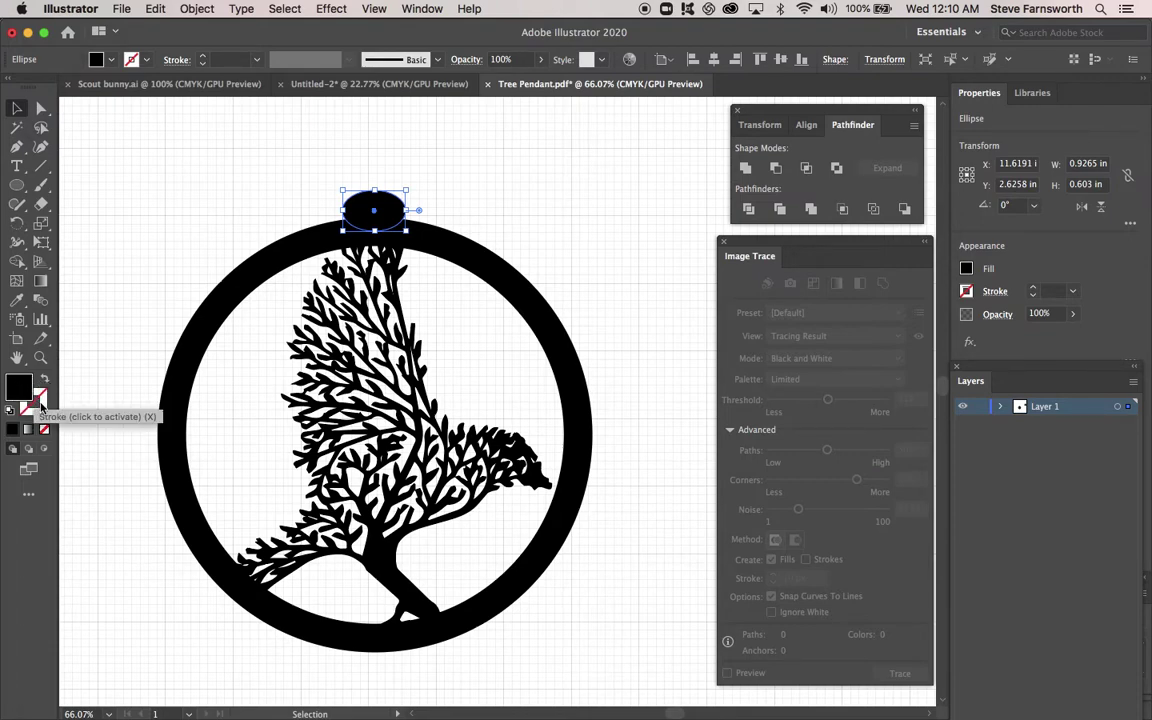
# - Make the ellipse an outline with an 18 pt stroke and narrow it to about 0.73 in wide
pyautogui.click(44, 382)
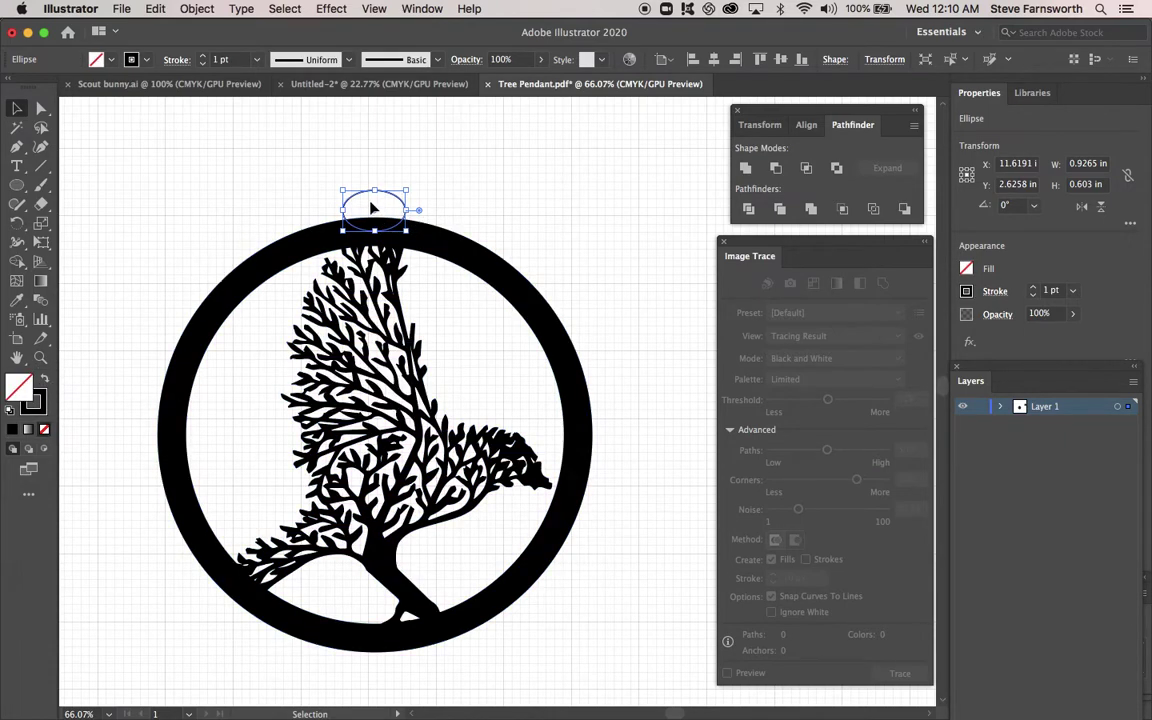
pyautogui.moveTo(363, 194); pyautogui.dragTo(364, 199)
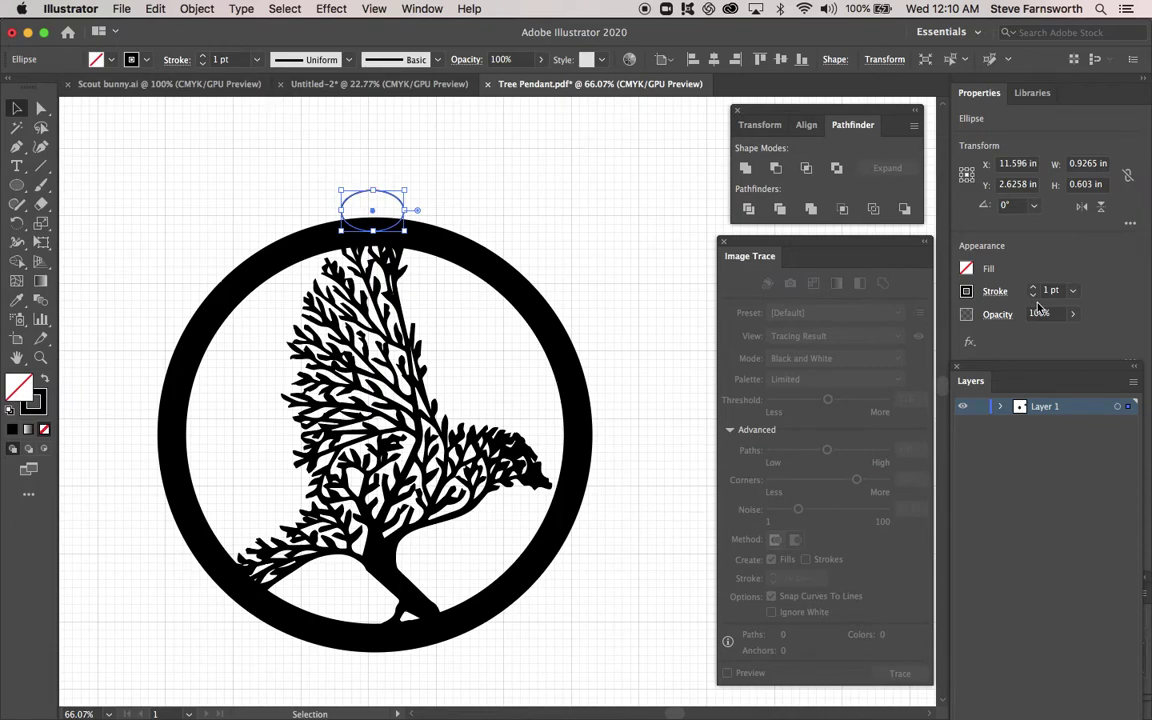
pyautogui.click(1073, 291)
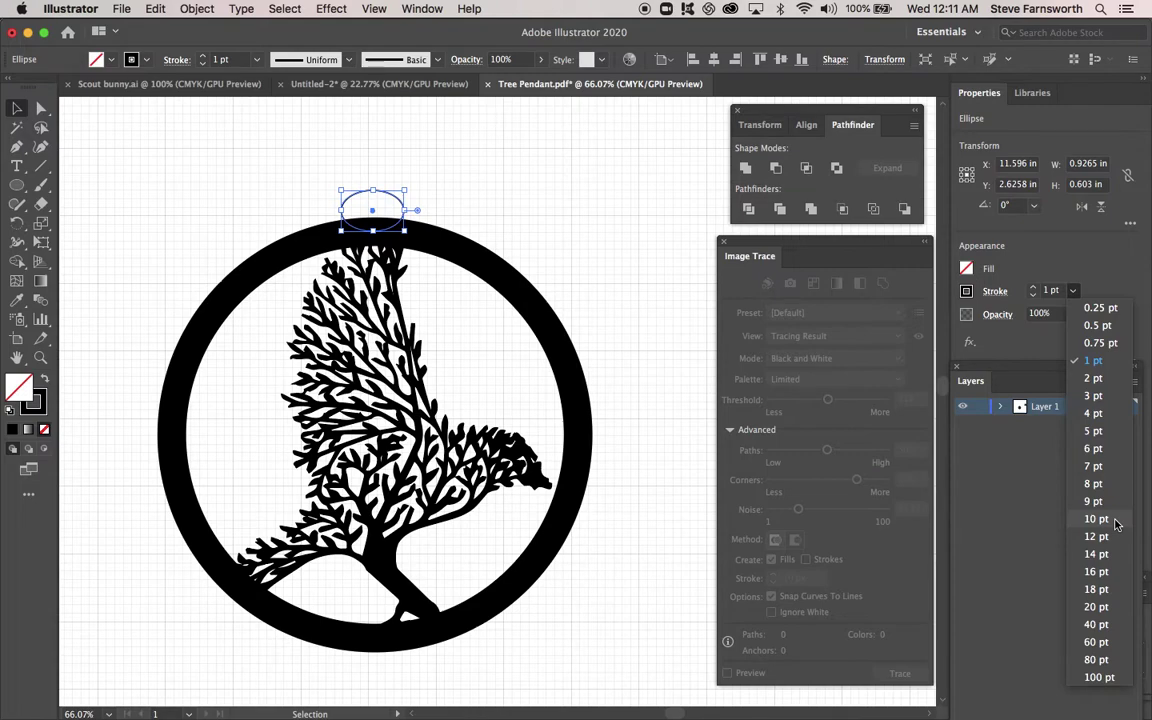
pyautogui.click(1100, 553)
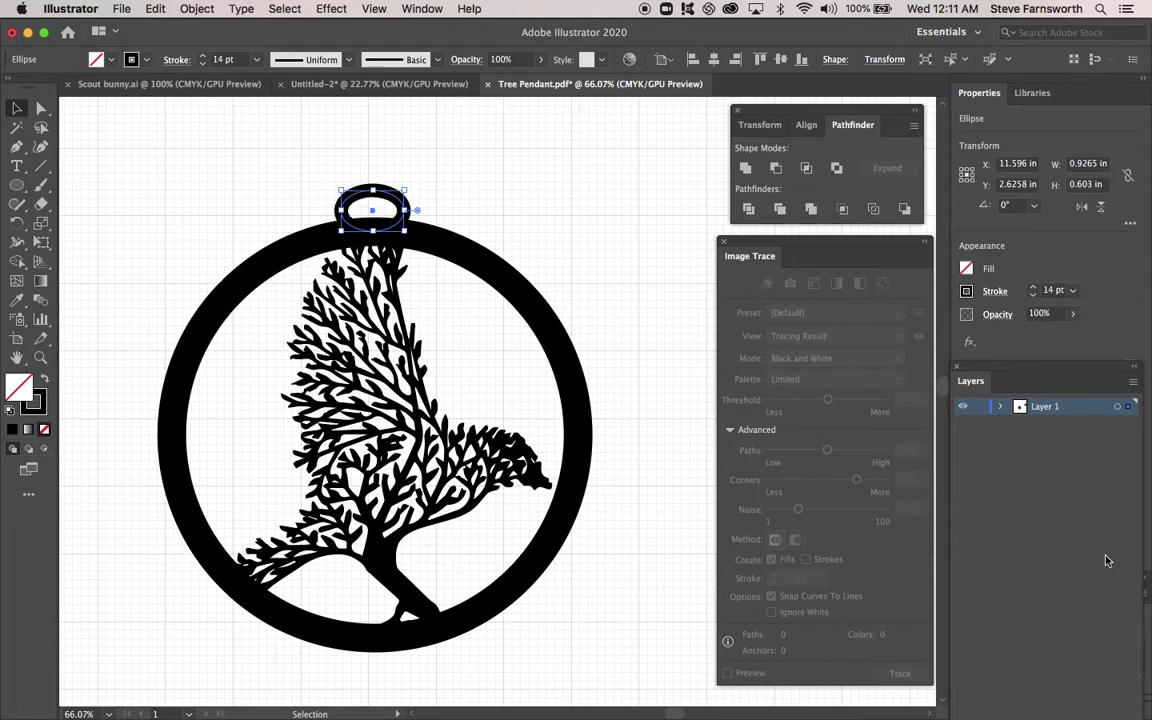
pyautogui.click(1073, 290)
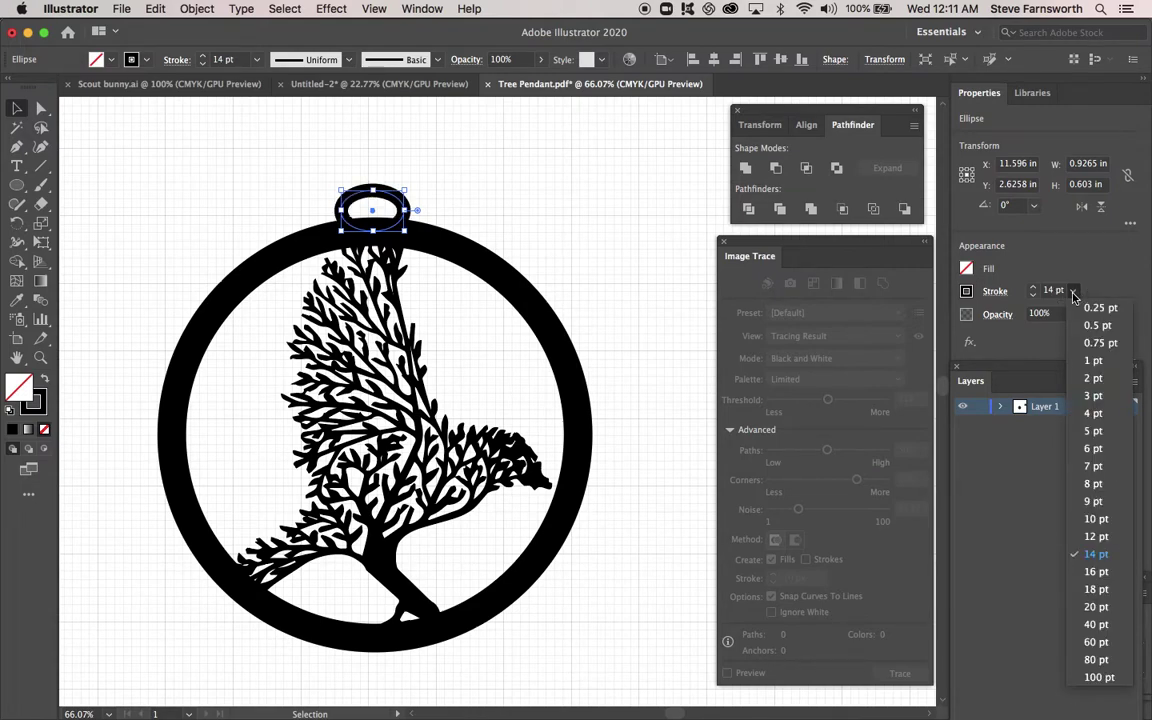
pyautogui.click(1100, 588)
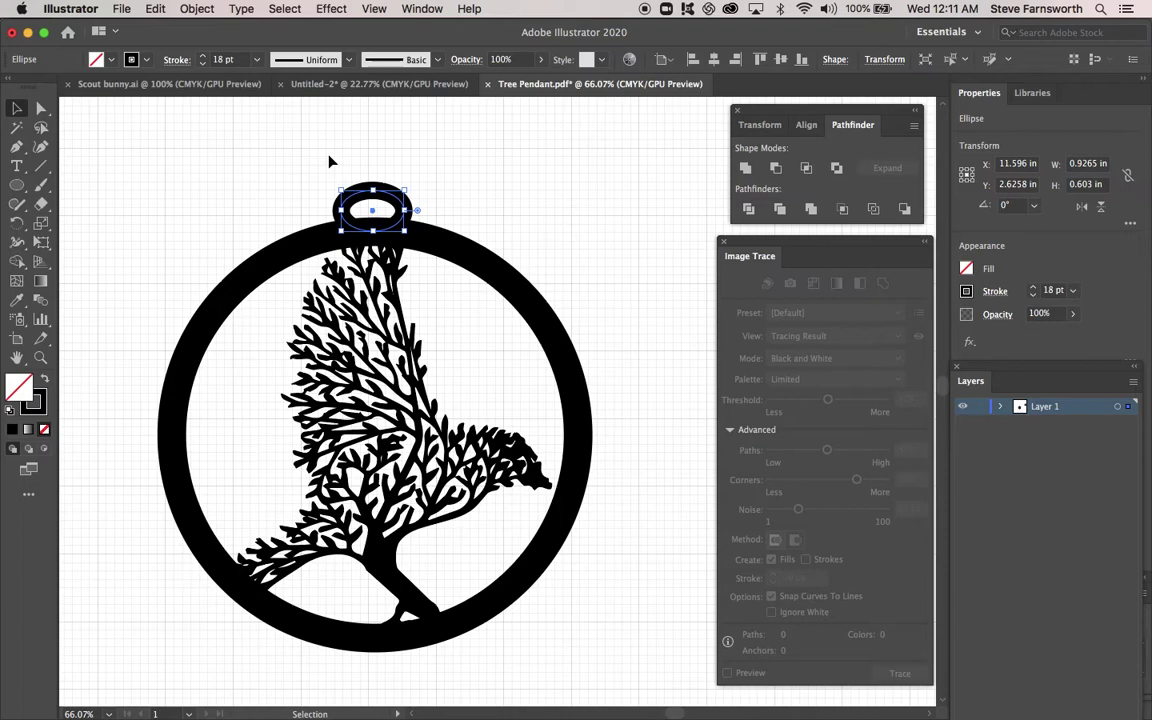
pyautogui.moveTo(410, 209); pyautogui.dragTo(372, 196)
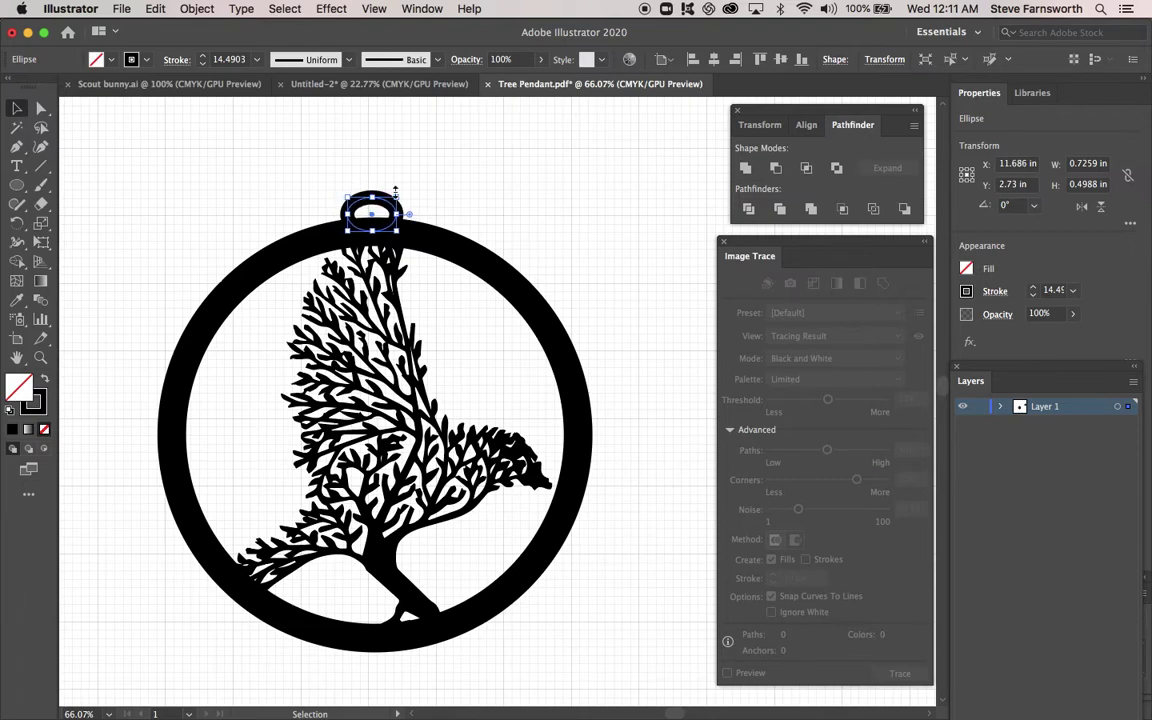
# - Set the hanging loop's stroke weight to 20 pt, then reselect the loop
pyautogui.click(481, 172)
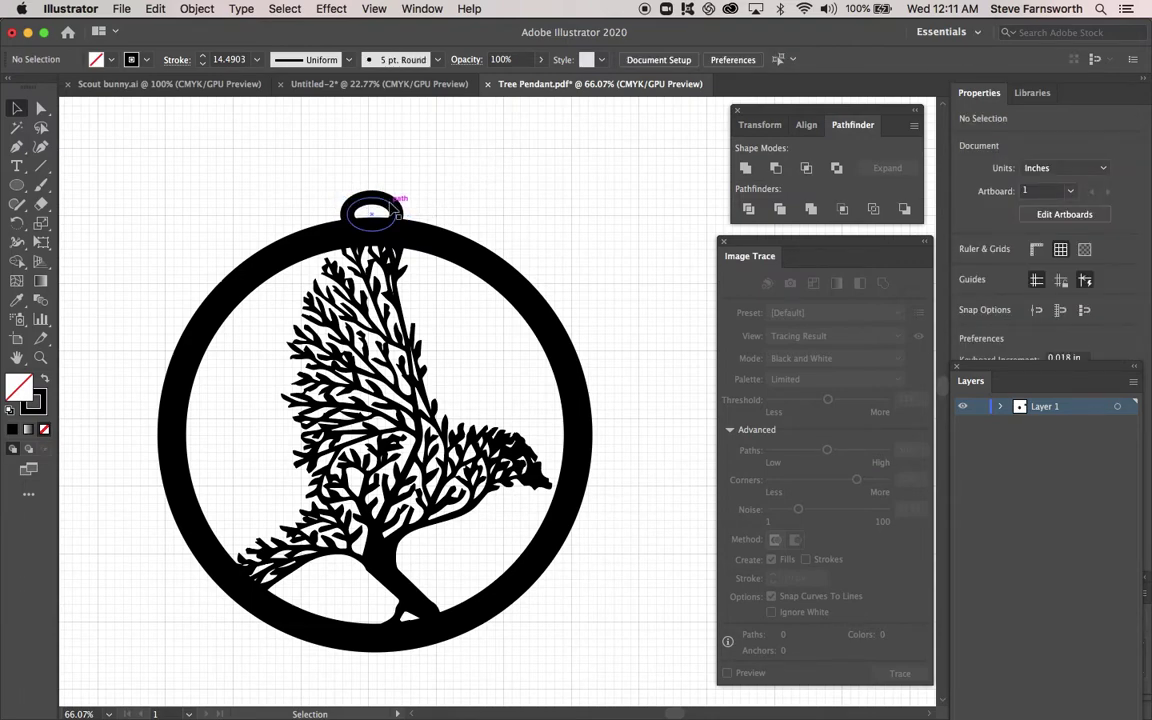
pyautogui.click(392, 207)
pyautogui.click(450, 176)
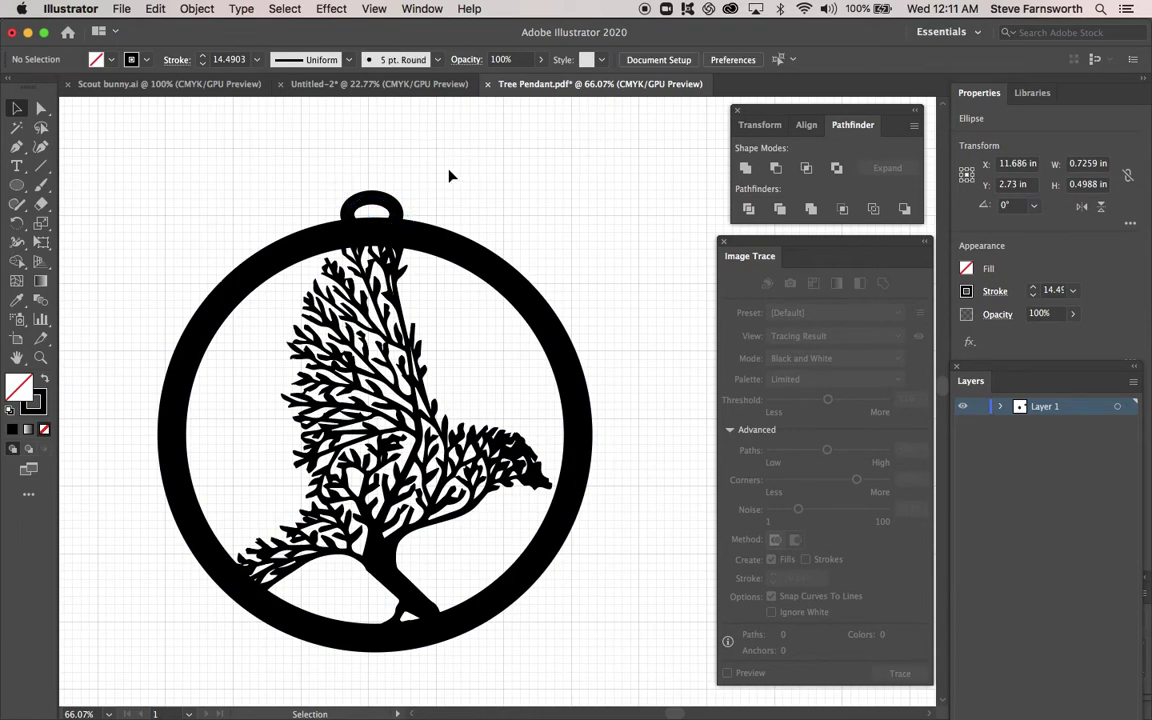
pyautogui.click(396, 215)
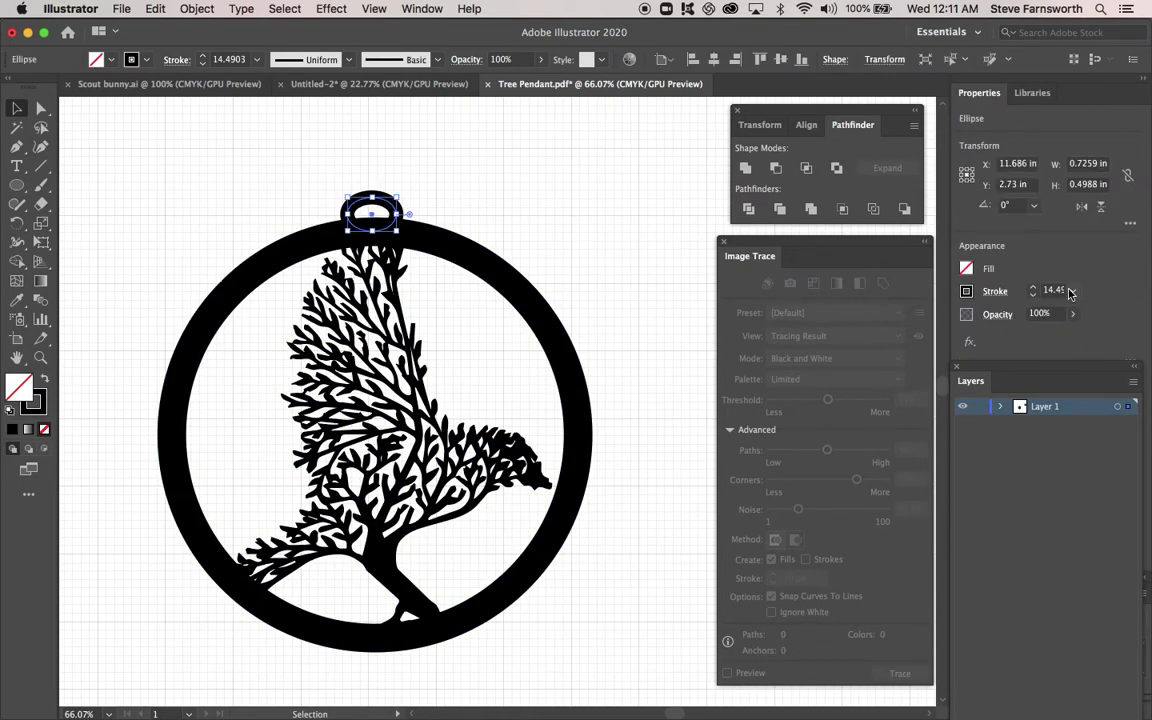
pyautogui.click(1072, 290)
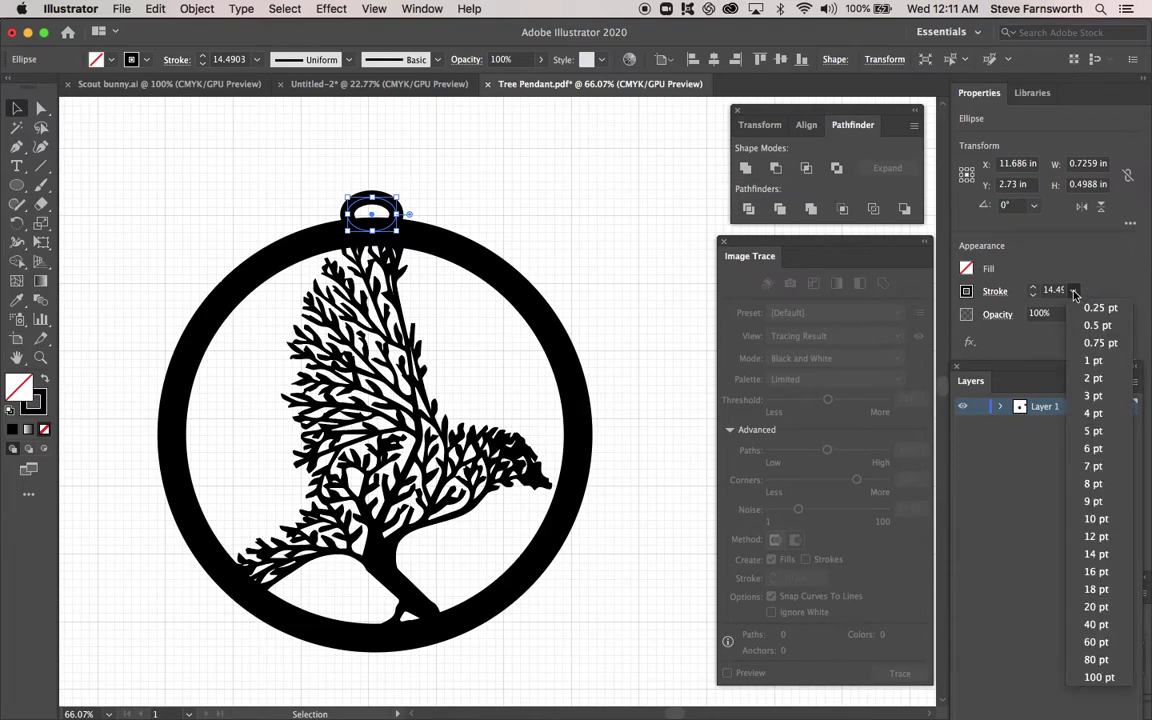
pyautogui.click(1106, 606)
pyautogui.click(700, 326)
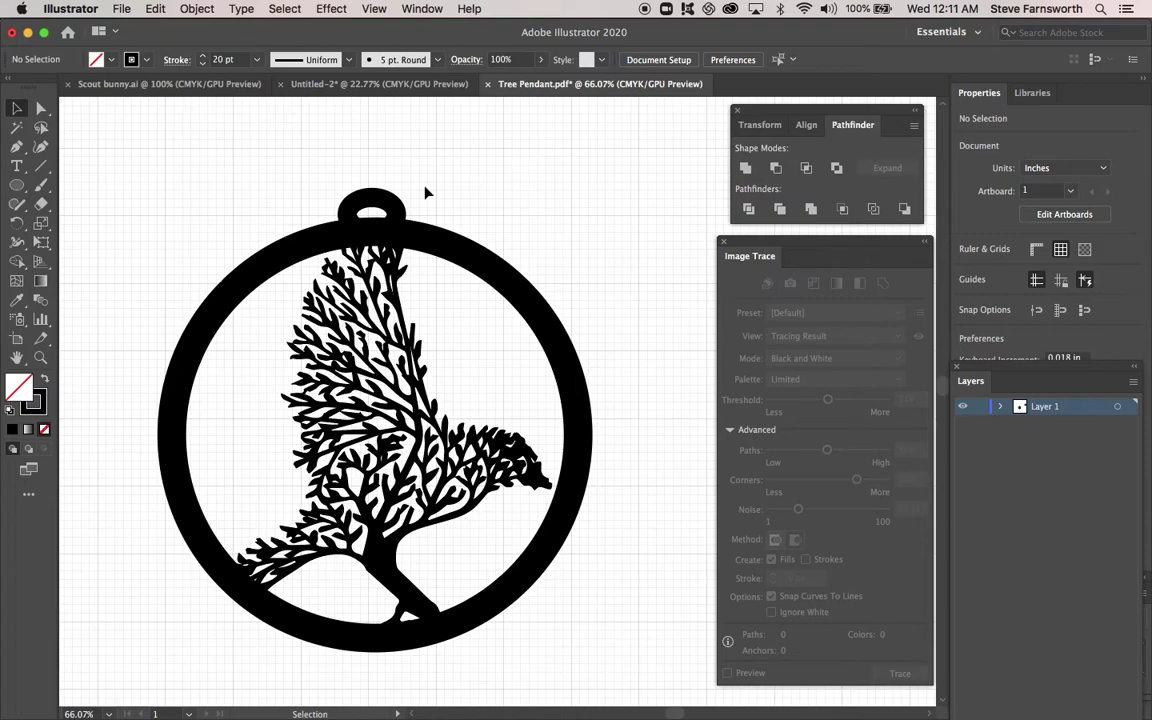
pyautogui.click(370, 201)
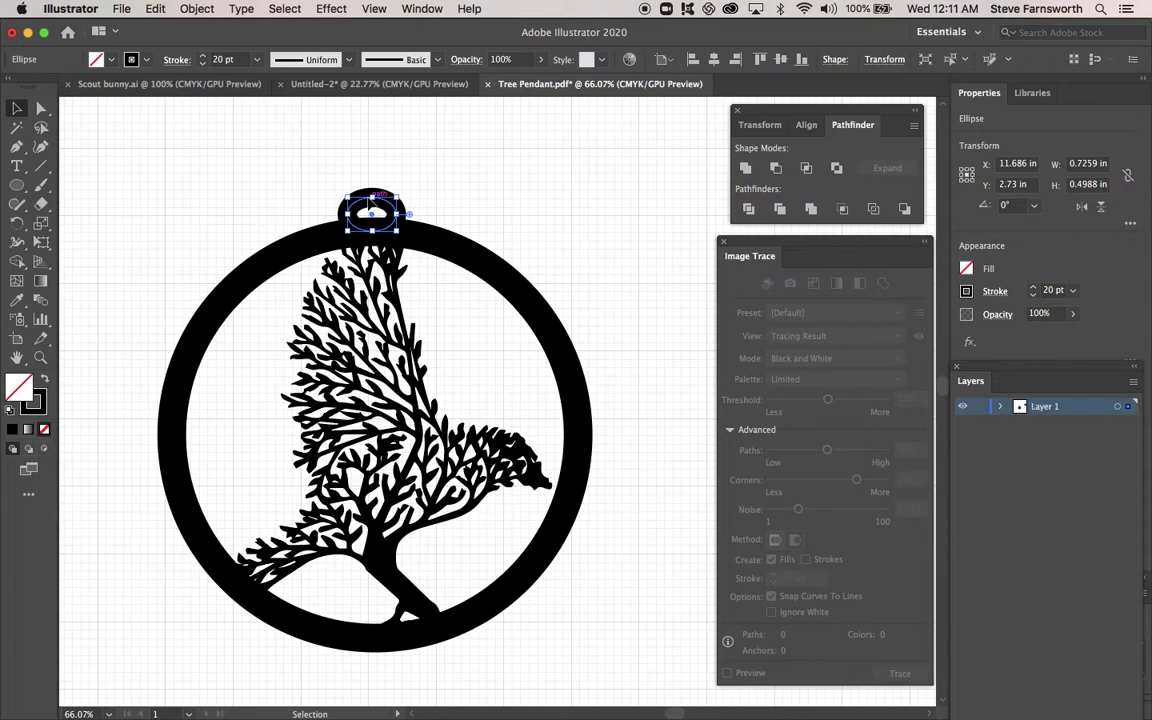
pyautogui.click(465, 195)
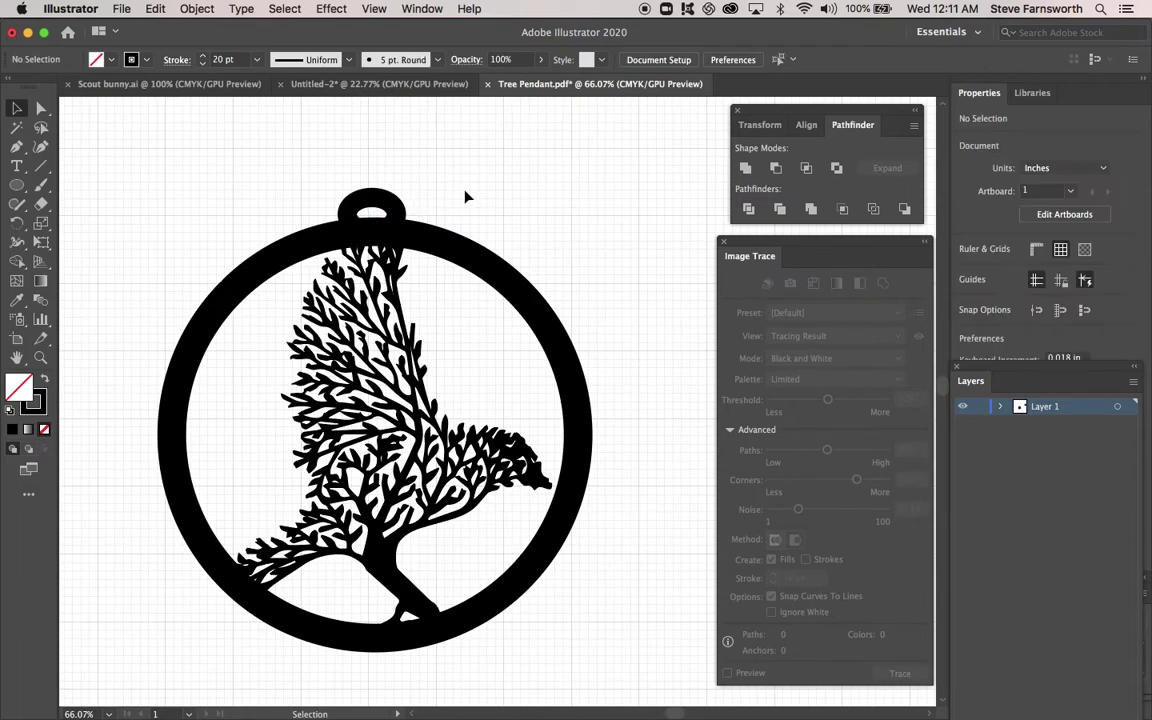
pyautogui.click(378, 192)
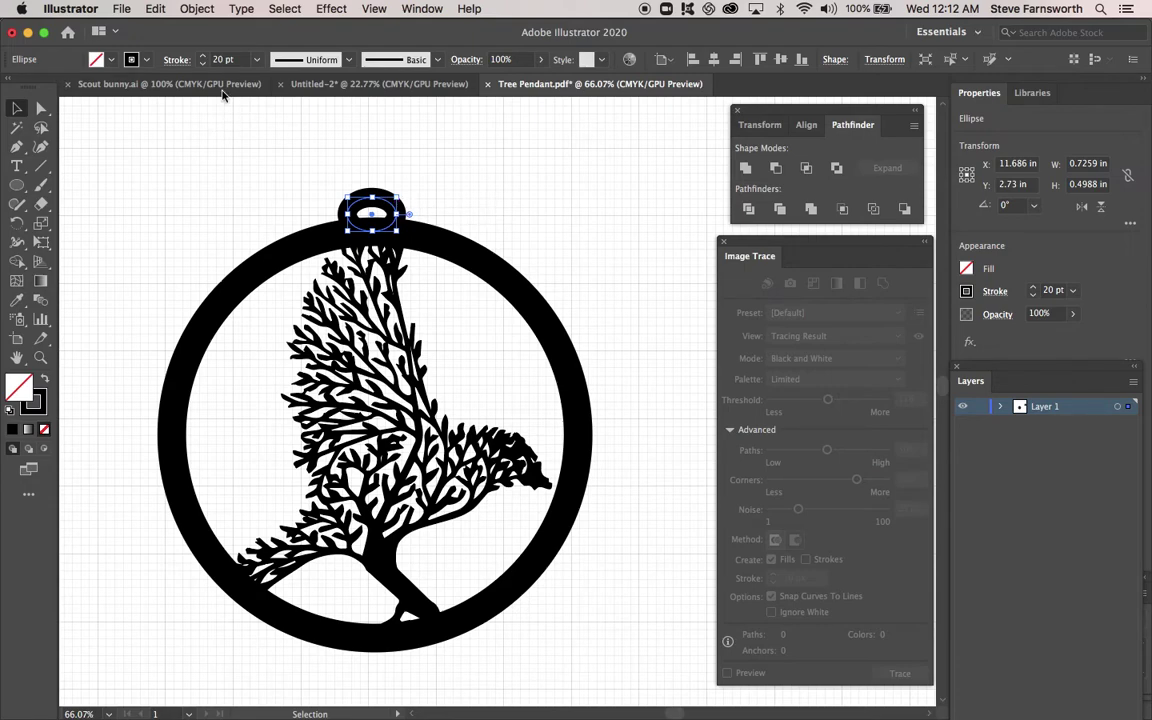
# - Convert the loop's stroke into a filled shape with Object > Path > Outline Stroke
pyautogui.click(196, 9)
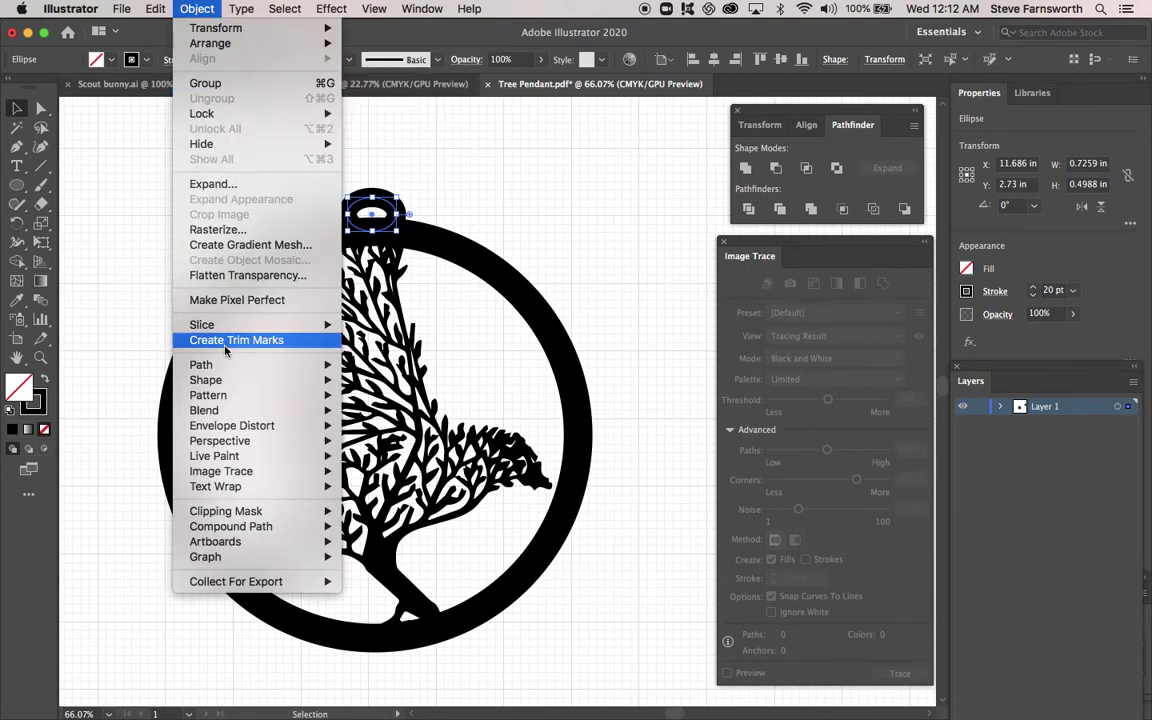
pyautogui.moveTo(226, 366)
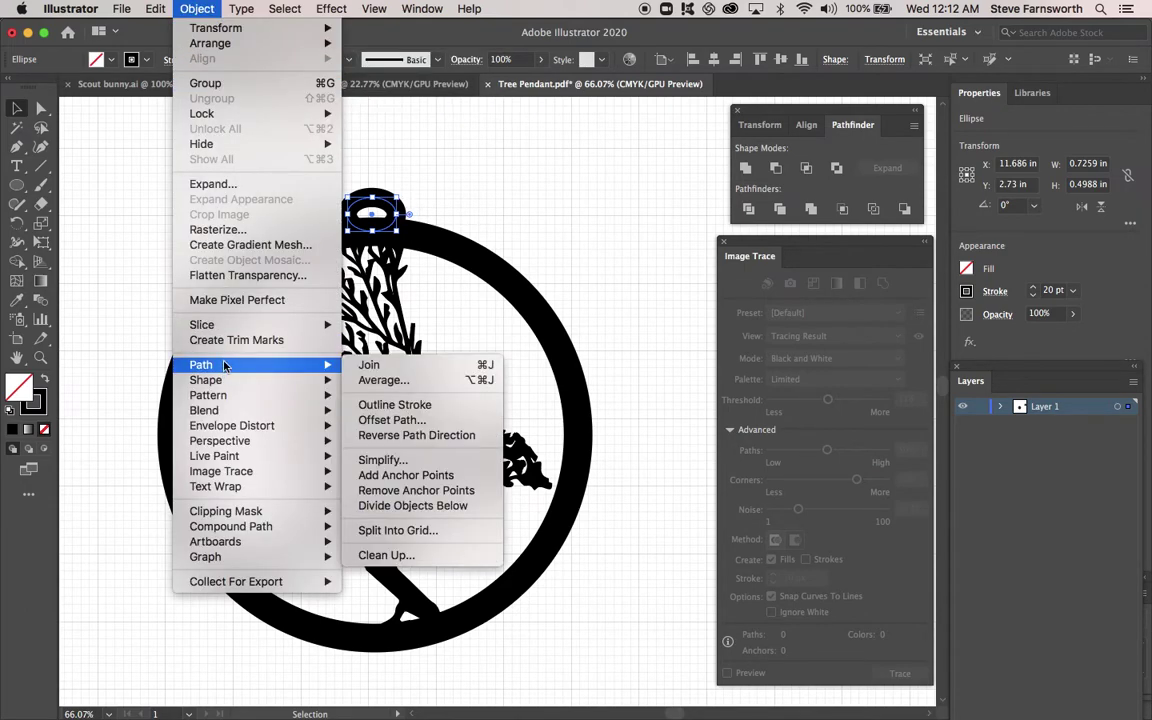
pyautogui.click(396, 407)
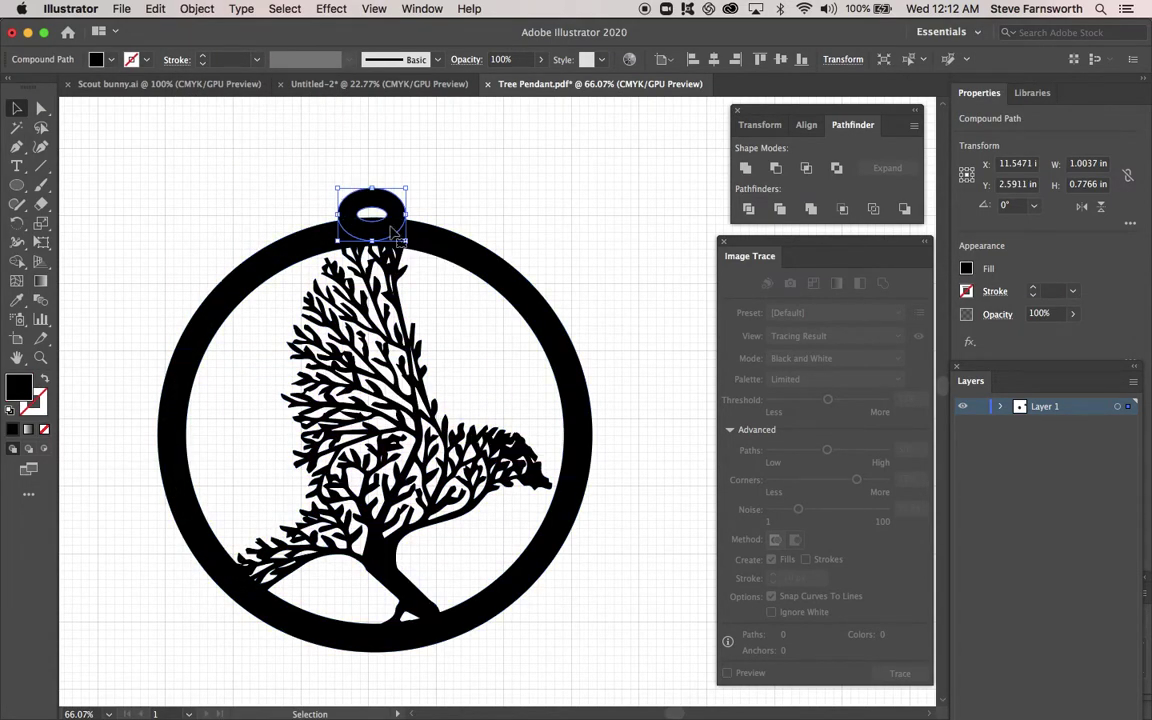
pyautogui.click(504, 174)
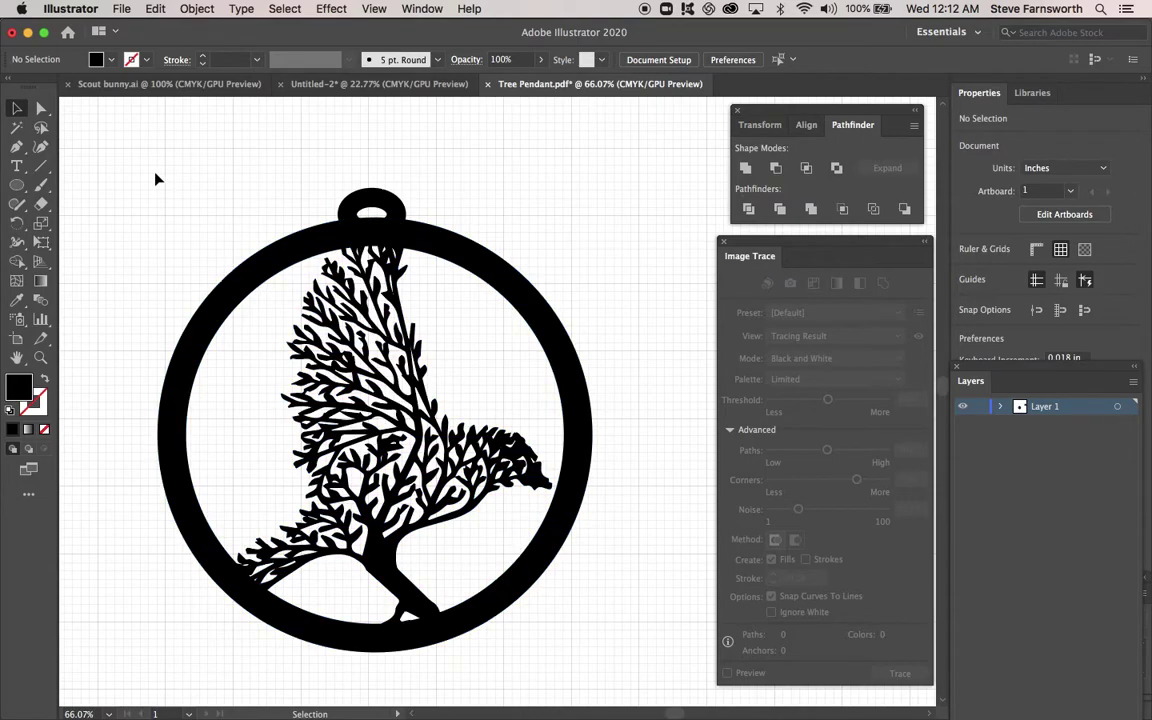
# - Select the loop, ring and tree together and unite them with Pathfinder
pyautogui.moveTo(115, 135); pyautogui.dragTo(645, 676)
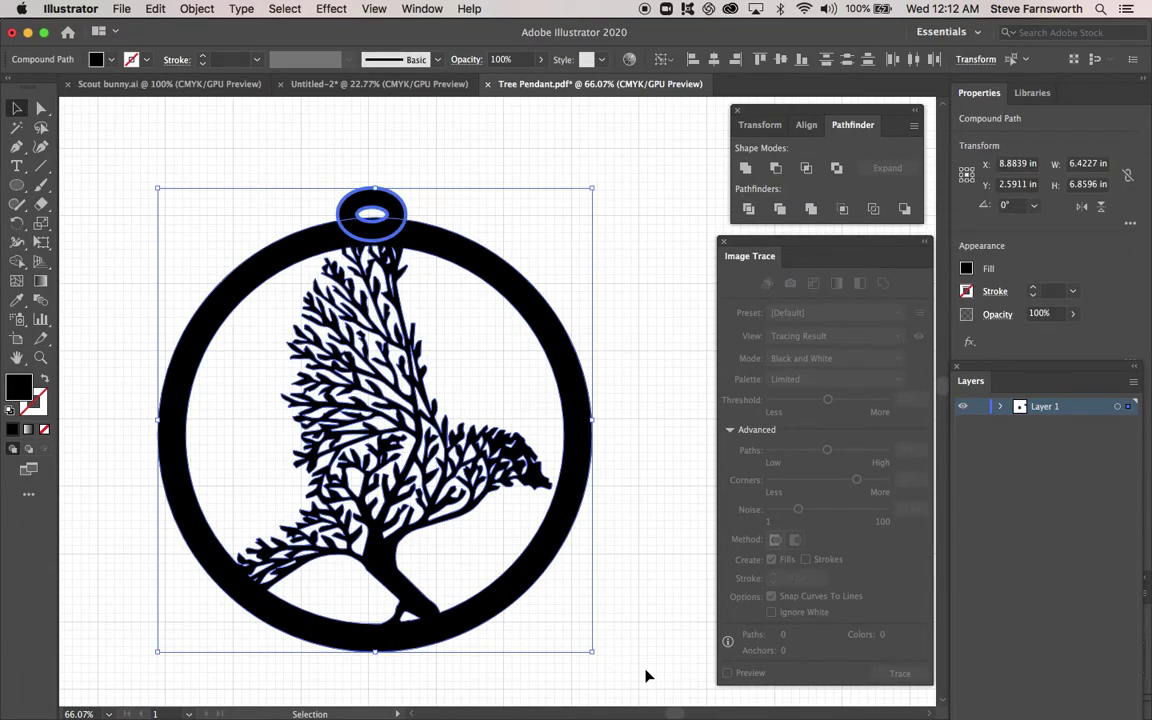
pyautogui.click(744, 169)
pyautogui.click(534, 138)
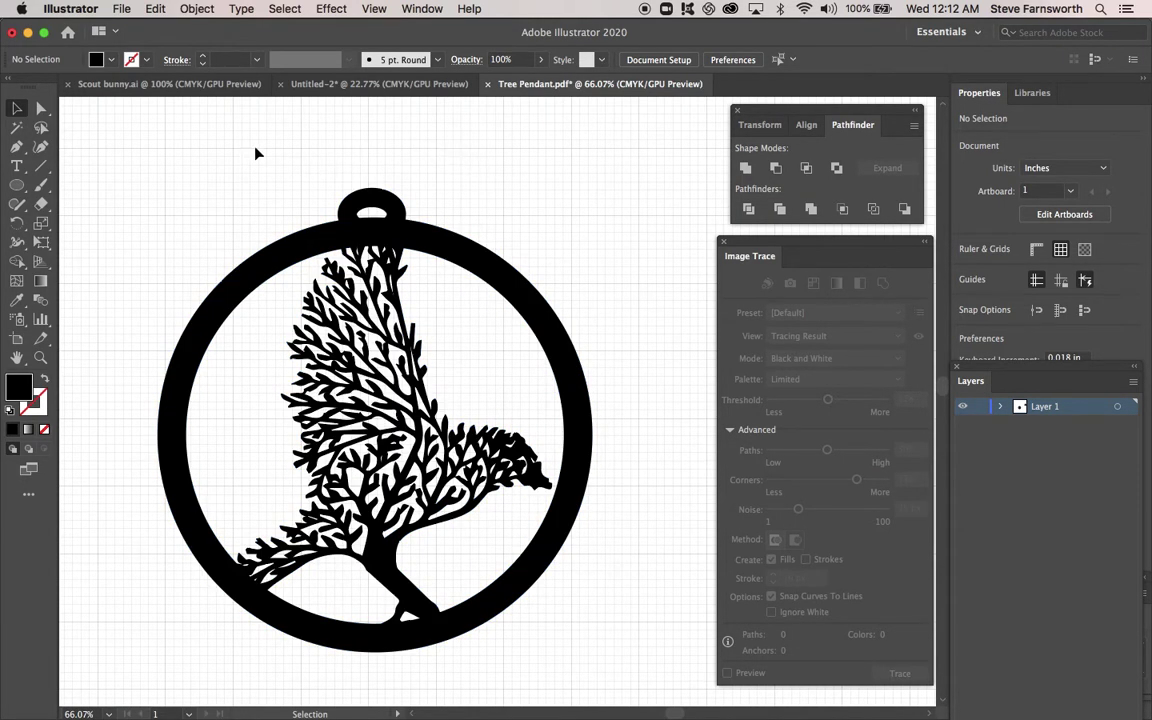
# - Save the pendant, then save it to Adobe cloud documents as Tree Pendant (1).aic
pyautogui.click(120, 8)
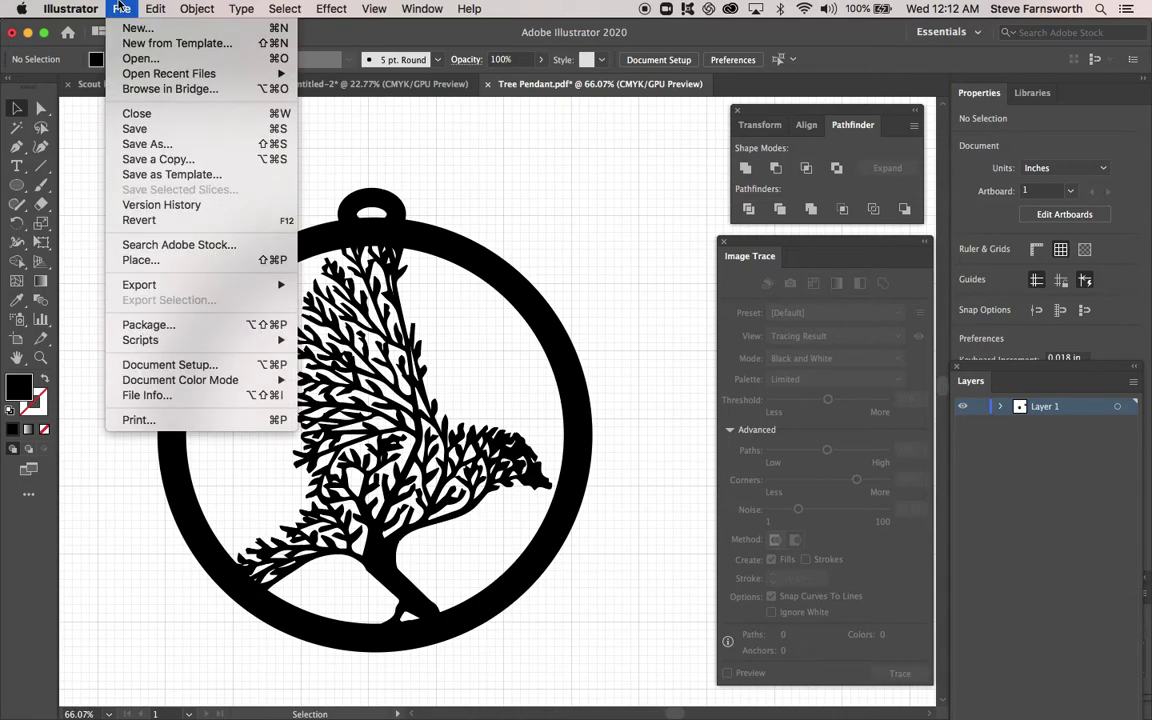
pyautogui.click(130, 131)
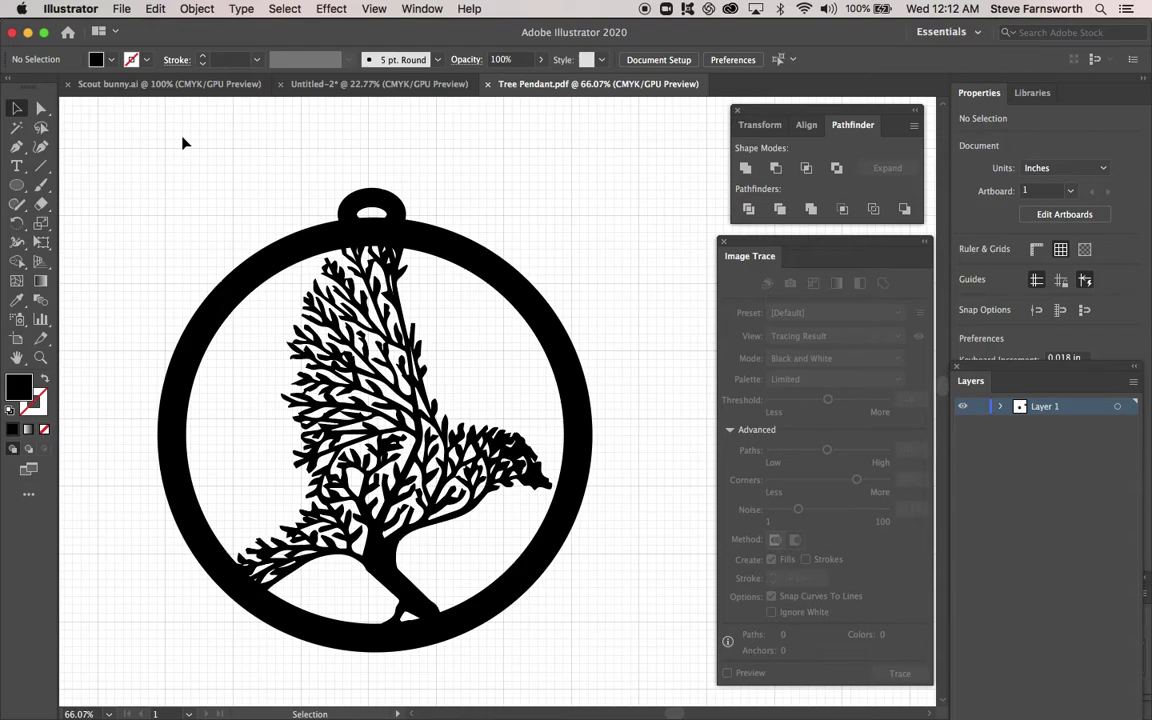
pyautogui.click(127, 8)
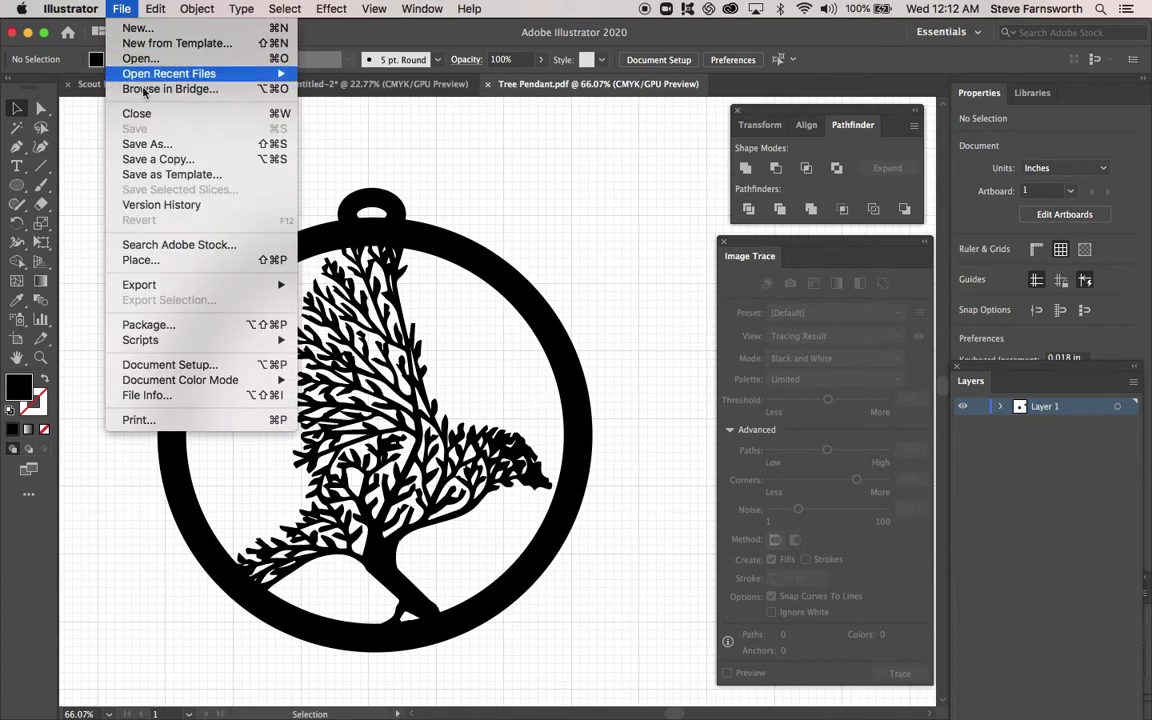
pyautogui.click(153, 179)
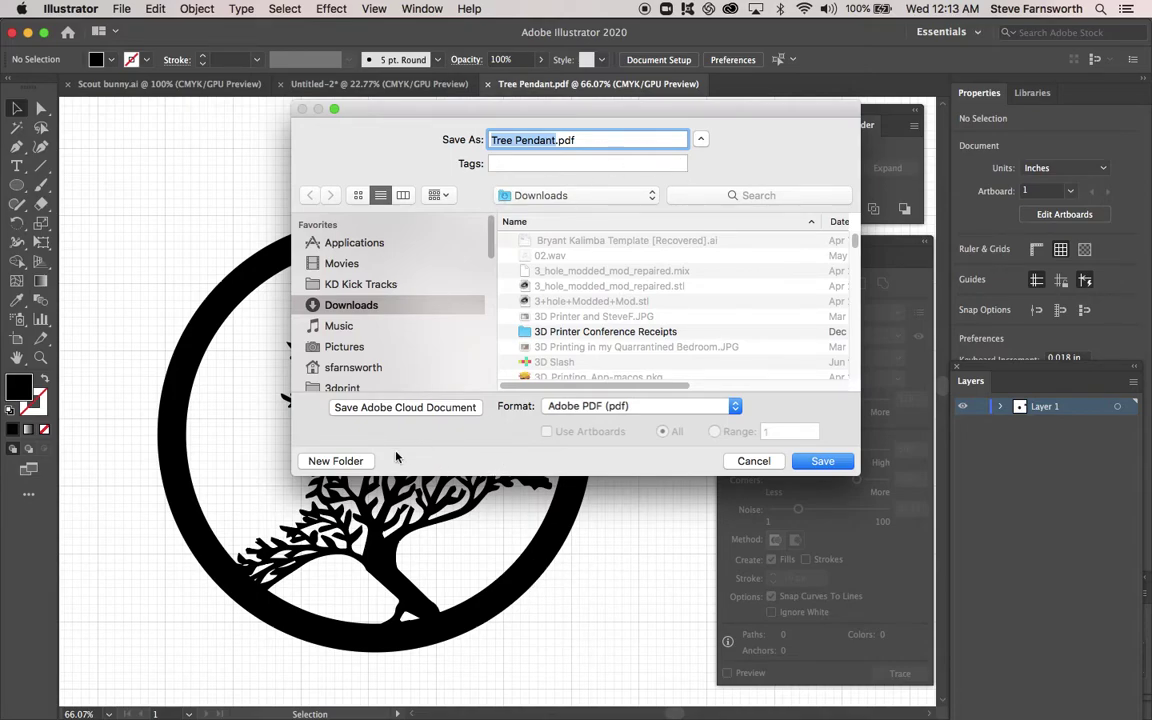
pyautogui.click(383, 408)
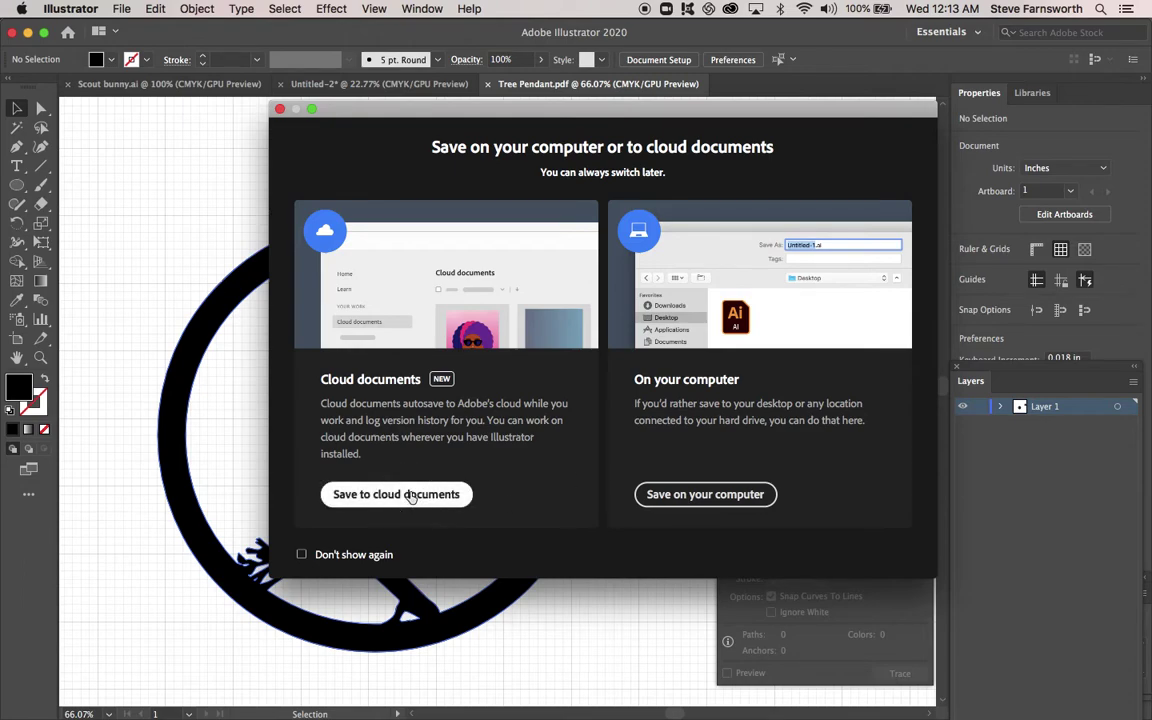
pyautogui.click(420, 494)
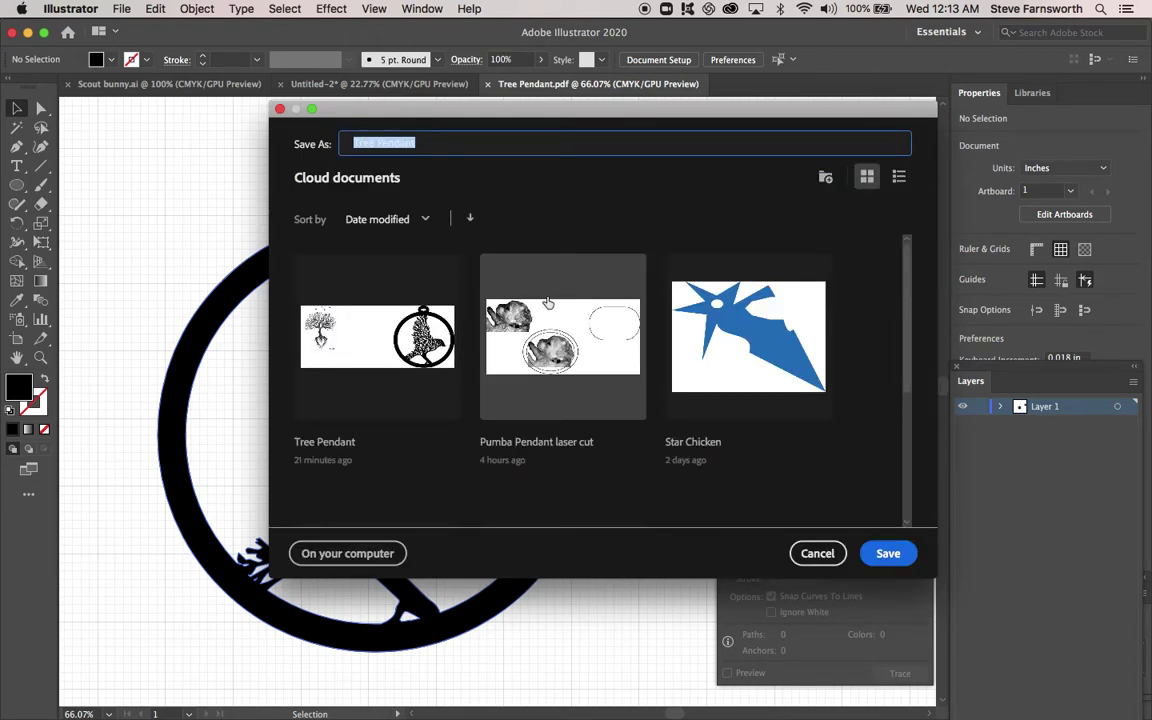
pyautogui.click(887, 553)
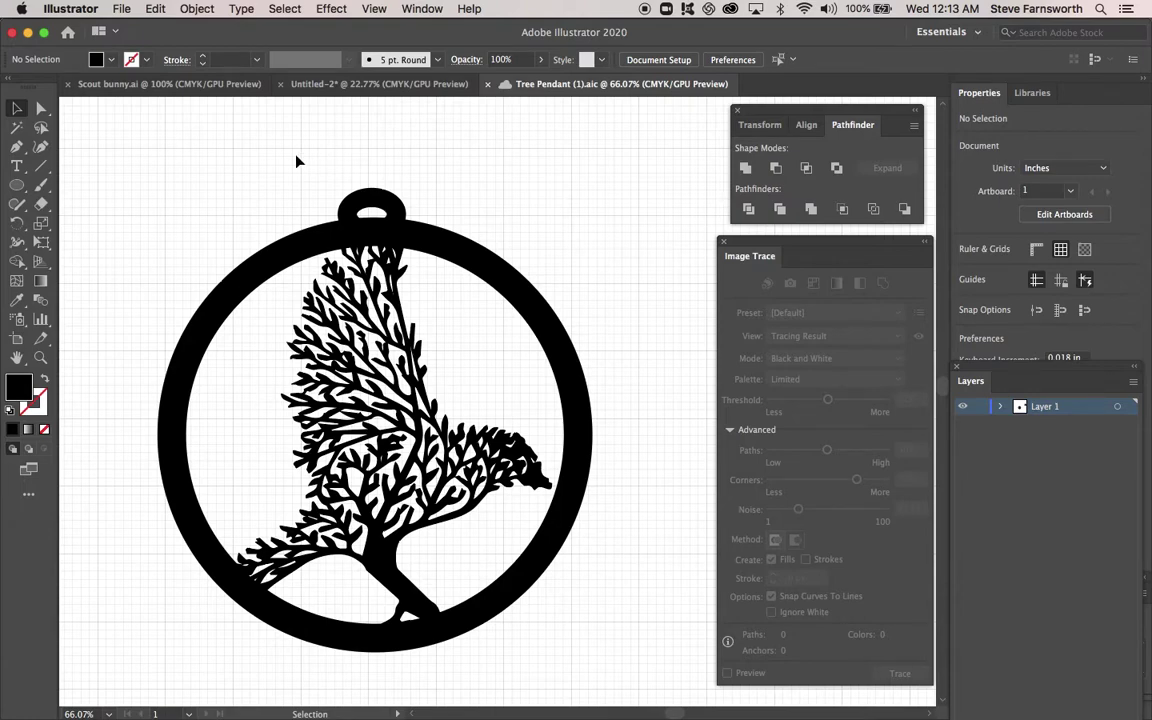
# - Save the pendant on this computer as Adobe PDF Tree Pendant (1).pdf in Downloads, accepting the PDF settings
pyautogui.click(121, 9)
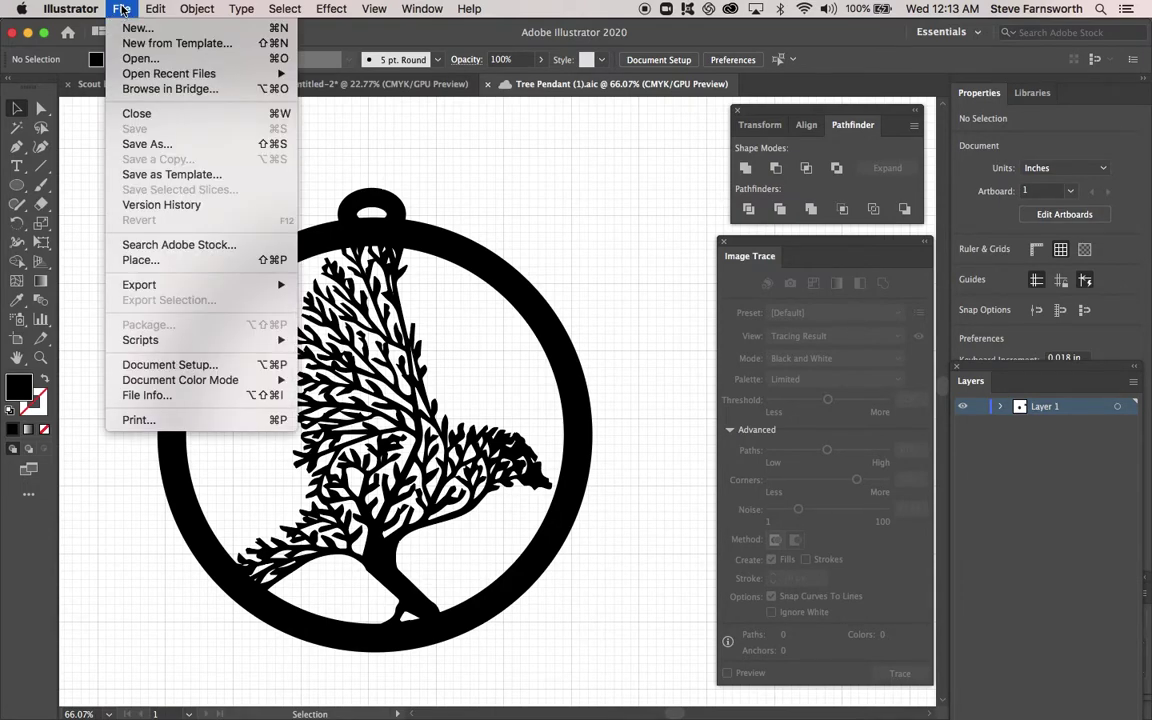
pyautogui.click(153, 148)
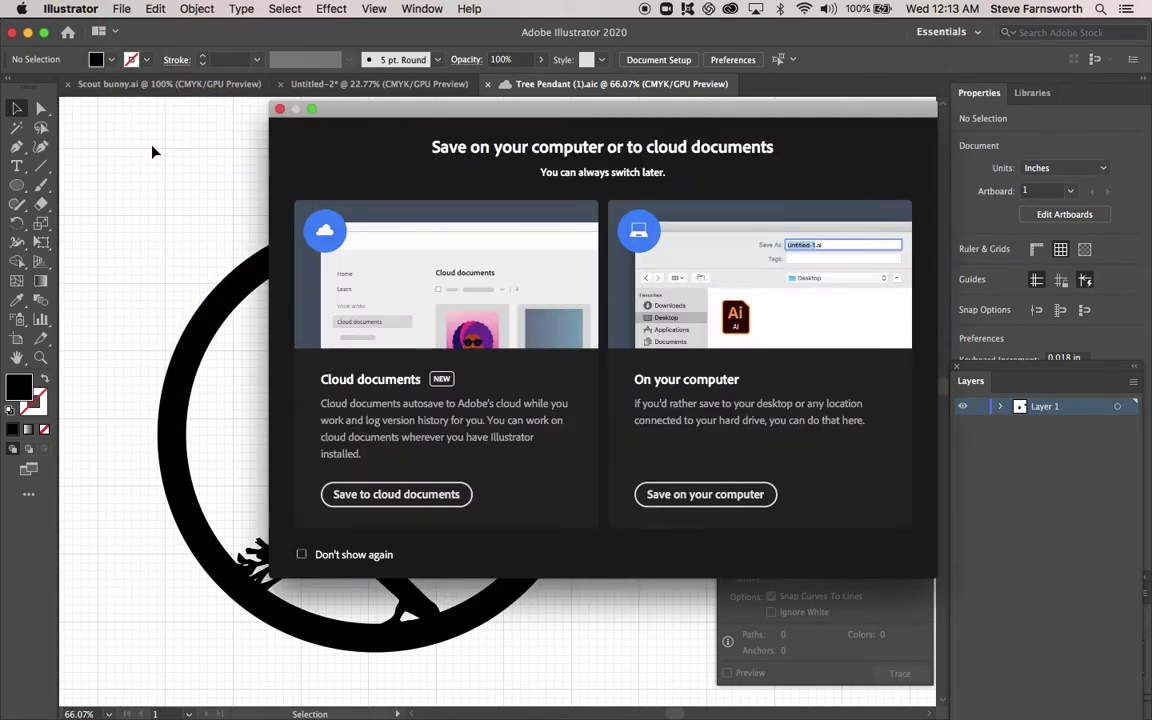
pyautogui.click(700, 496)
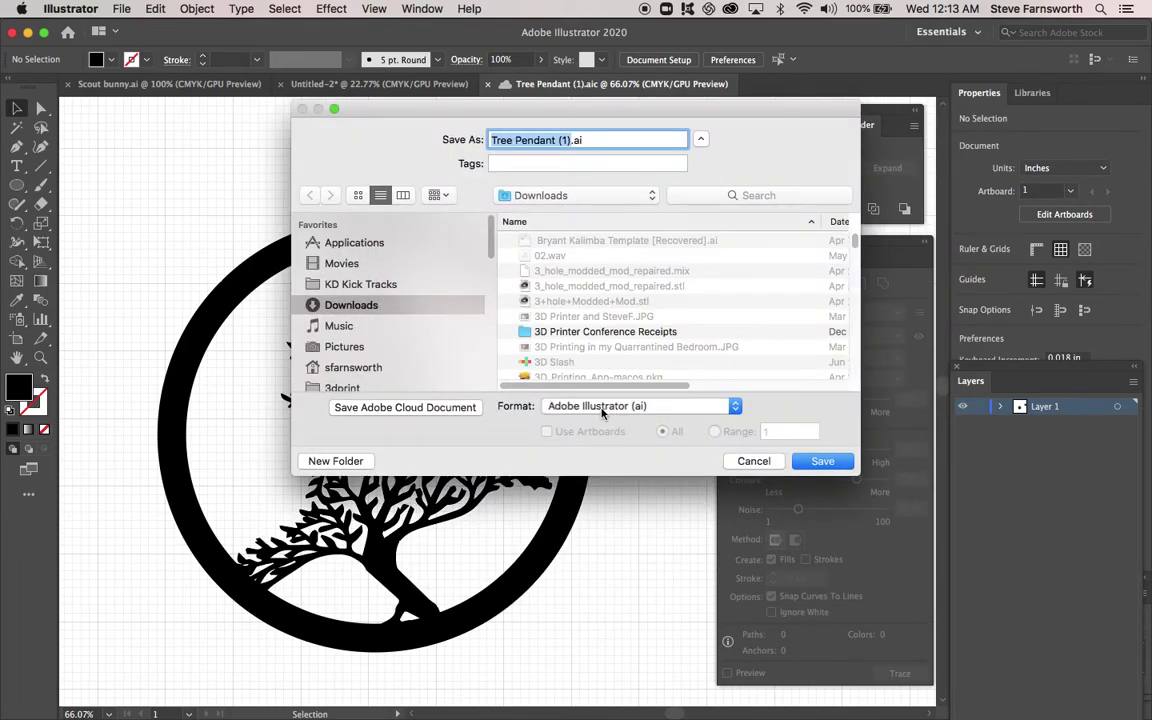
pyautogui.click(600, 407)
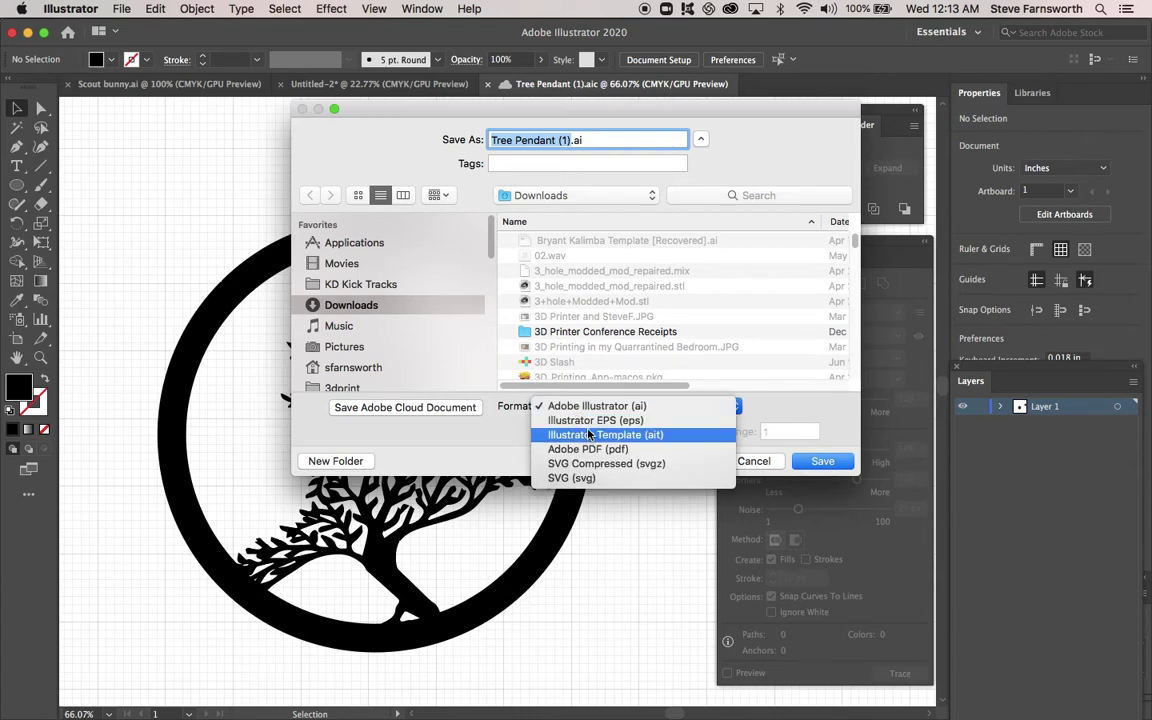
pyautogui.click(575, 449)
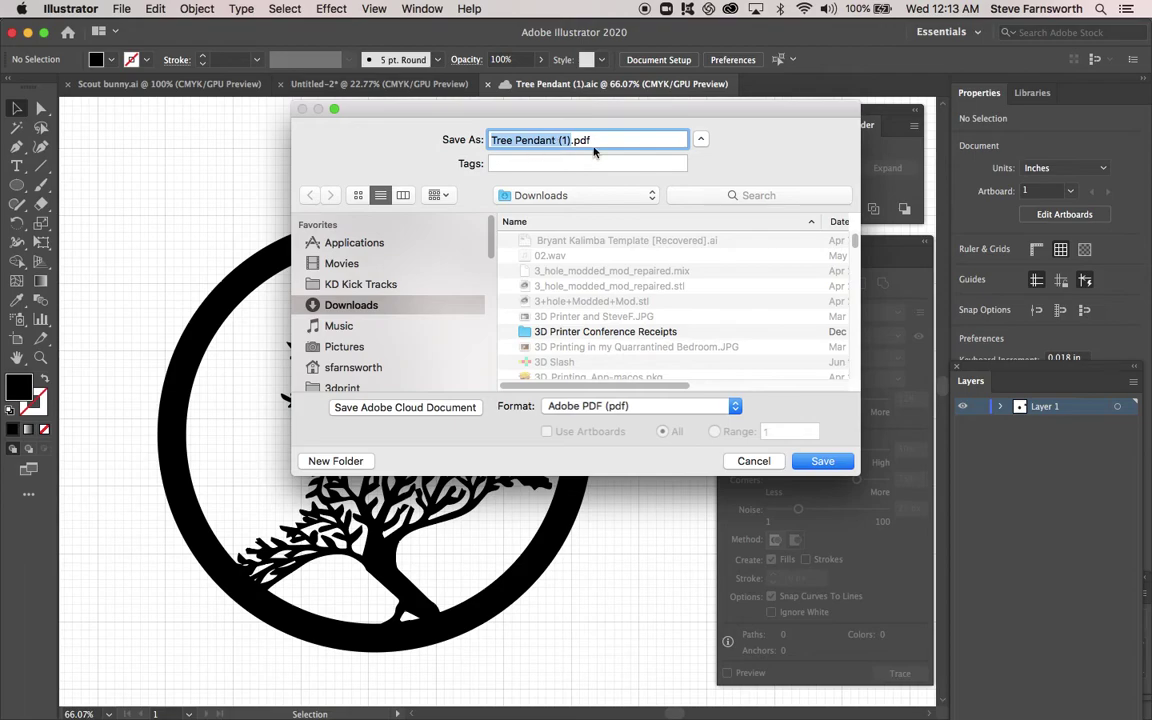
pyautogui.click(829, 466)
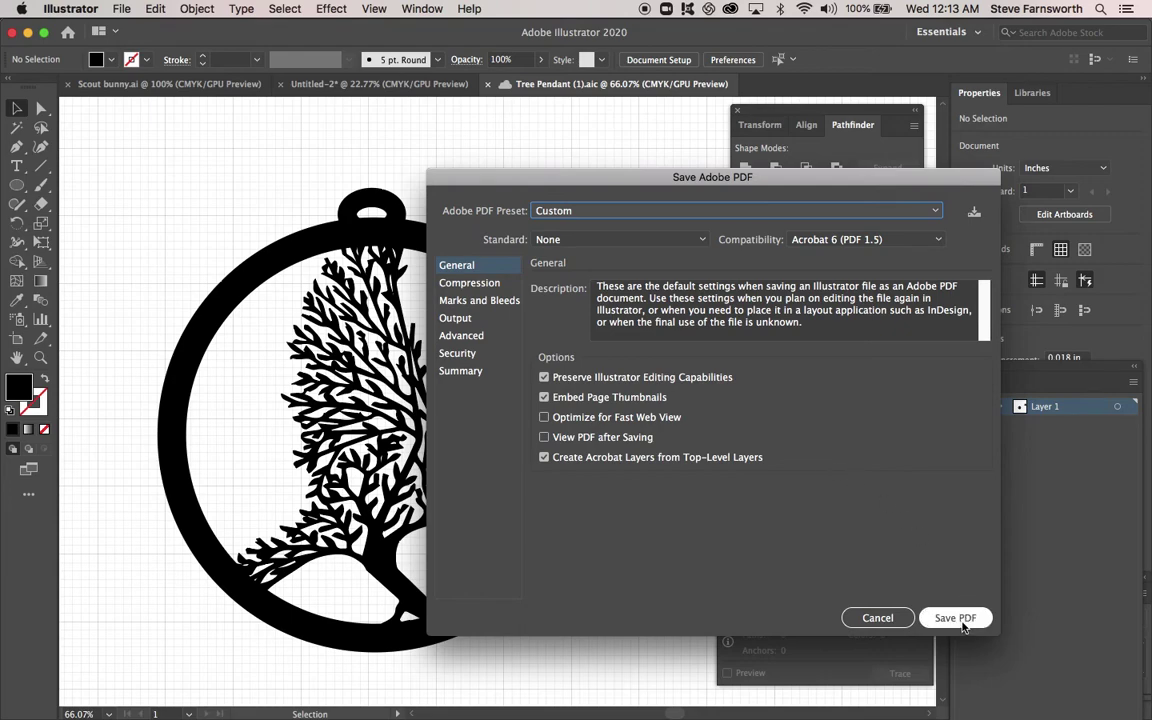
pyautogui.click(956, 618)
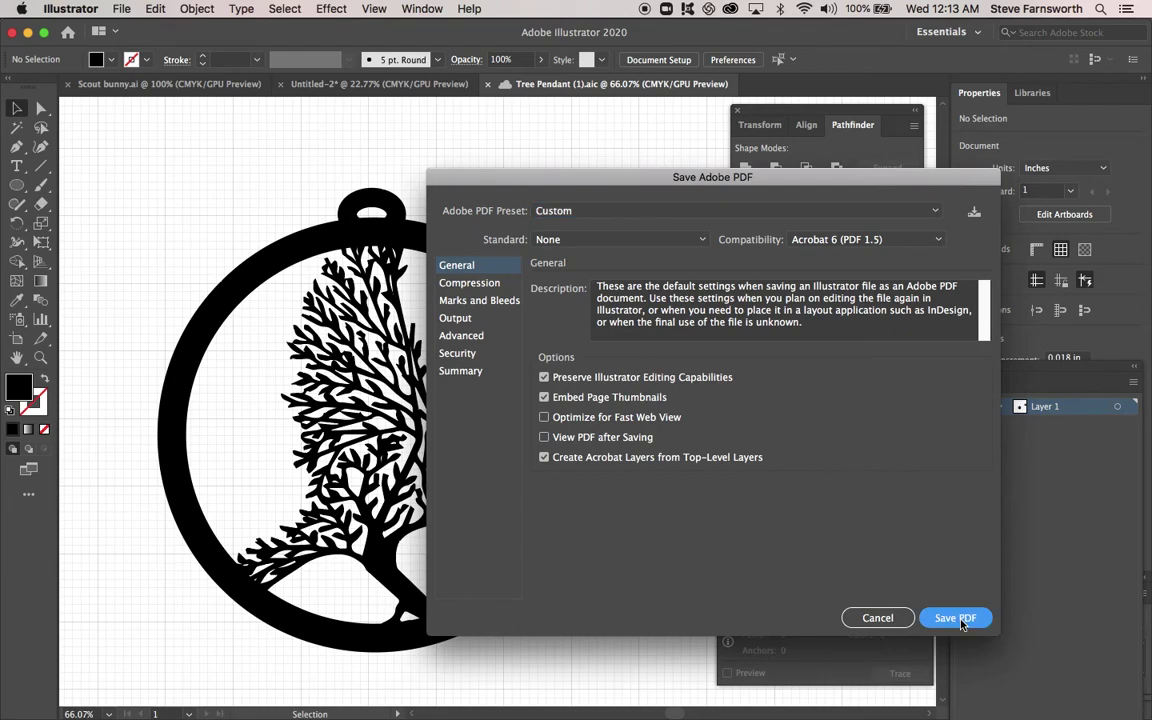